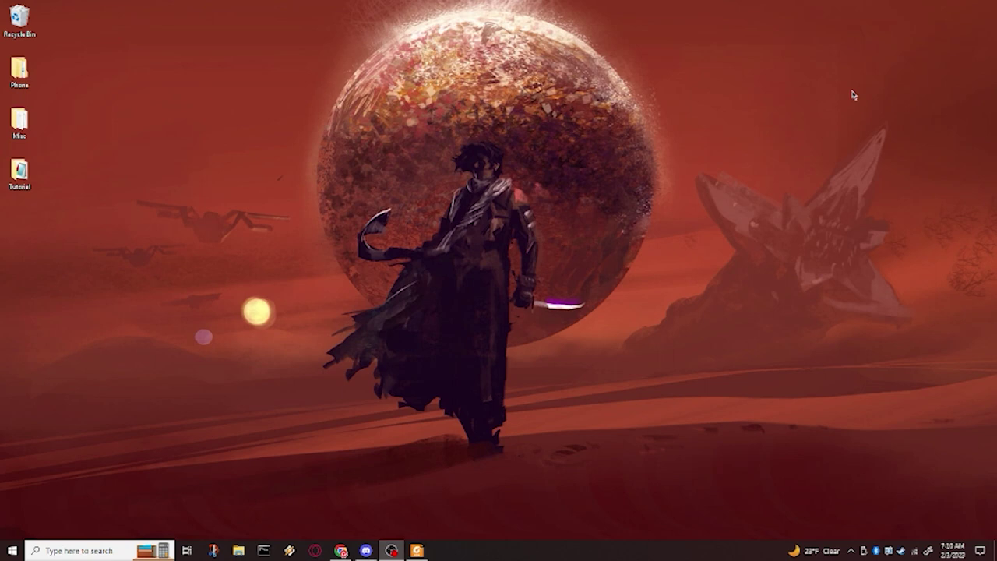
# Switch to Chrome and open the orynt3d.com website.
pyautogui.click(341, 551)
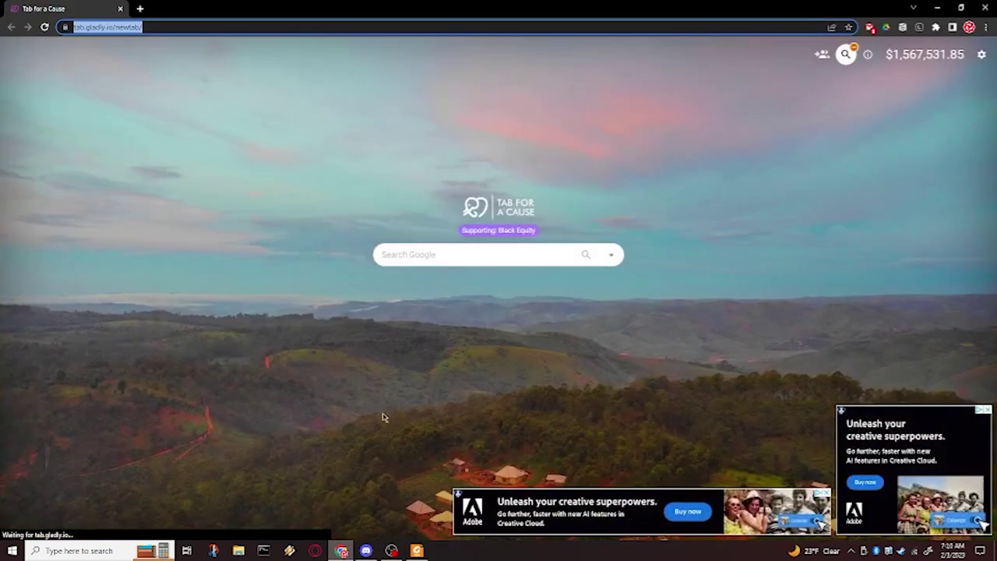
pyautogui.click(558, 26)
pyautogui.hotkey('ctrl', 'a')
pyautogui.write('or')
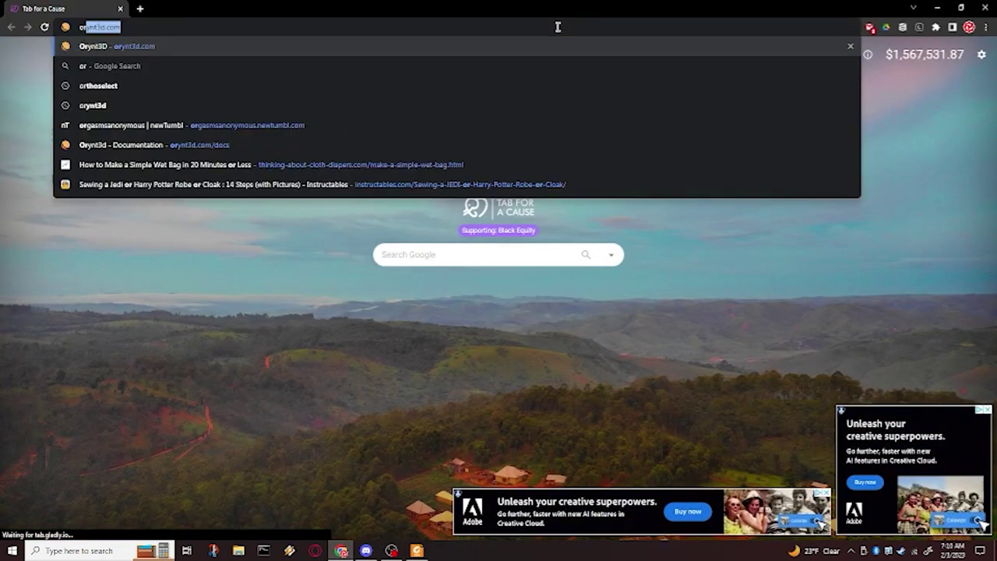
pyautogui.write('ynt3d')
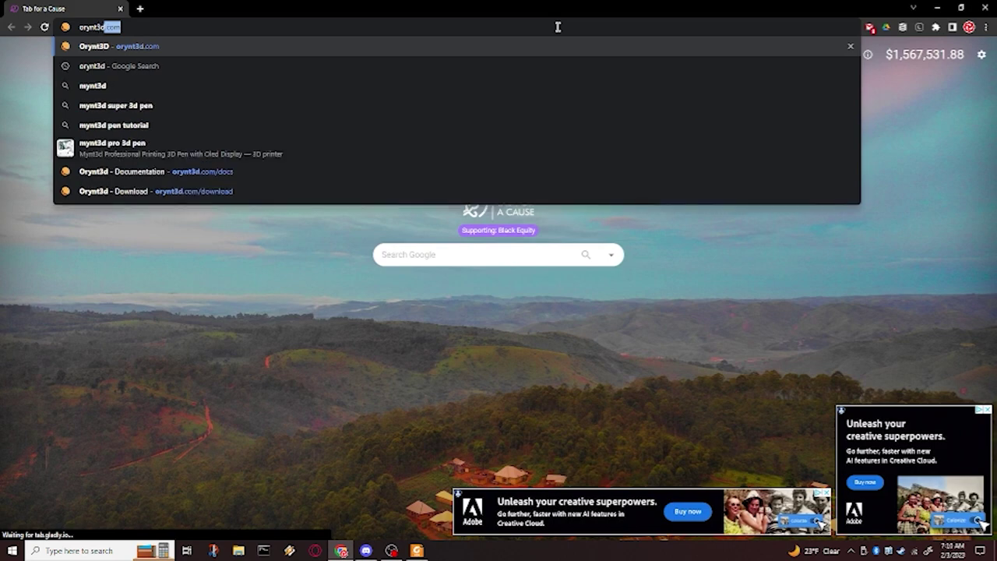
pyautogui.write('.com')
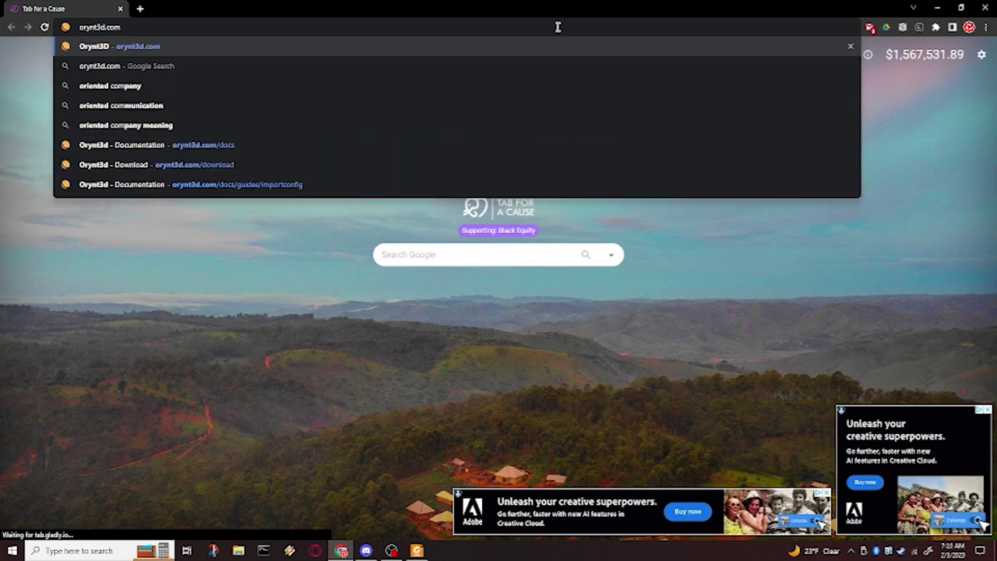
pyautogui.press('Return')
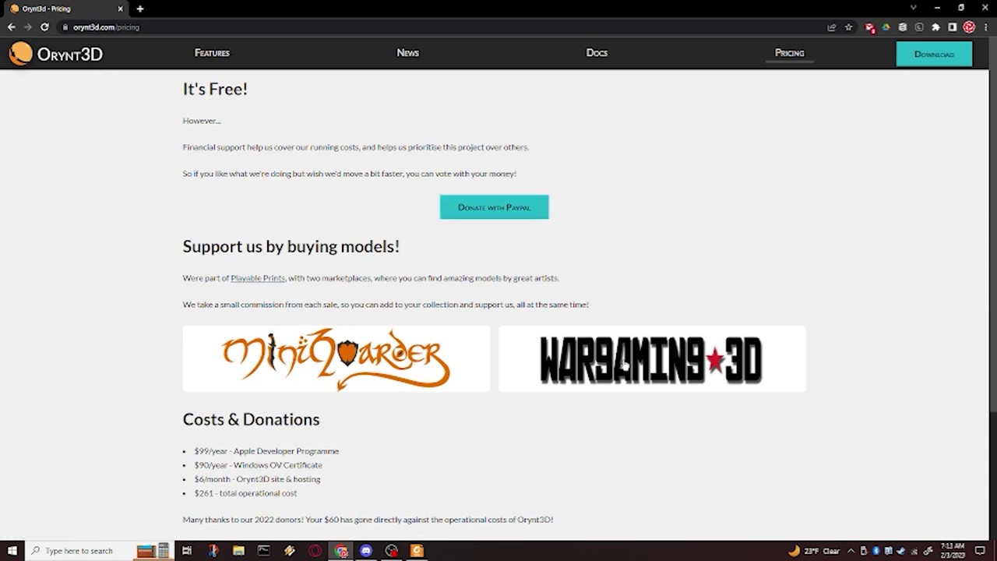
# Review the costs and donations information on the Orynt3D pricing page and go to the download page.
pyautogui.scroll(-3, 293, 318)
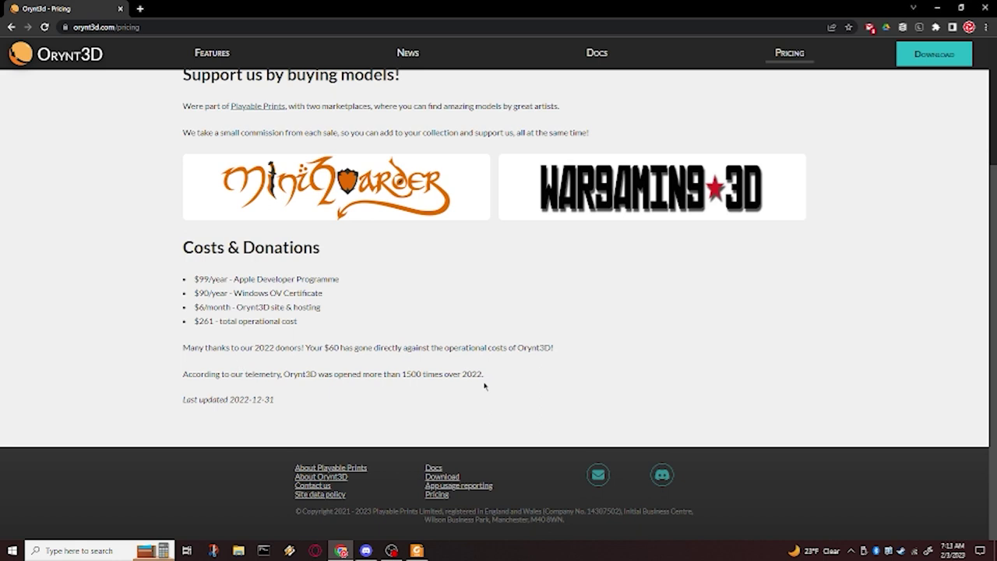
pyautogui.scroll(2, 484, 385)
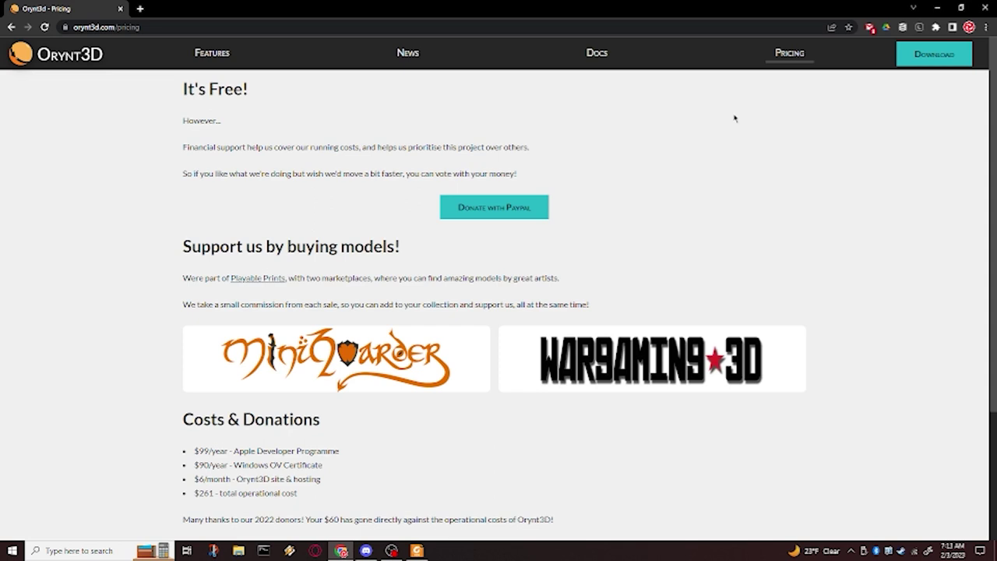
pyautogui.click(926, 63)
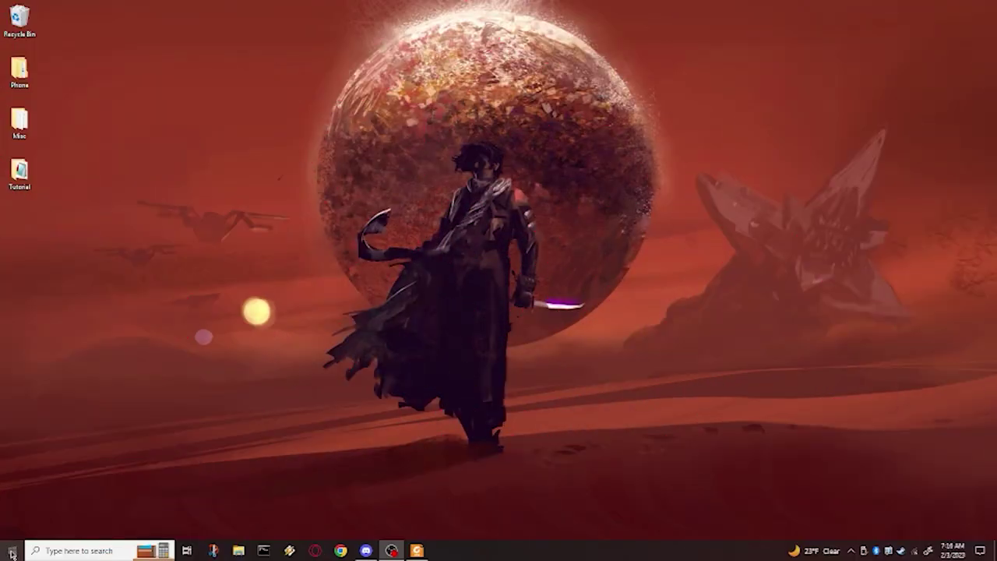
# Launch the Orynt3D application and maximize its window.
pyautogui.click(12, 551)
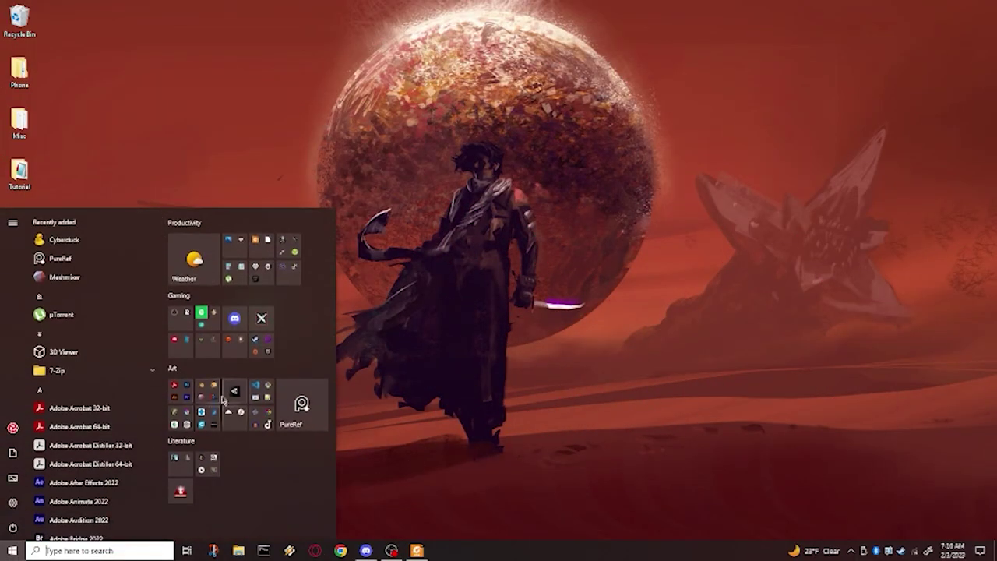
pyautogui.moveTo(223, 400); pyautogui.dragTo(368, 355)
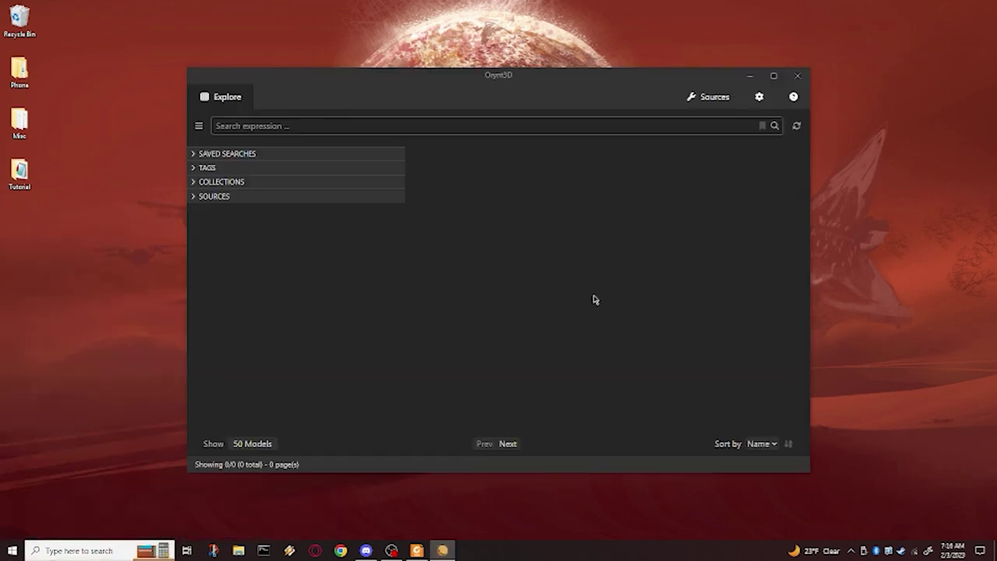
pyautogui.click(782, 84)
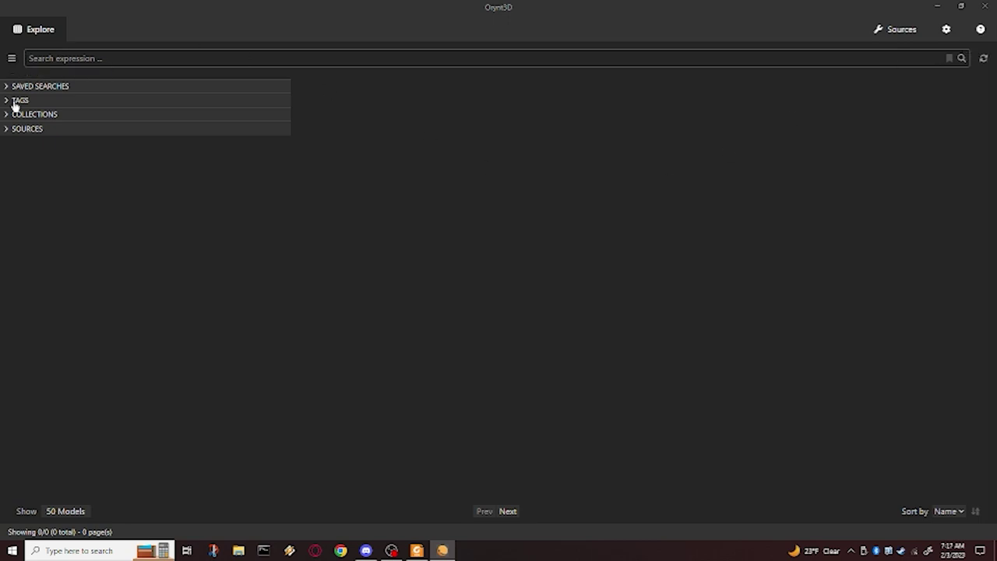
# Hide the filters sidebar and bring it back.
pyautogui.click(11, 60)
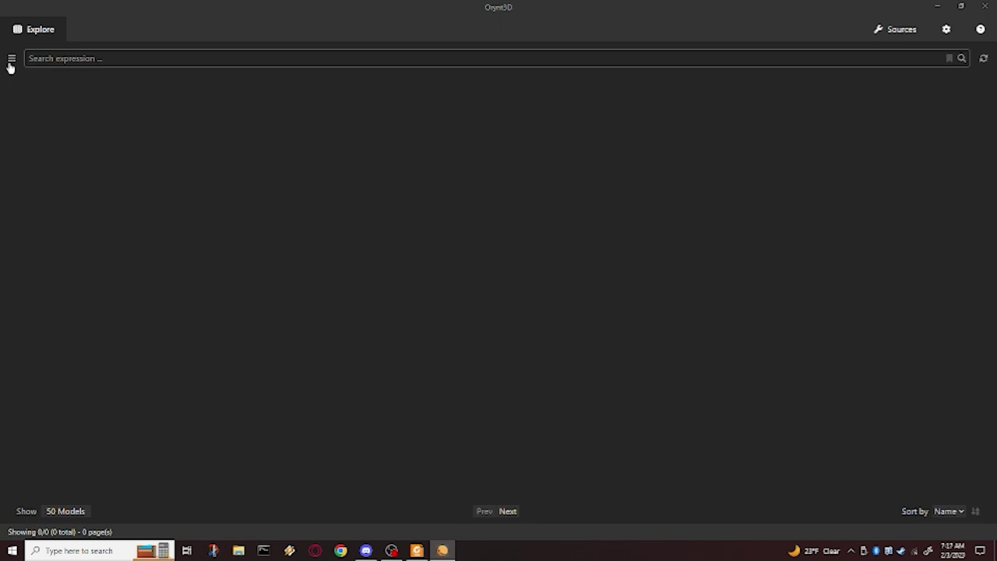
pyautogui.click(11, 62)
pyautogui.click(11, 63)
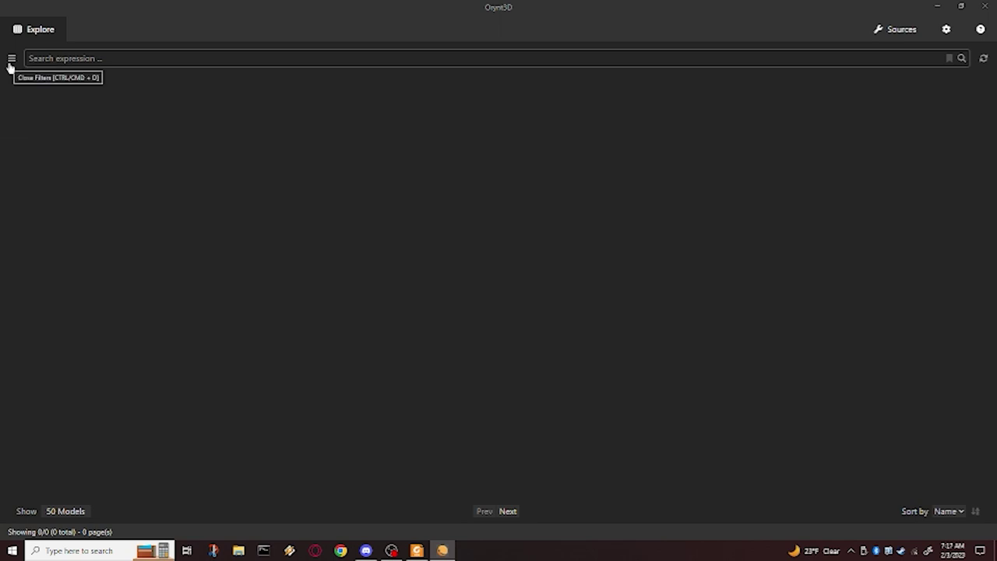
pyautogui.click(10, 63)
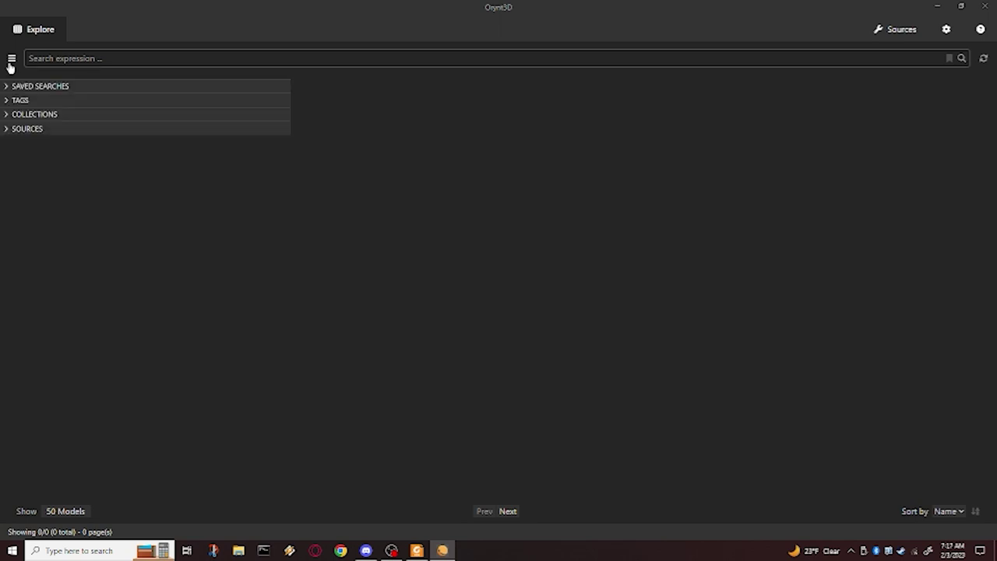
# Enter the search expression "typey typey typey" and save it as a search named demo.
pyautogui.click(607, 58)
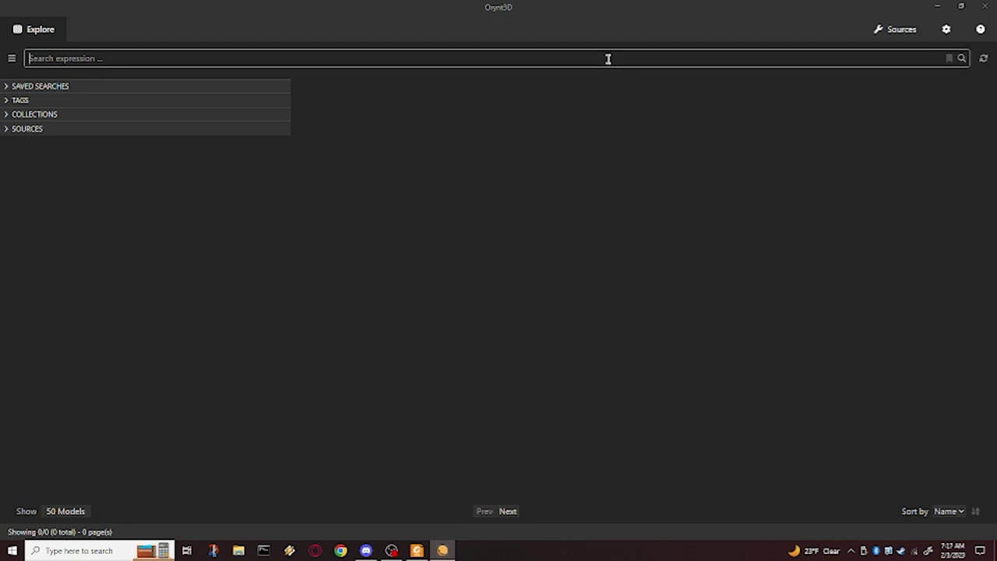
pyautogui.write('typ')
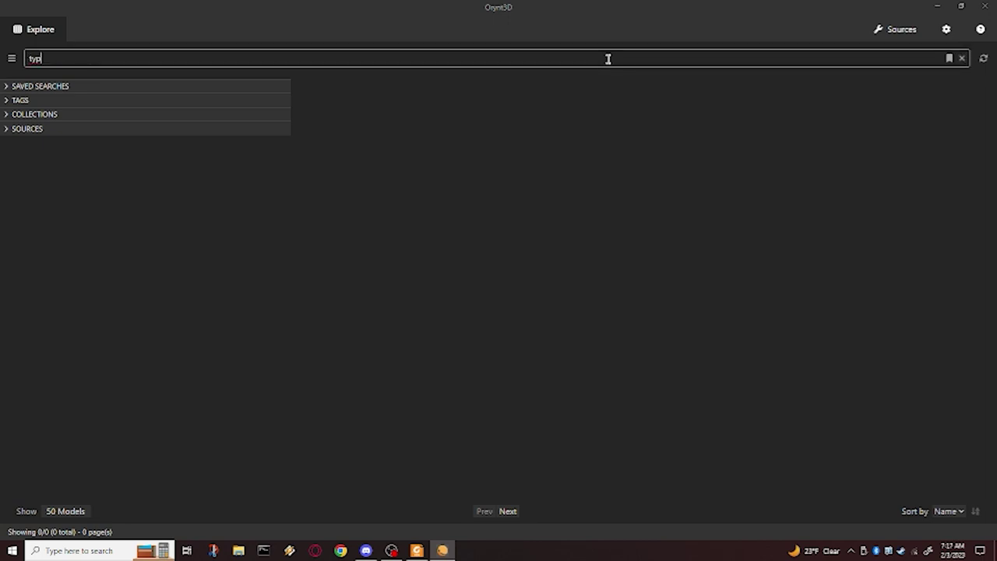
pyautogui.write('ey typey typey')
pyautogui.hotkey('ctrl', 'a')
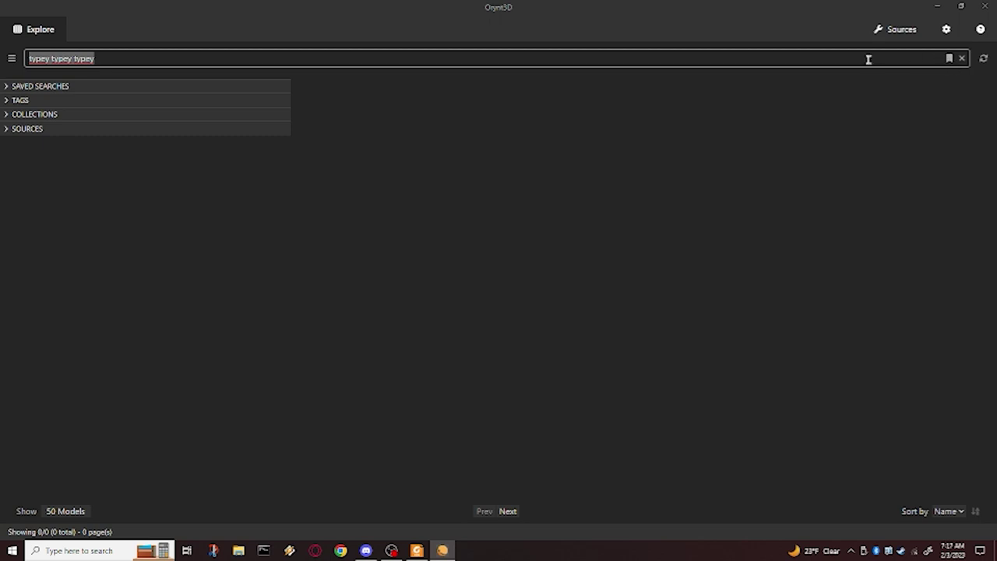
pyautogui.click(950, 60)
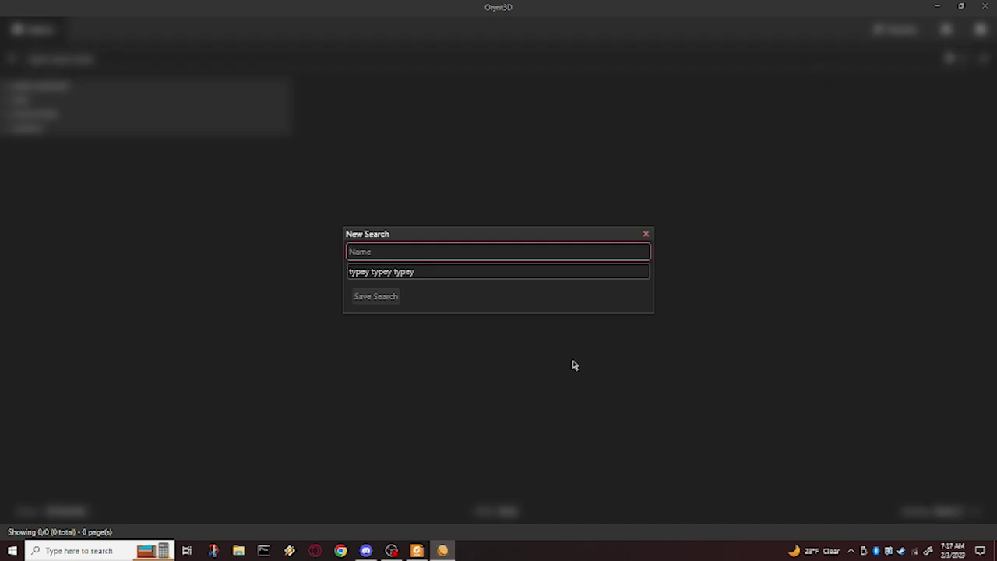
pyautogui.write('typey')
pyautogui.press('Return')
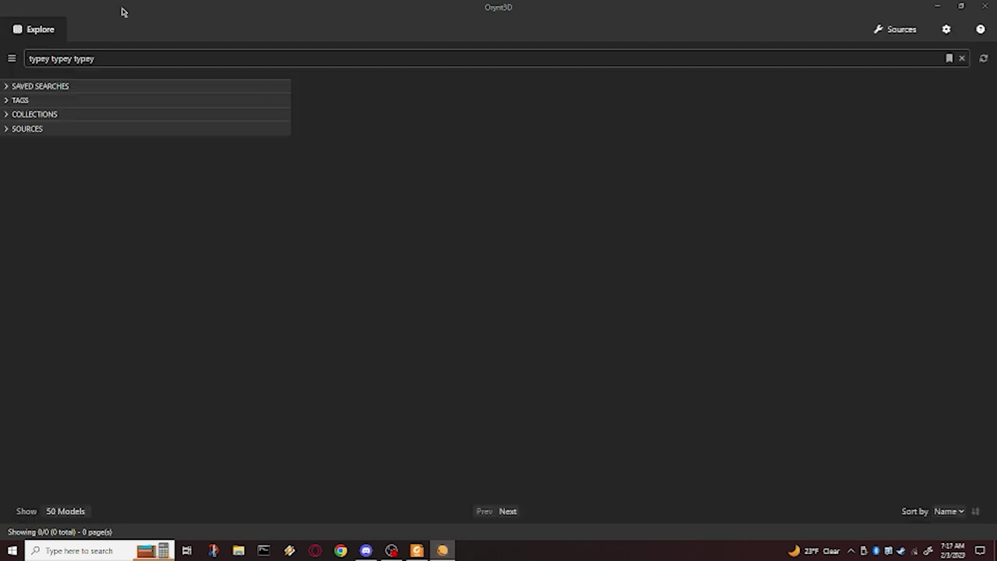
# Expand the saved searches and toggle the demo search off and on again.
pyautogui.click(6, 88)
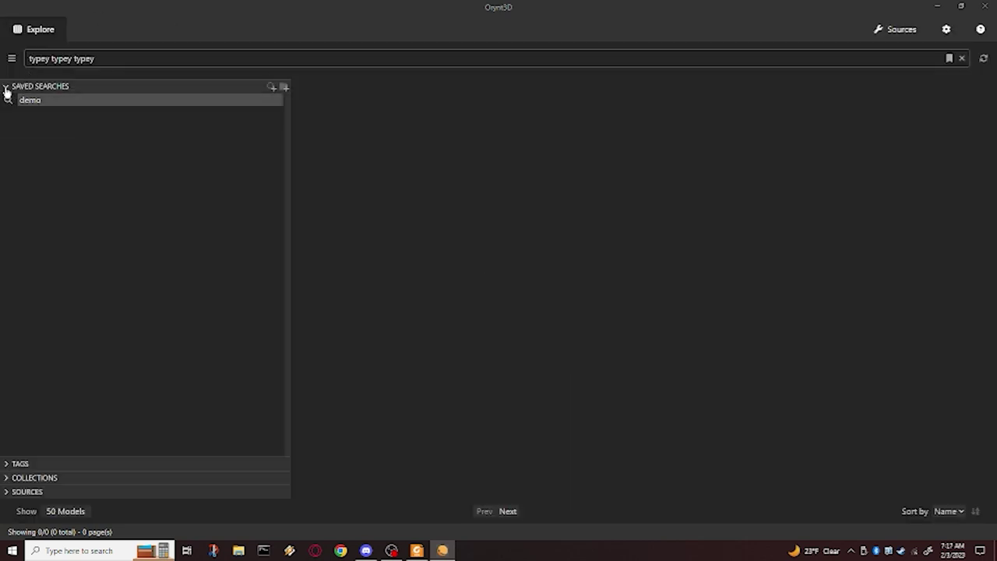
pyautogui.click(105, 101)
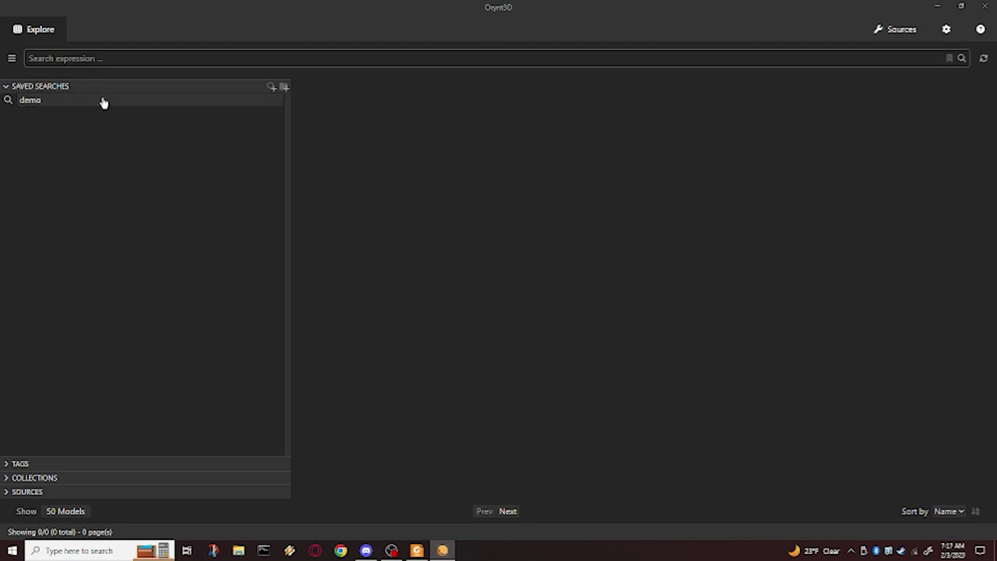
pyautogui.click(103, 102)
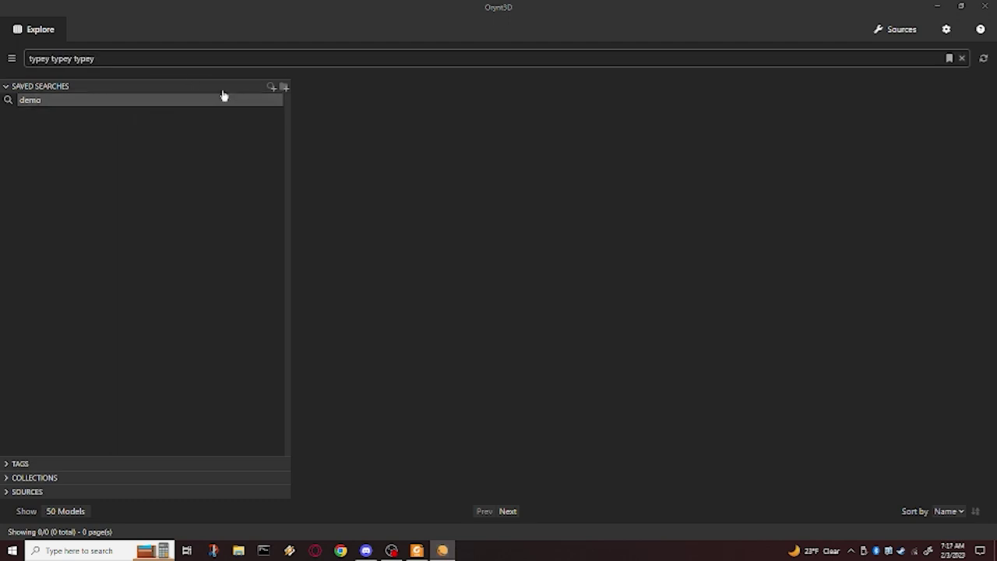
# Delete the demo saved search, collapse the saved searches and clear the search expression.
pyautogui.rightClick(223, 107)
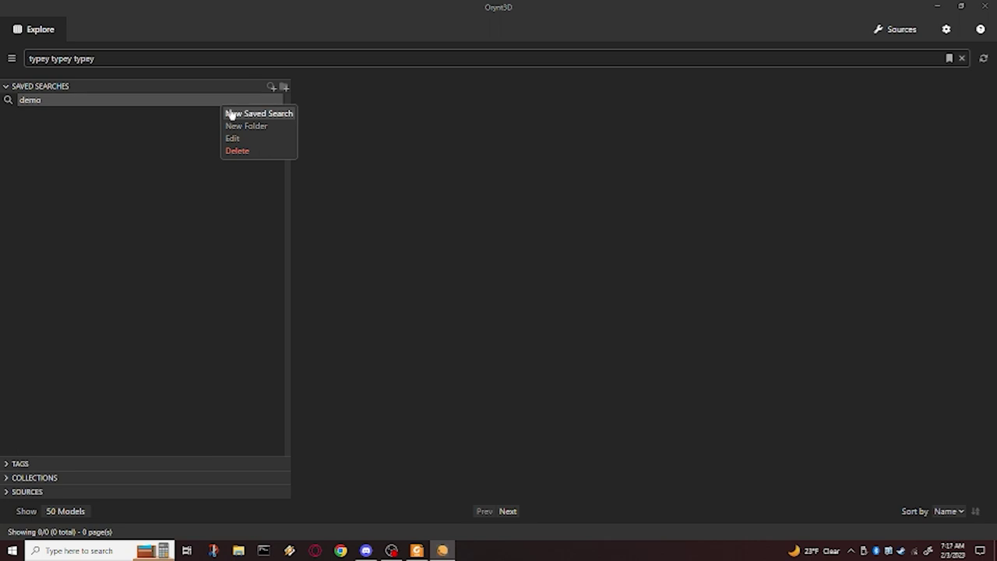
pyautogui.click(253, 151)
pyautogui.click(8, 86)
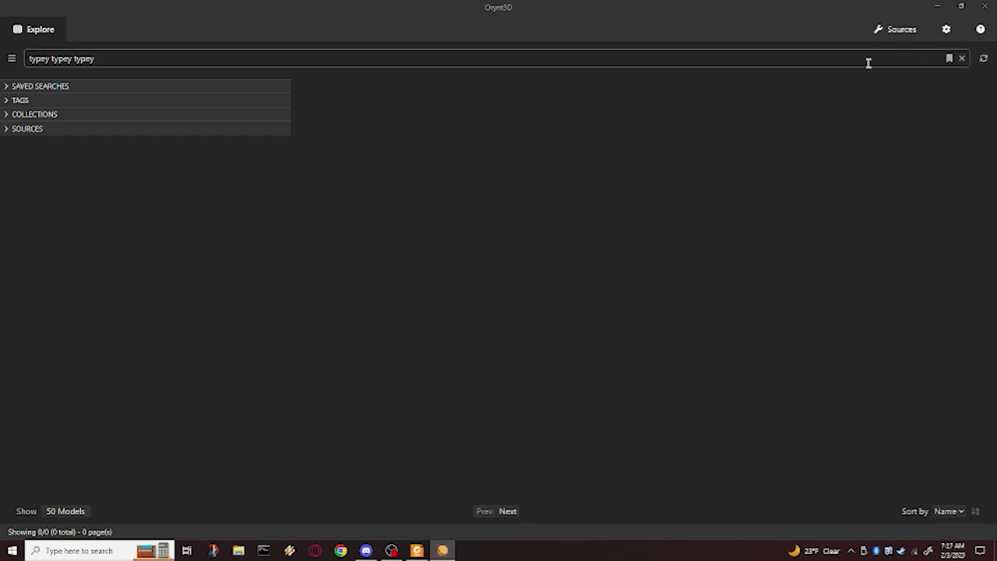
pyautogui.click(962, 59)
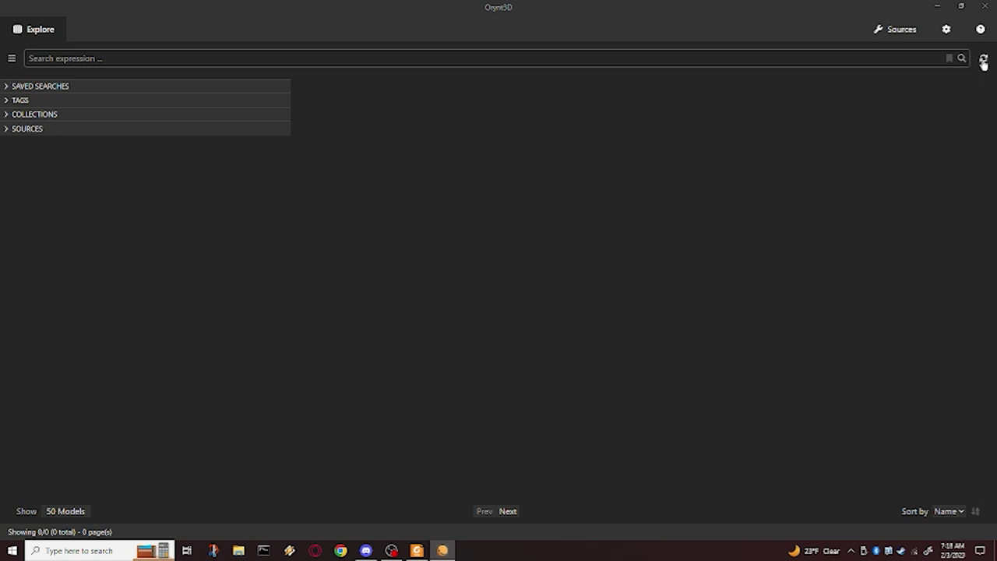
# Refresh the model list and look through the sources, collections, tags and saved searches sections.
pyautogui.click(983, 60)
pyautogui.click(7, 130)
pyautogui.click(6, 132)
pyautogui.click(5, 114)
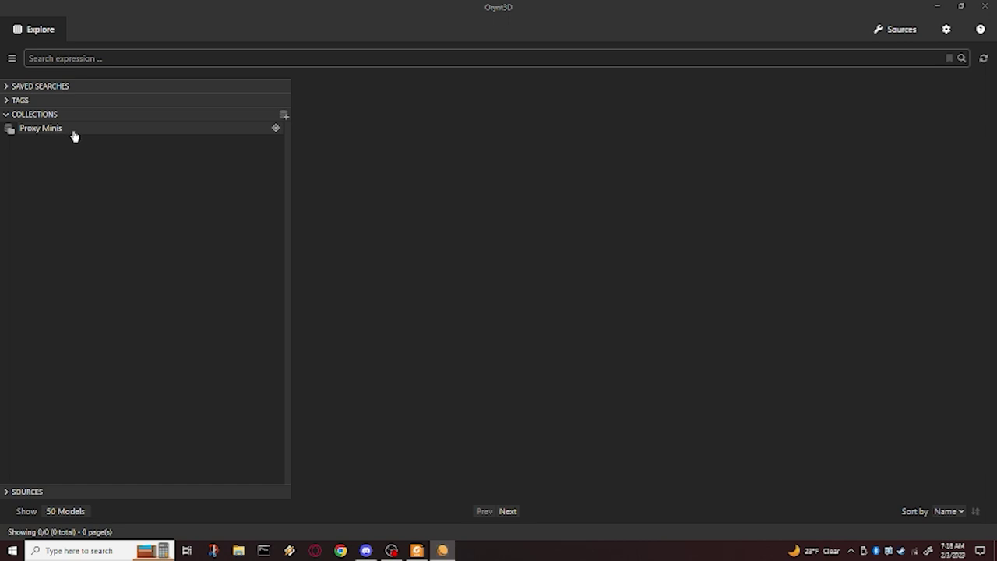
pyautogui.click(7, 116)
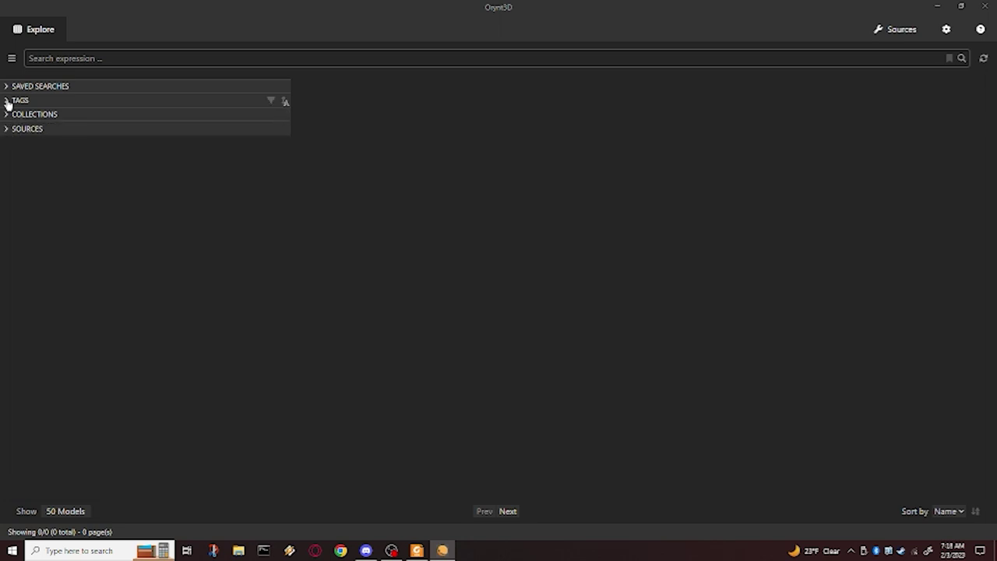
pyautogui.click(7, 102)
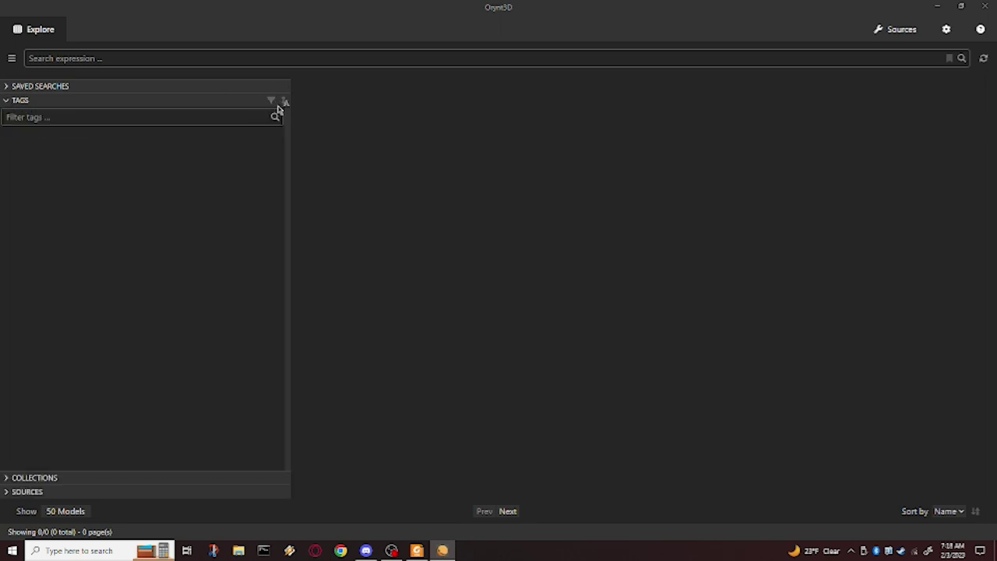
pyautogui.click(8, 102)
pyautogui.click(7, 88)
pyautogui.click(7, 89)
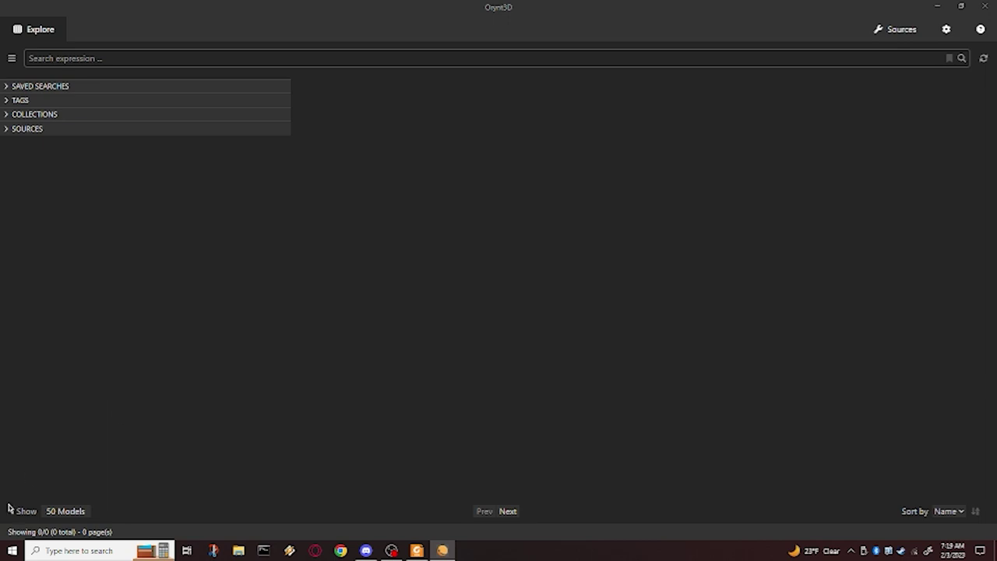
# Set the model list to show 100 models per page and check its sorting options, keeping Name.
pyautogui.click(65, 514)
pyautogui.write('100')
pyautogui.press('Return')
pyautogui.click(950, 515)
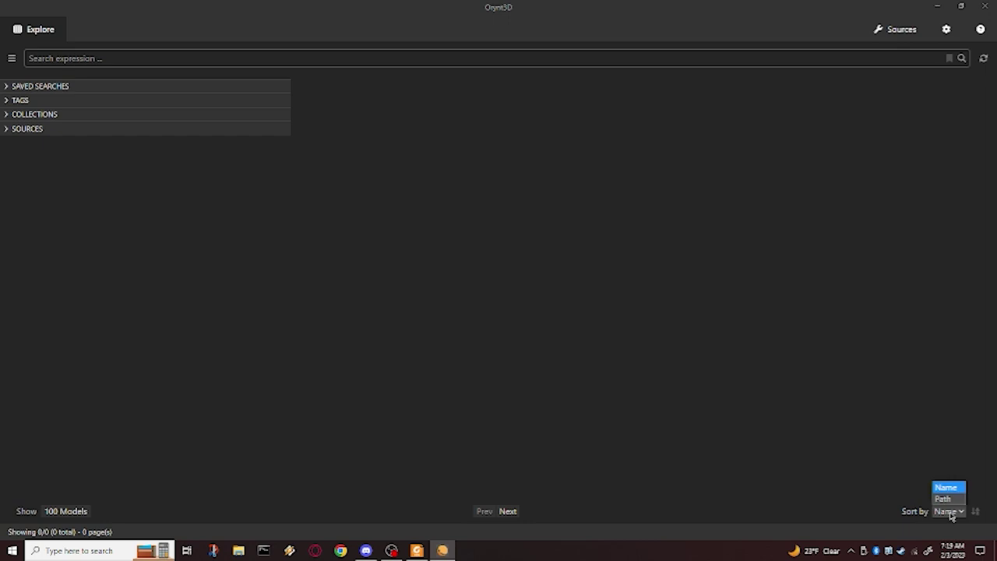
pyautogui.click(932, 506)
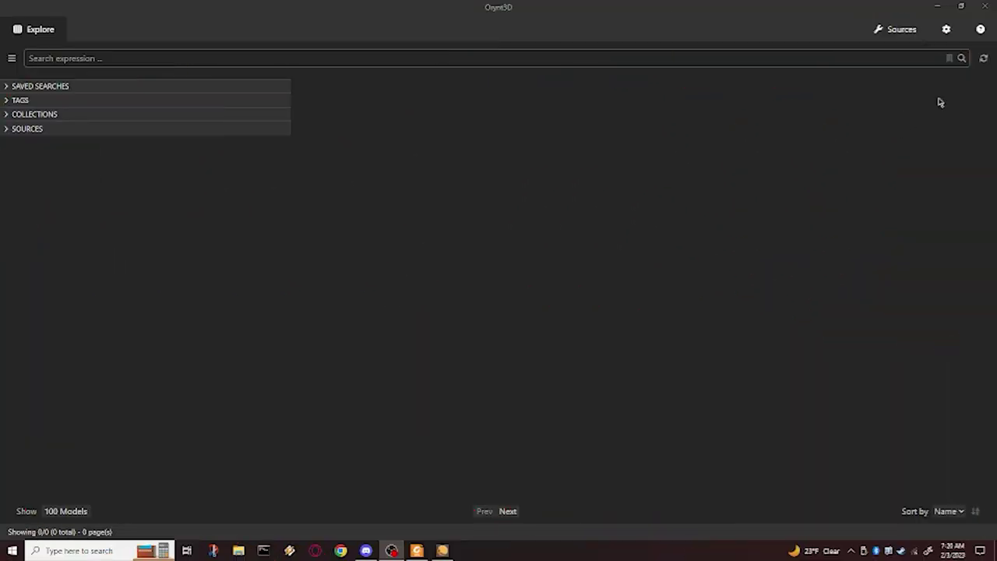
# Open the application settings and check for updates.
pyautogui.click(944, 31)
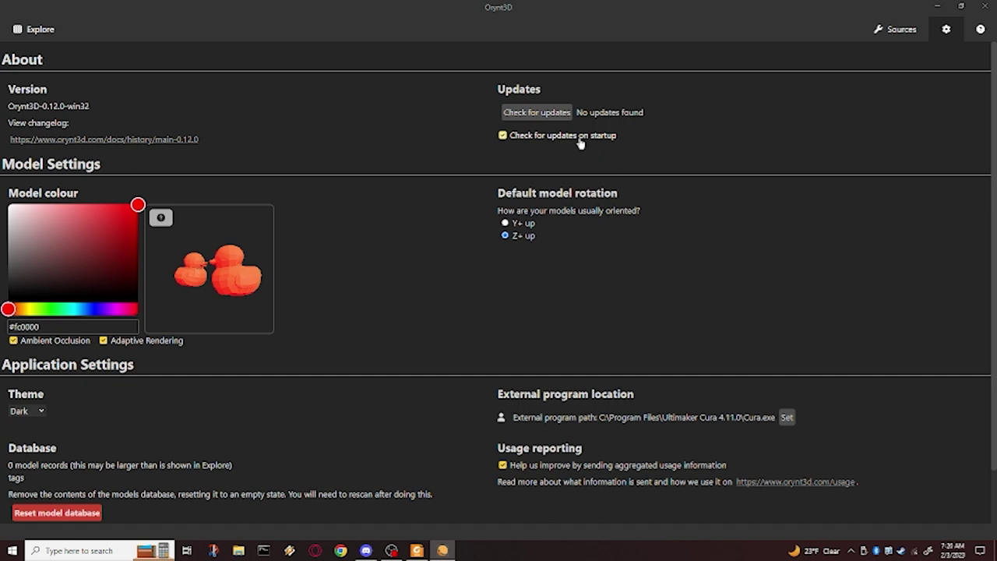
pyautogui.click(563, 115)
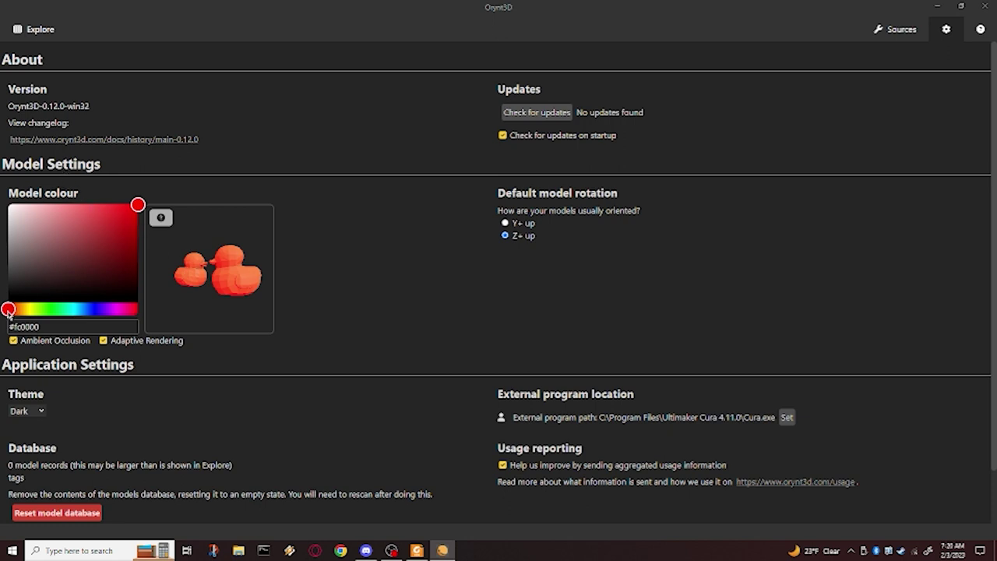
# Change the model colour to the purple shade #6e1ca8.
pyautogui.moveTo(8, 310); pyautogui.dragTo(106, 309)
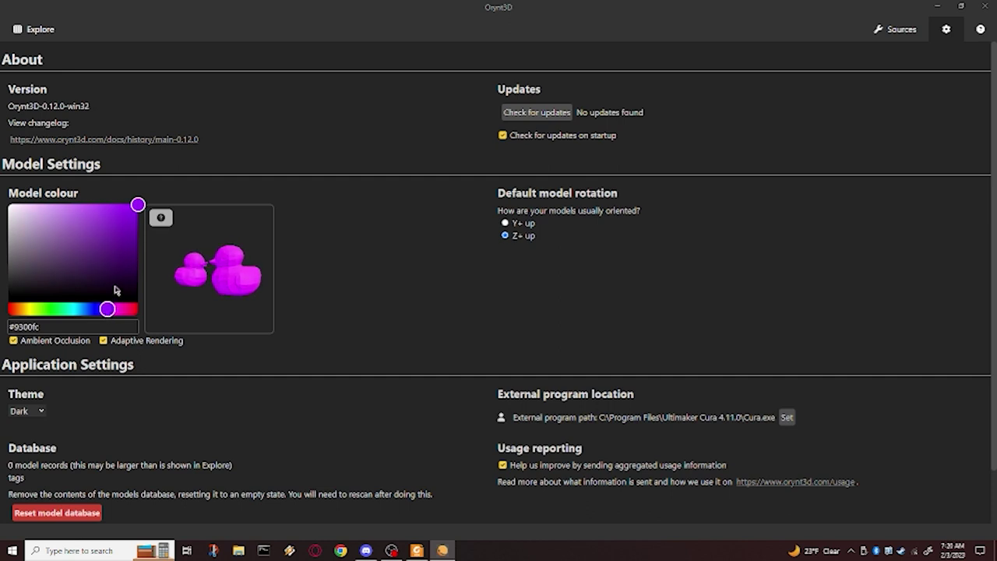
pyautogui.moveTo(138, 218); pyautogui.dragTo(46, 229)
pyautogui.moveTo(30, 252); pyautogui.dragTo(116, 234)
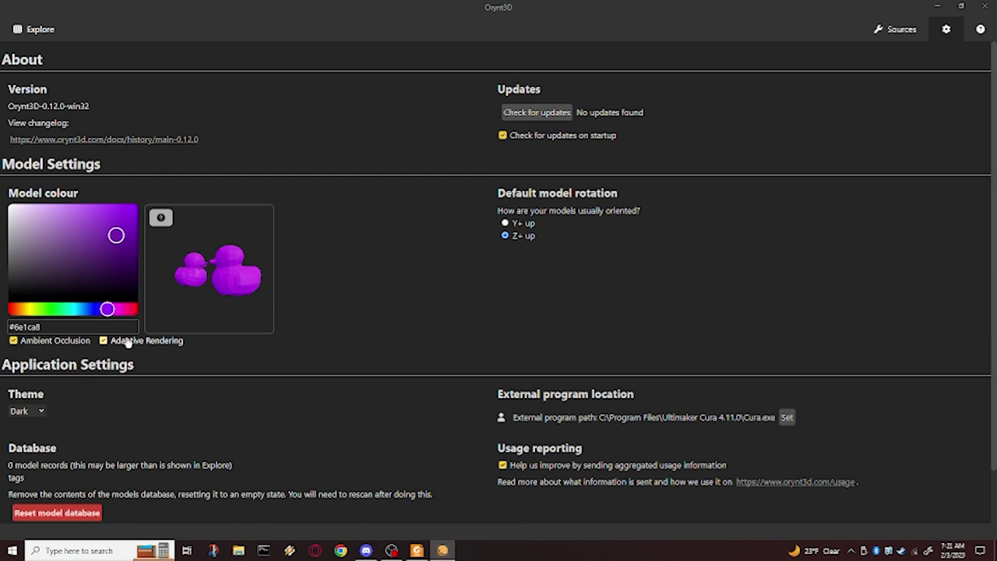
# Toggle Ambient Occlusion off and back on, and try the Y+ up default model rotation before returning to Z+ up.
pyautogui.click(72, 348)
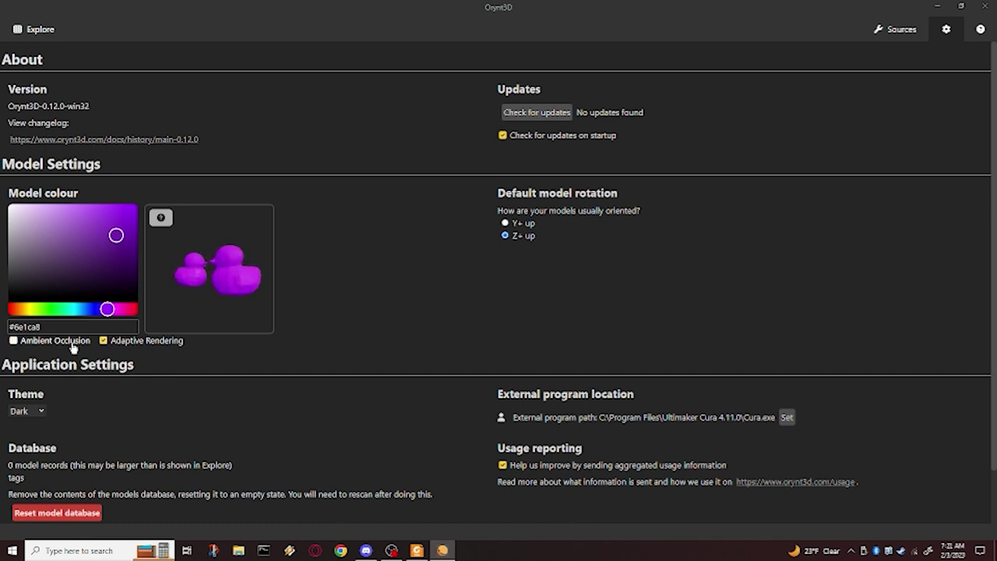
pyautogui.click(72, 348)
pyautogui.click(505, 224)
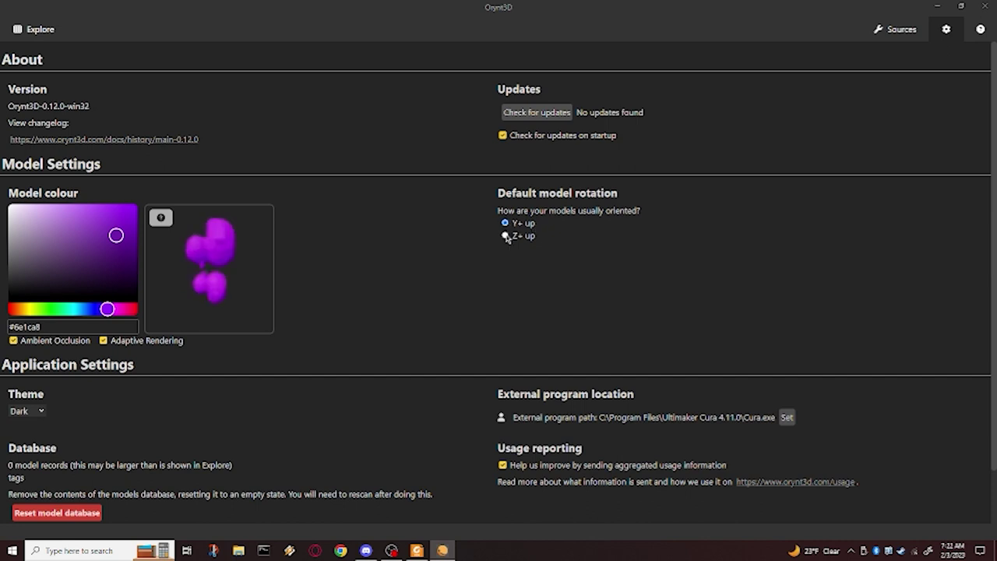
pyautogui.click(506, 235)
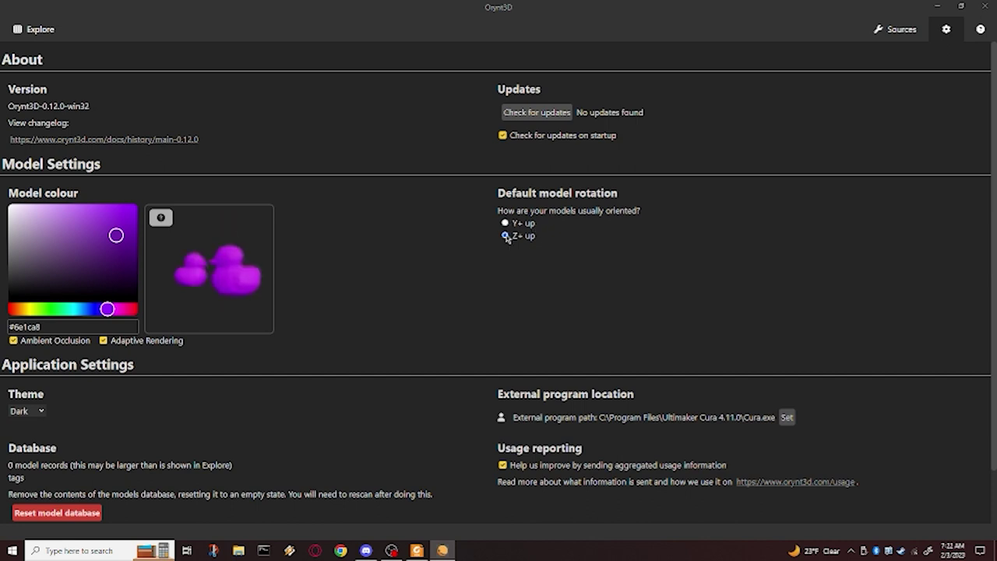
# Try the System theme and switch back to Dark, and reset the model database.
pyautogui.scroll(-1, 372, 289)
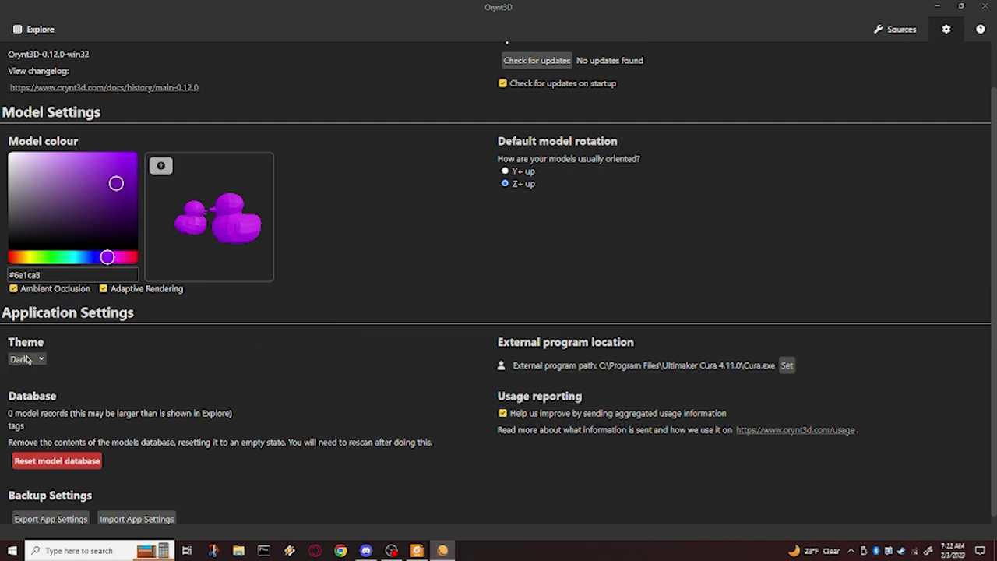
pyautogui.click(29, 360)
pyautogui.click(32, 373)
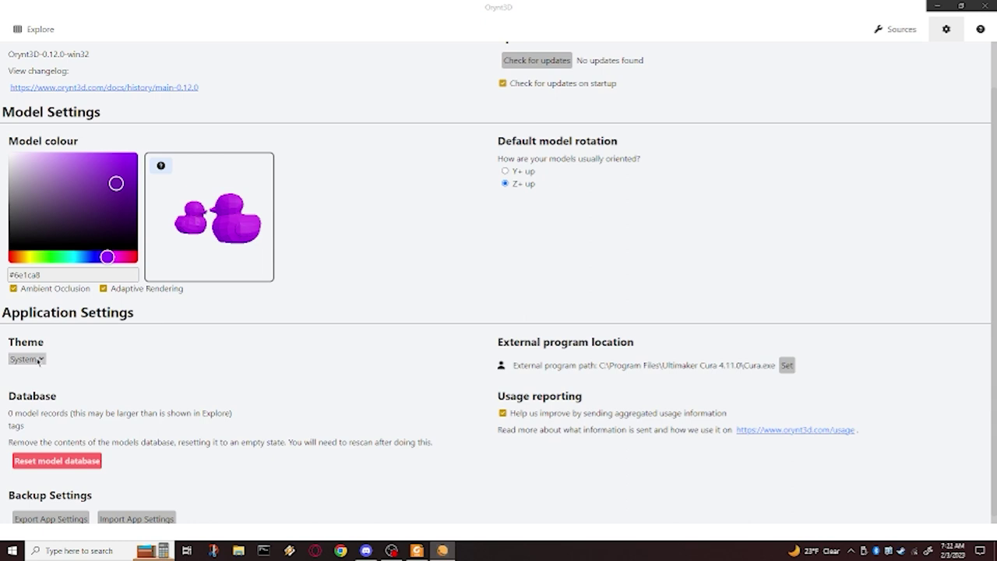
pyautogui.click(38, 360)
pyautogui.click(34, 391)
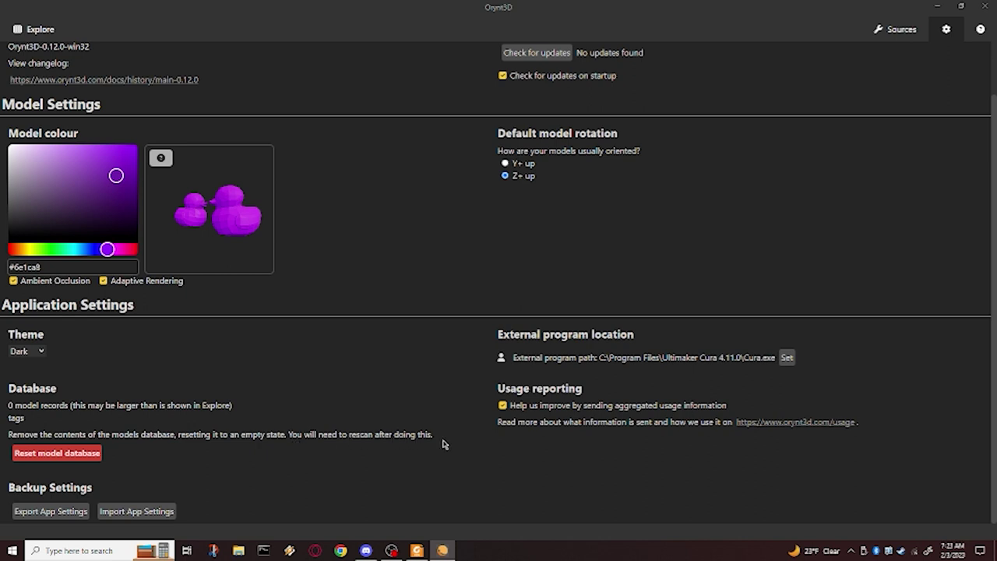
pyautogui.click(76, 456)
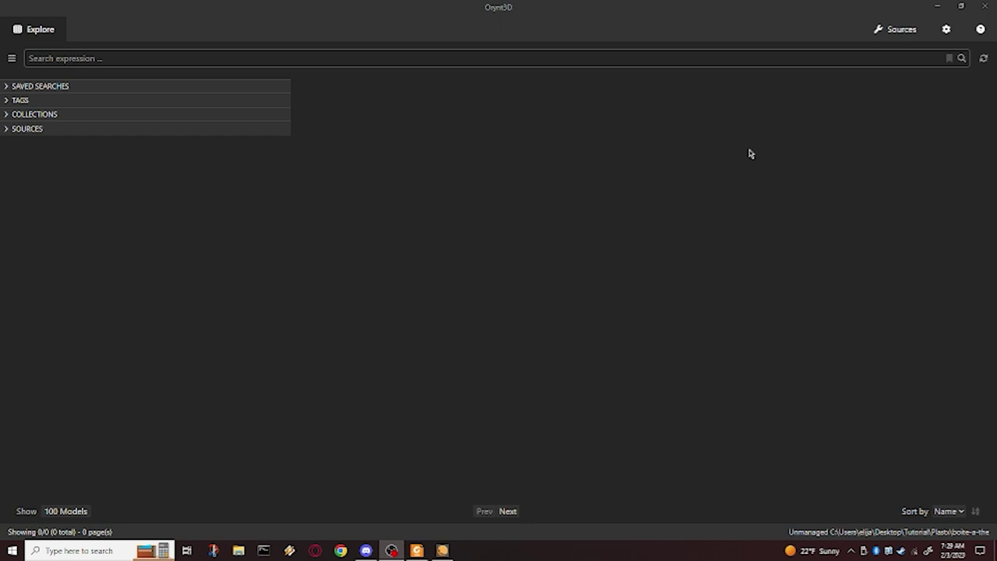
# Add the seed-tube-with-crate folder from Desktop > Tutorial > ashpool as a local source.
pyautogui.click(903, 30)
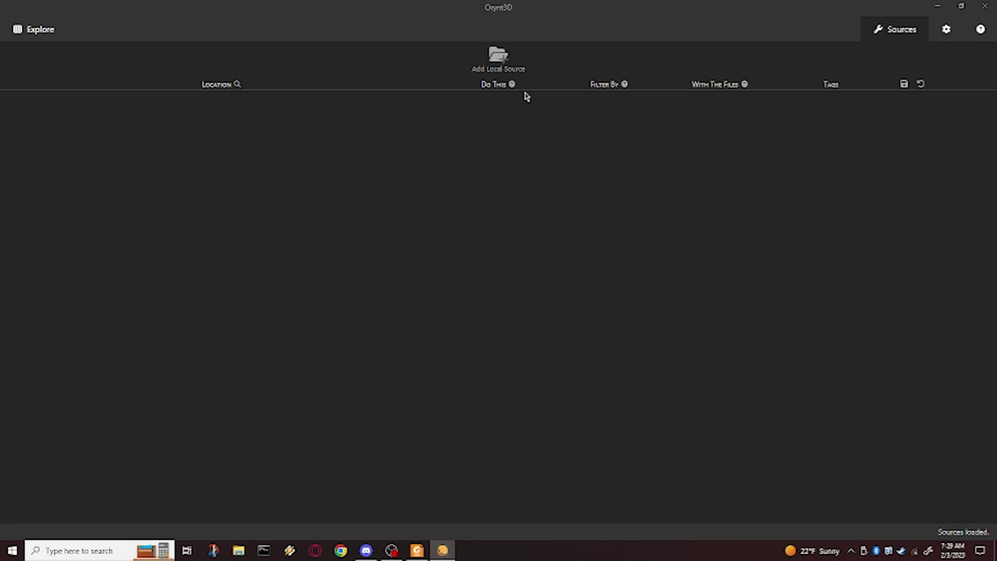
pyautogui.click(499, 61)
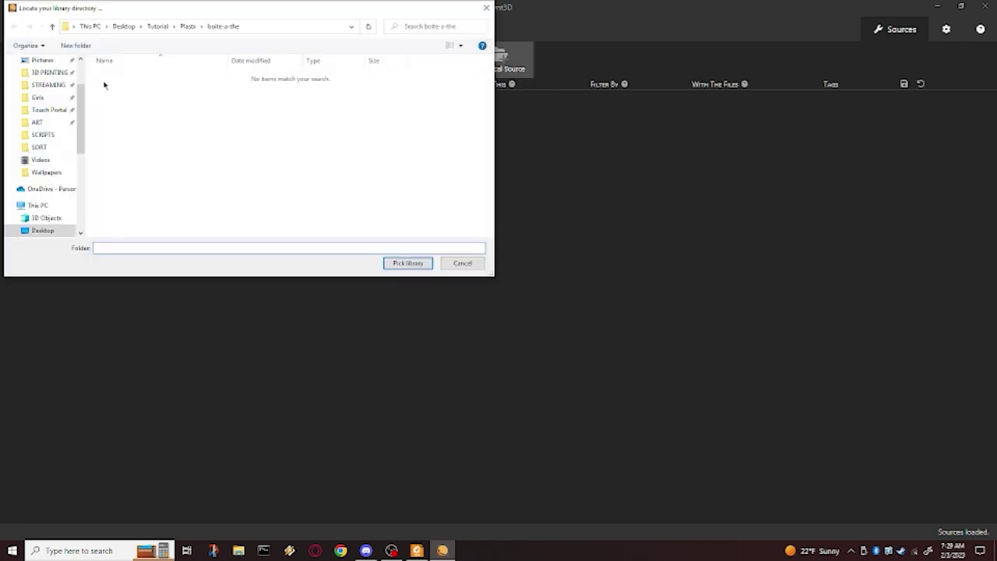
pyautogui.click(158, 26)
pyautogui.click(124, 26)
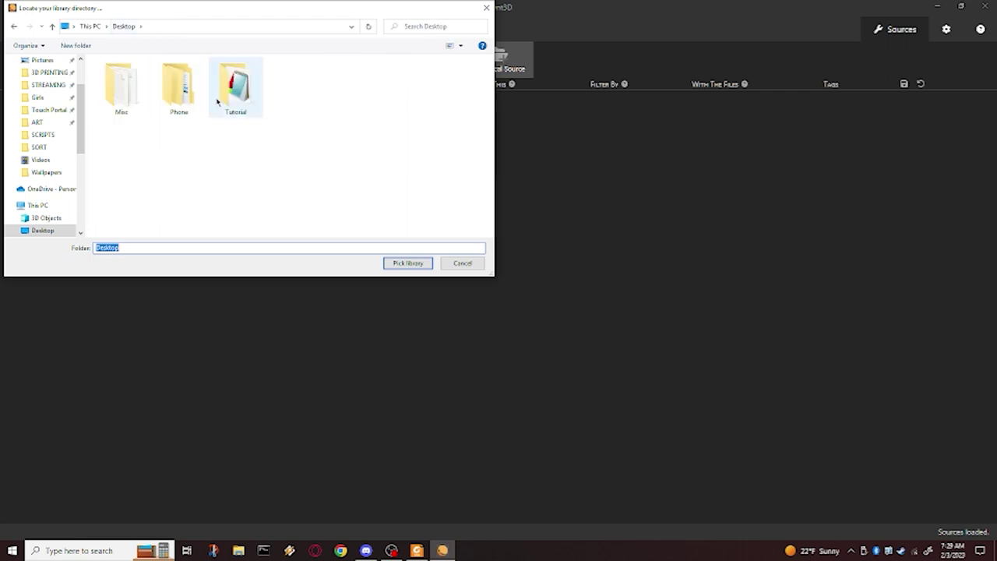
pyautogui.doubleClick(233, 86)
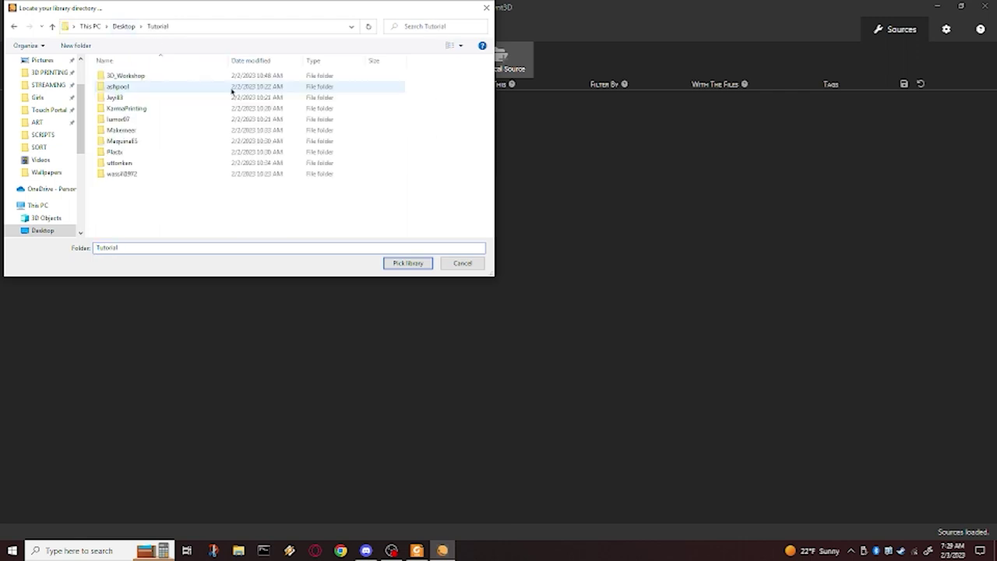
pyautogui.doubleClick(231, 90)
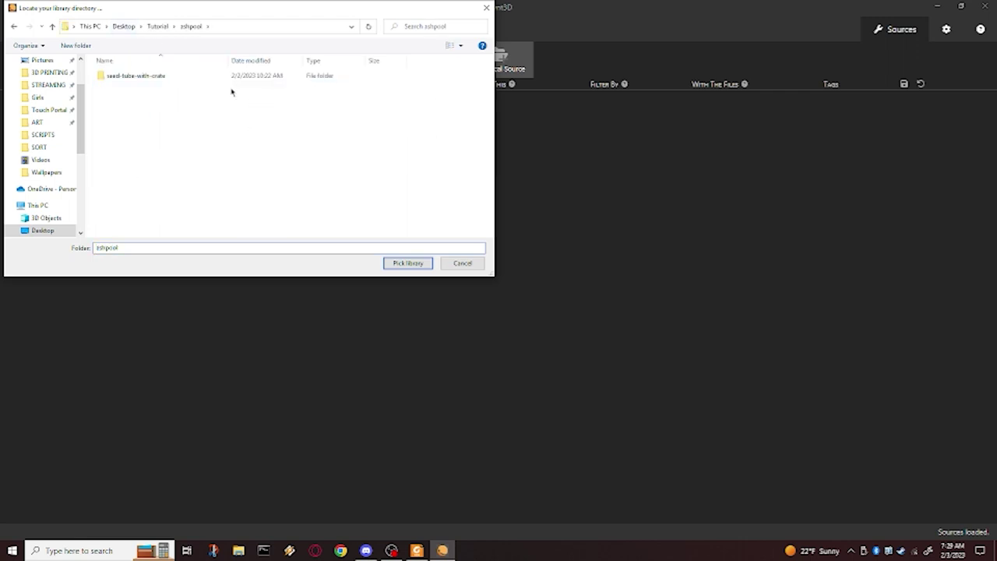
pyautogui.click(234, 78)
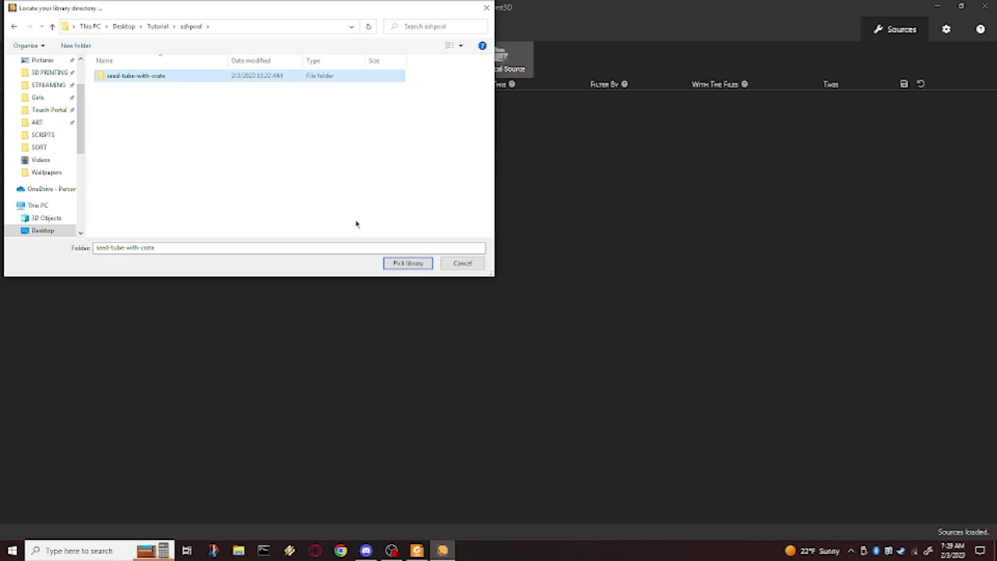
pyautogui.click(409, 263)
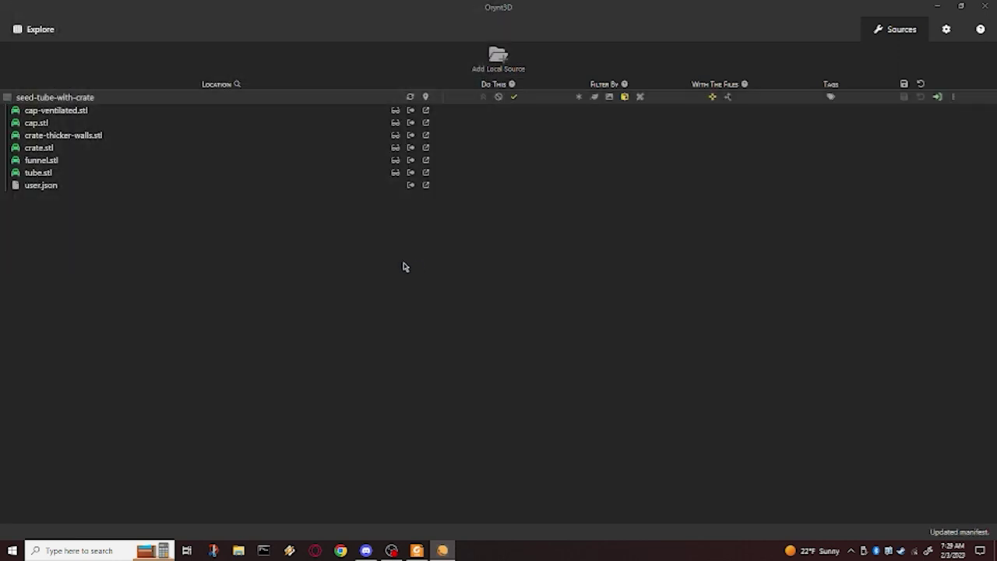
# Preview cap-ventilated.stl in 3D, rotate it to inspect it and close the preview.
pyautogui.click(395, 112)
pyautogui.moveTo(494, 193); pyautogui.dragTo(465, 116)
pyautogui.click(645, 55)
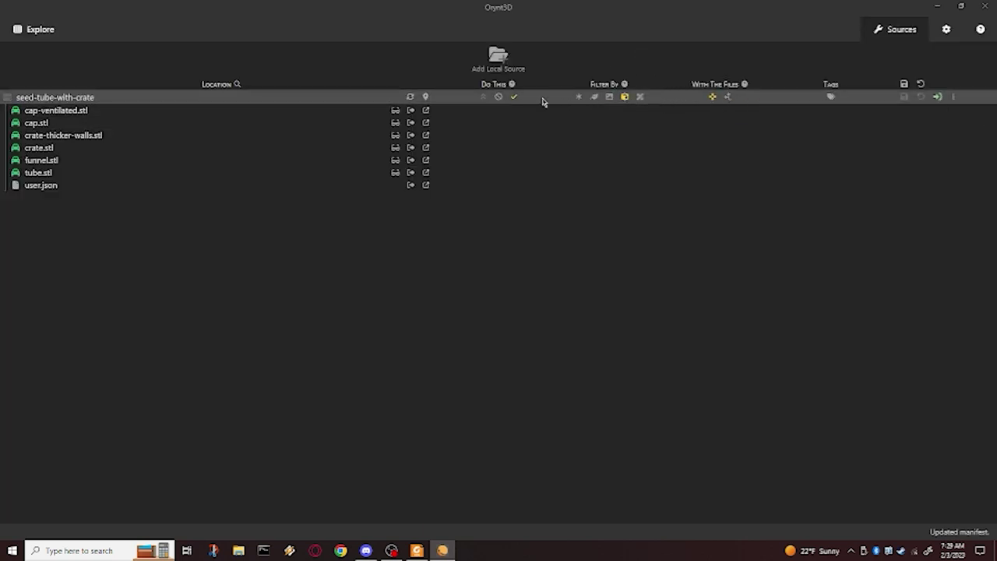
# Scan the seed-tube-with-crate source, list its files in the Explore view and preview crate.stl.
pyautogui.click(938, 98)
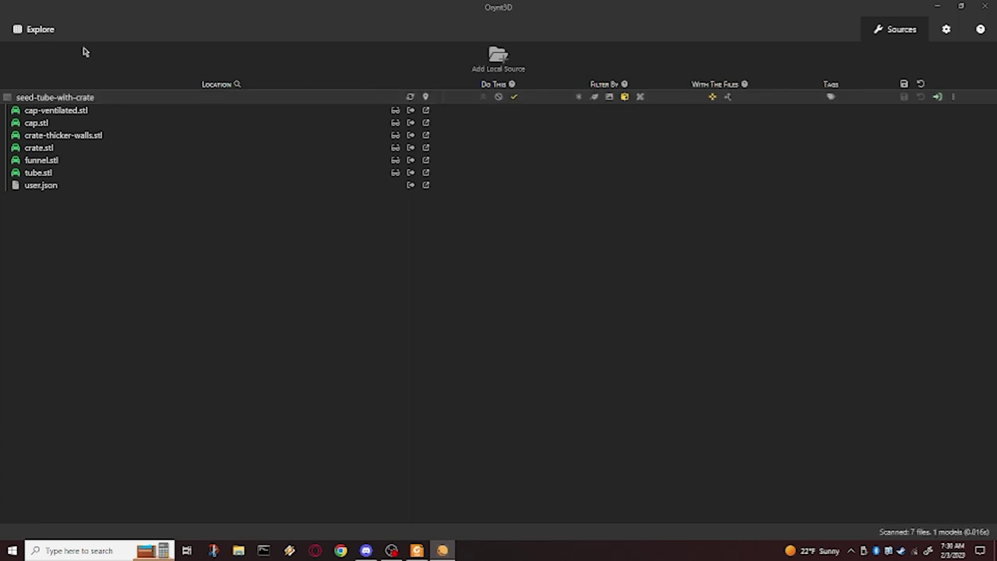
pyautogui.click(62, 36)
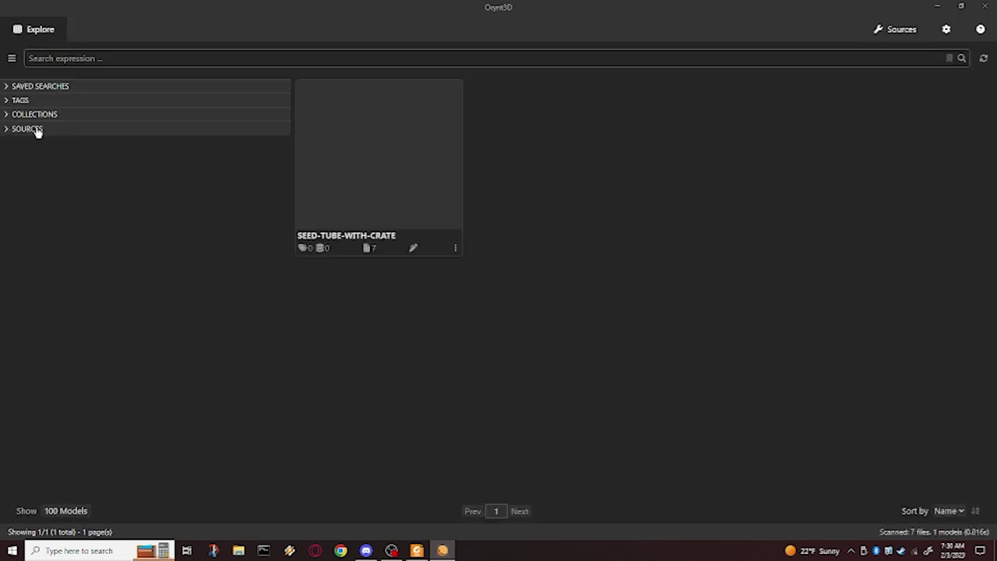
pyautogui.click(367, 247)
pyautogui.click(379, 119)
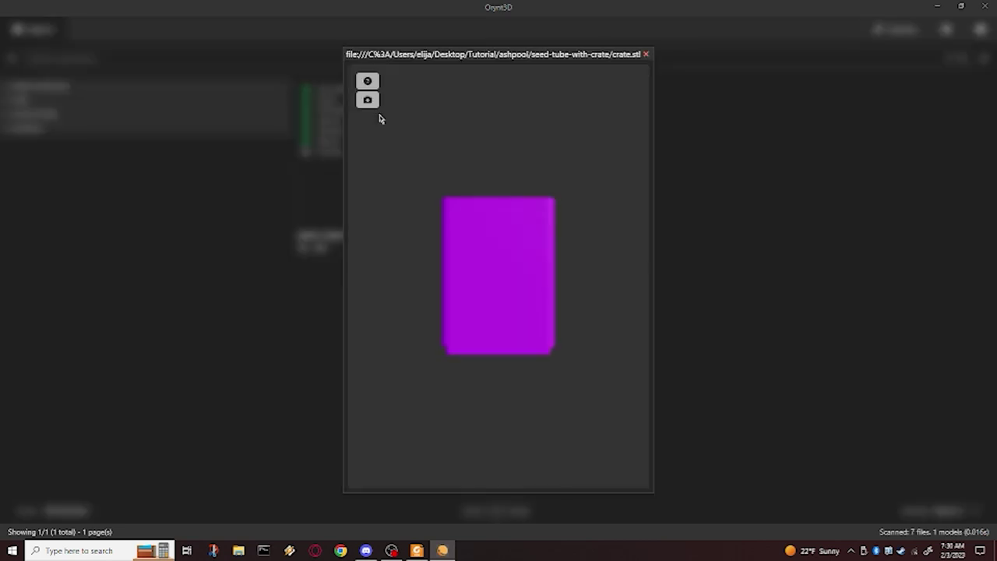
pyautogui.click(645, 54)
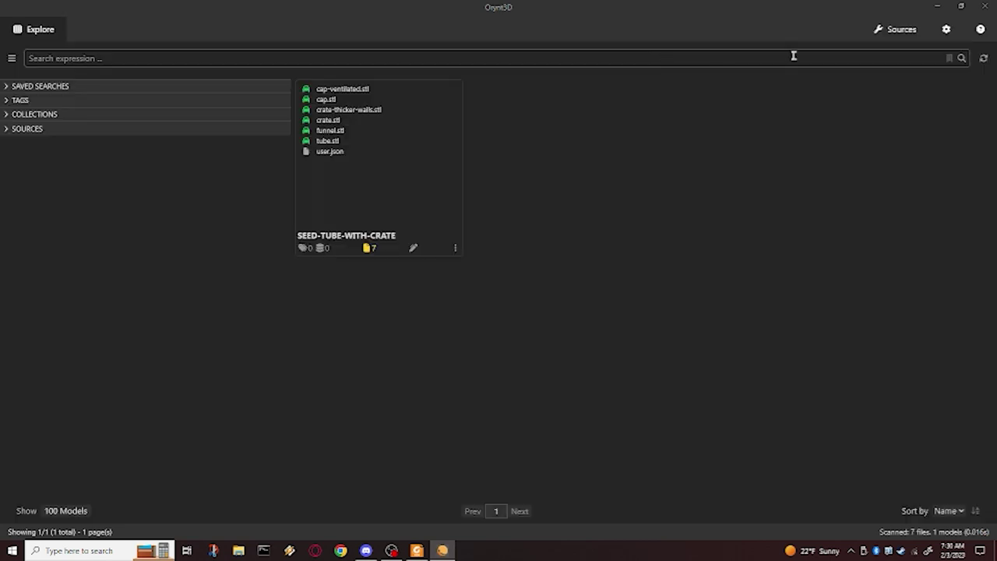
# Remove the seed-tube-with-crate local source.
pyautogui.click(892, 33)
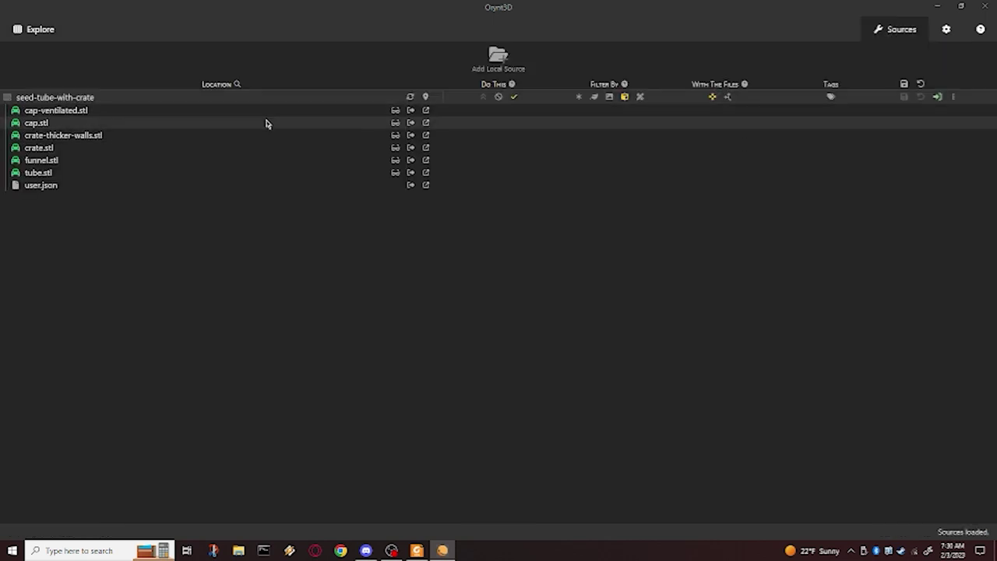
pyautogui.click(953, 98)
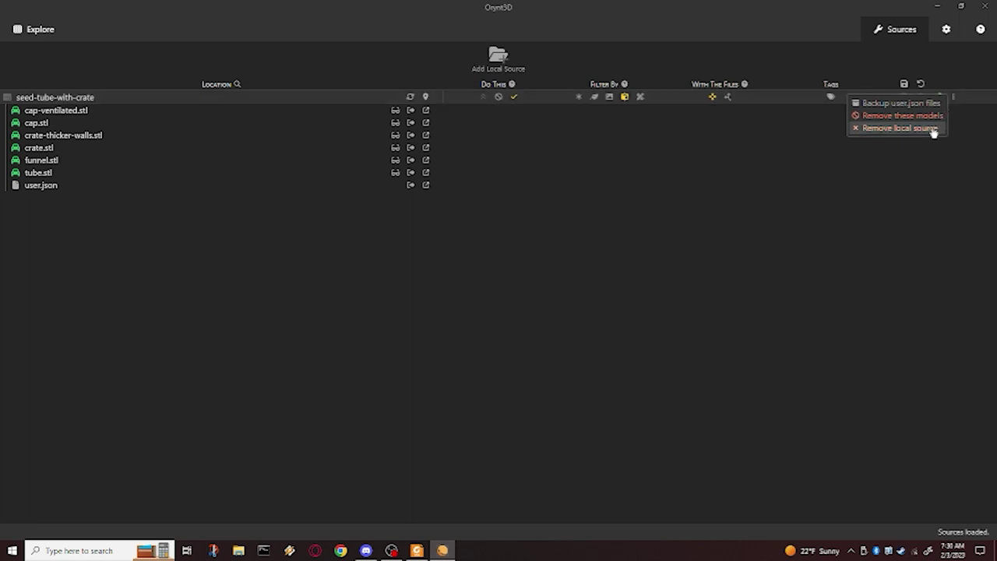
pyautogui.click(900, 128)
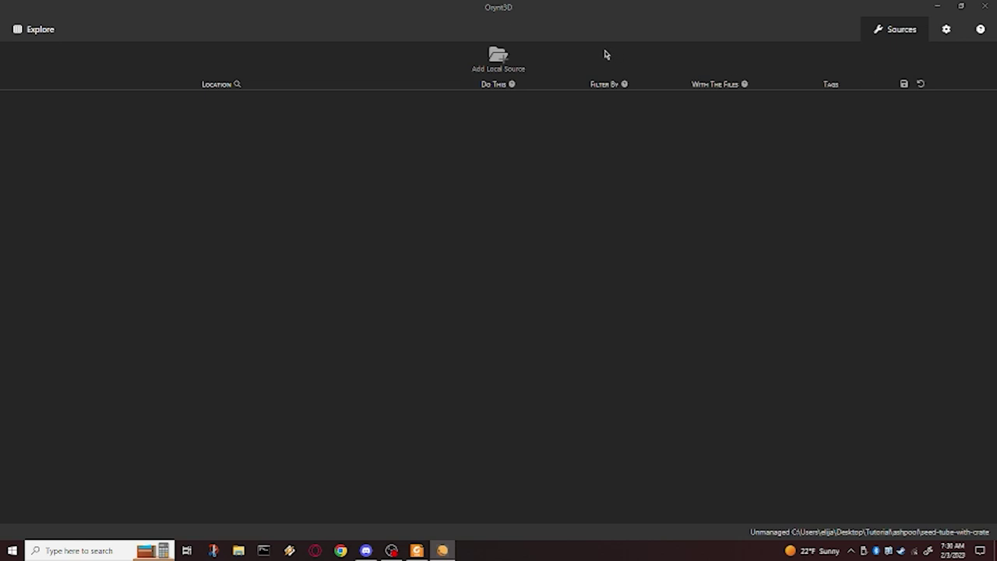
# Add the Tutorial folder on the Desktop as a local source.
pyautogui.click(498, 62)
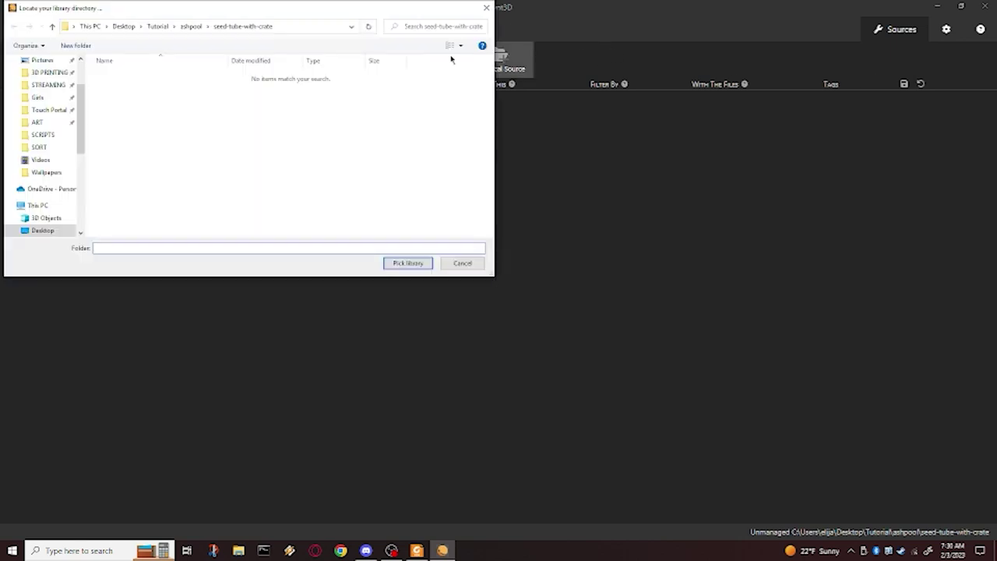
pyautogui.click(125, 26)
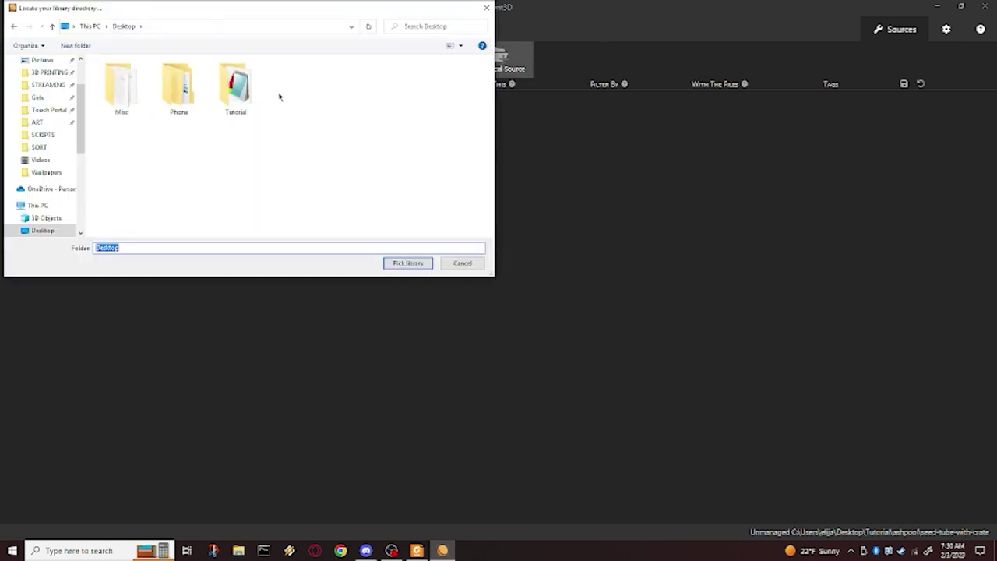
pyautogui.click(242, 90)
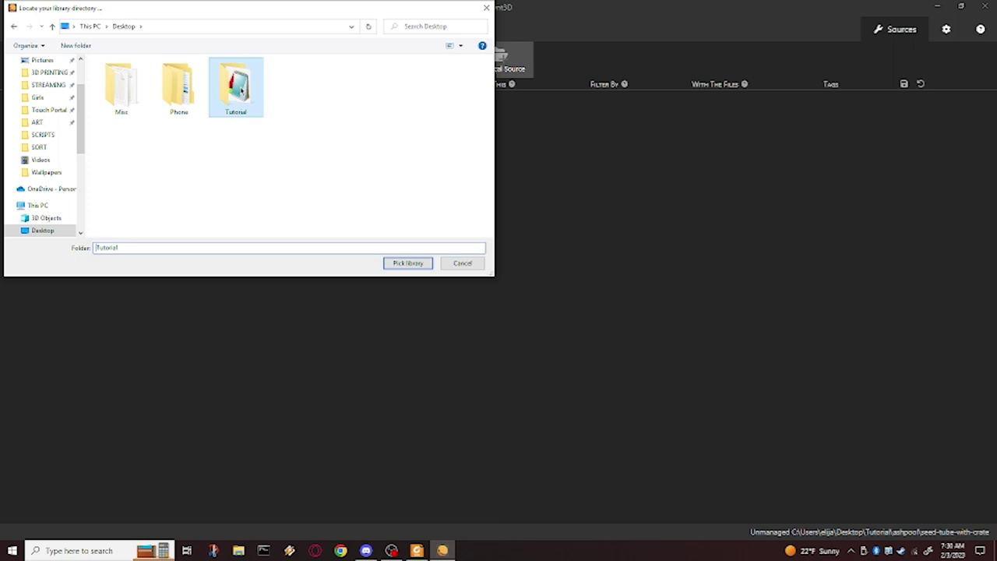
pyautogui.click(407, 263)
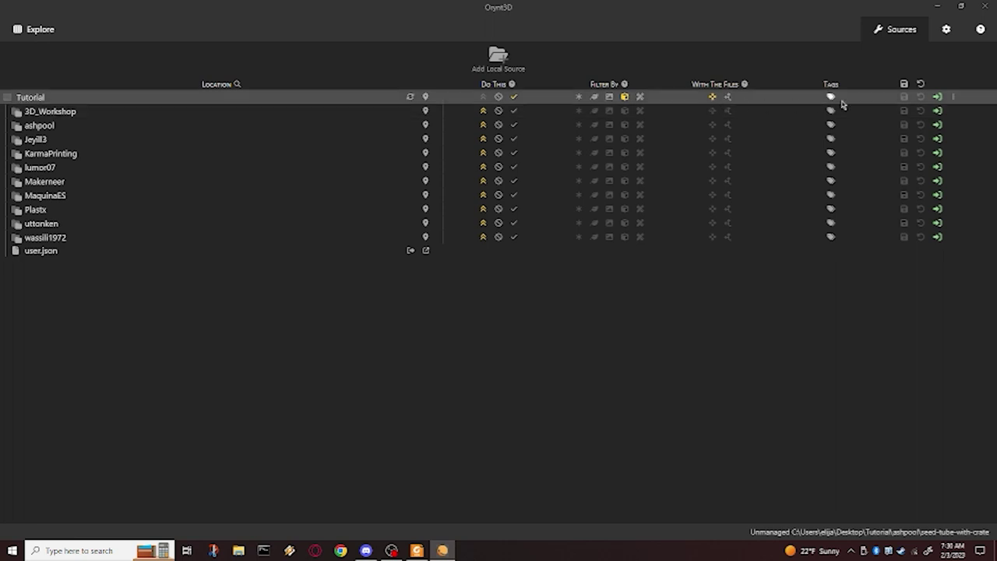
# Remove the Tutorial local source and add the same Desktop folder again.
pyautogui.click(953, 98)
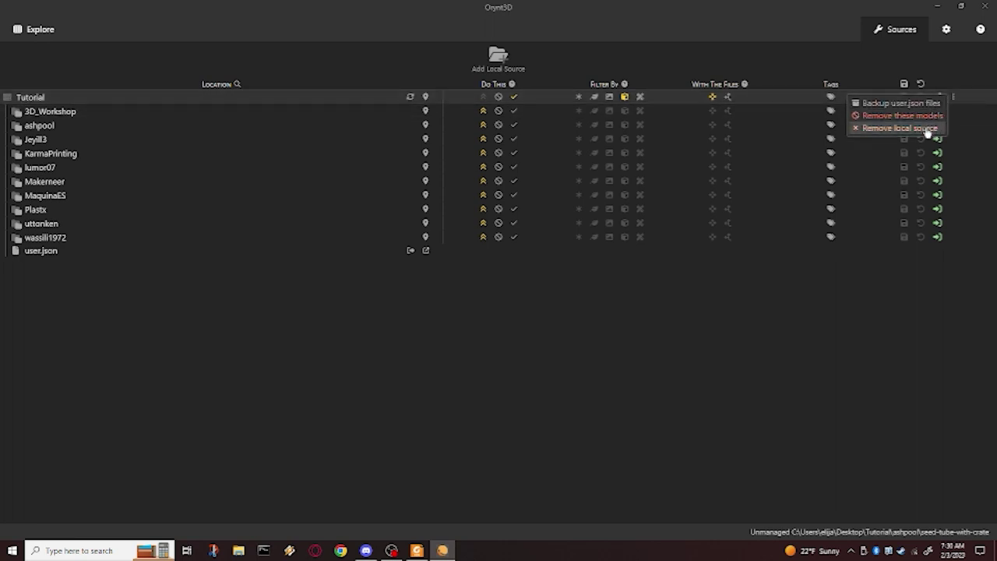
pyautogui.click(927, 131)
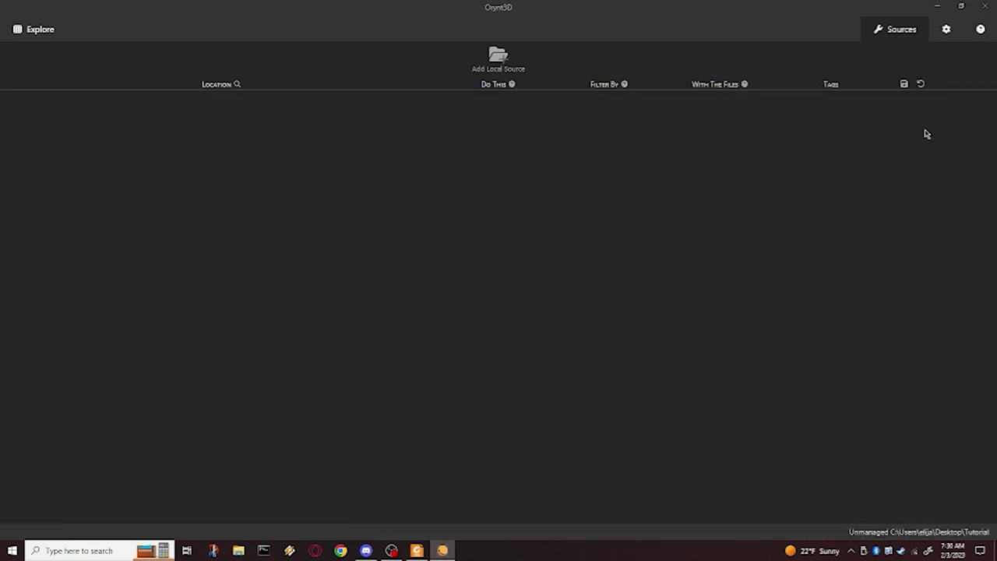
pyautogui.click(501, 59)
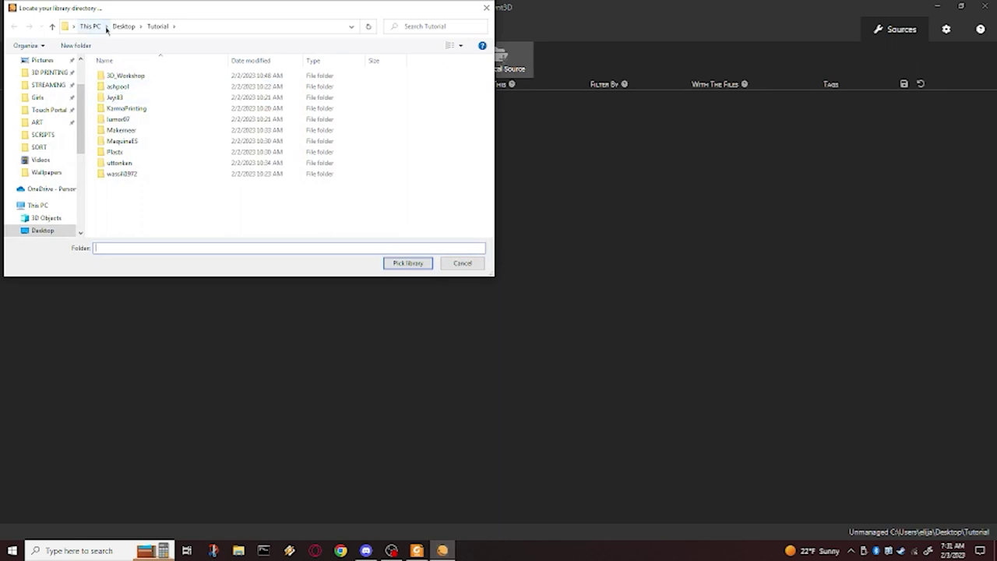
pyautogui.click(123, 26)
pyautogui.click(236, 86)
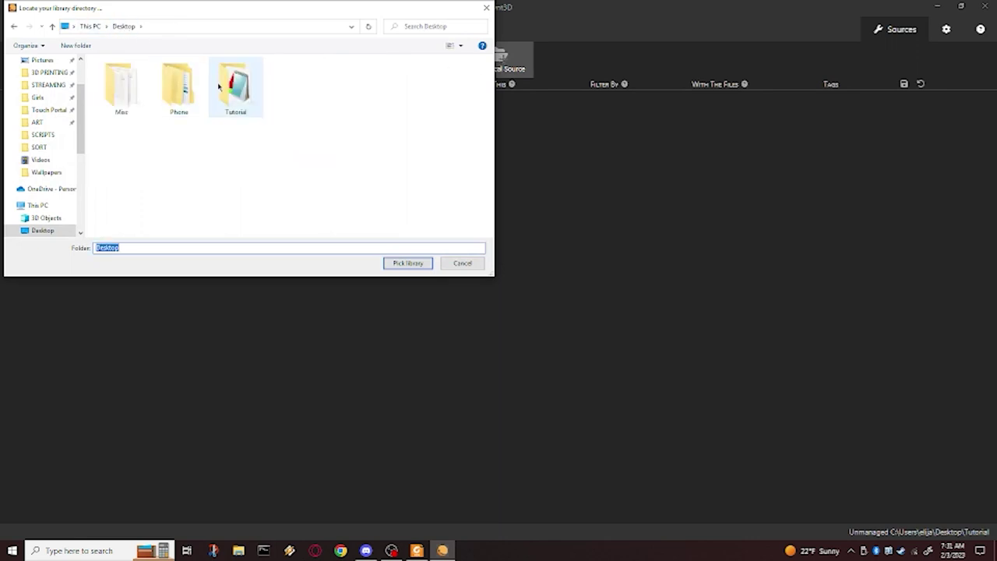
pyautogui.click(422, 268)
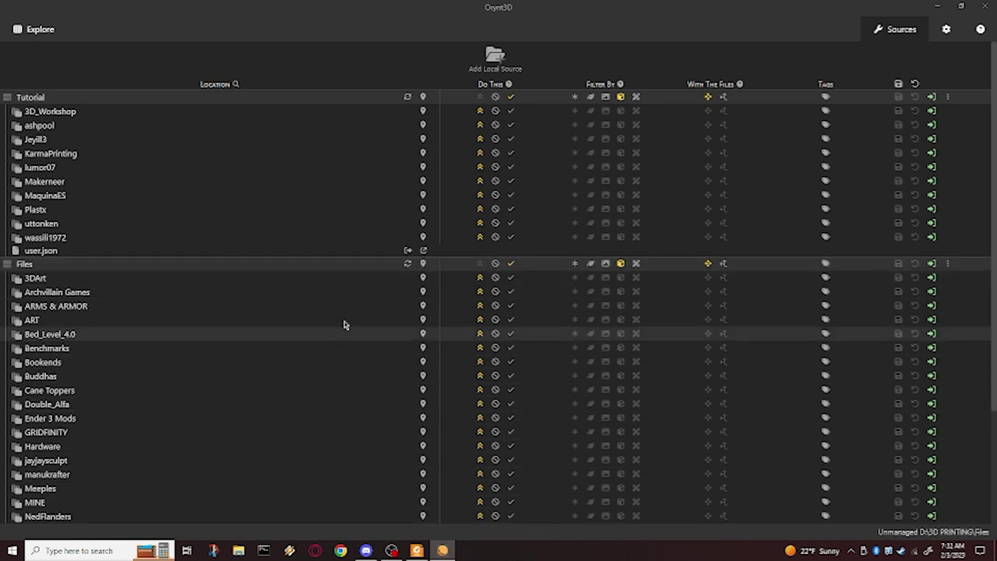
# Look through the subfolders and files listed under the Tutorial and Files sources.
pyautogui.scroll(-3, 331, 311)
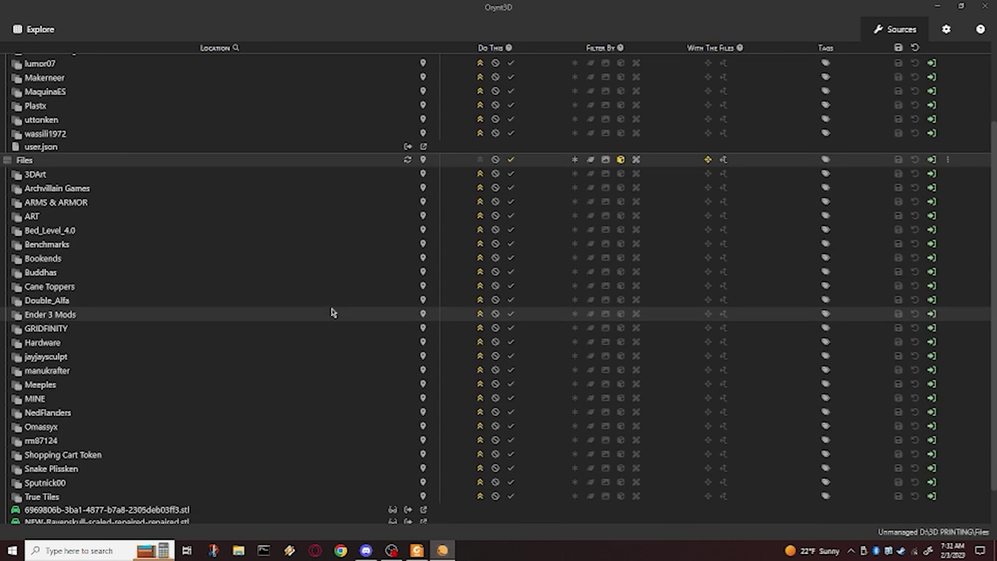
pyautogui.scroll(3, 332, 312)
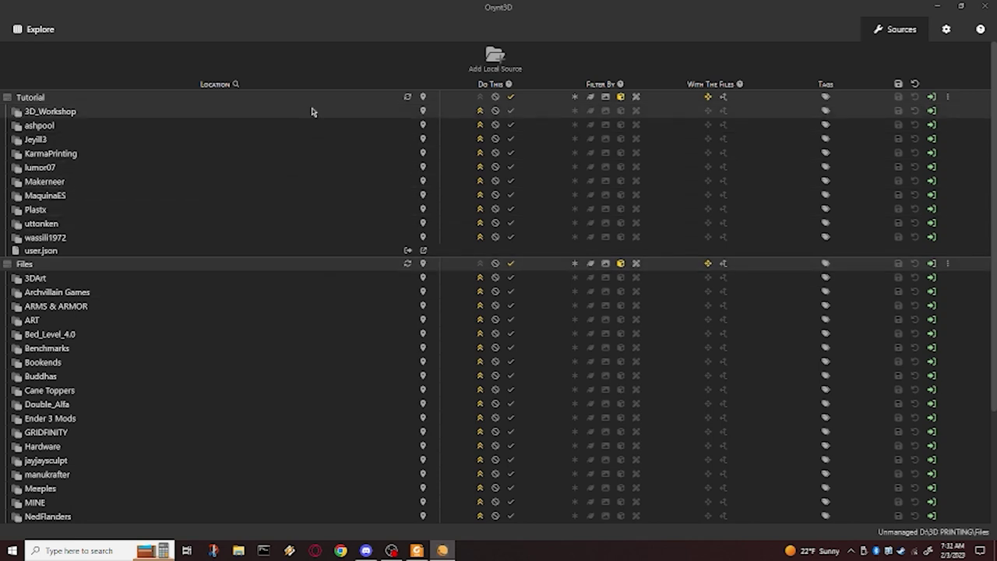
pyautogui.scroll(-4, 277, 249)
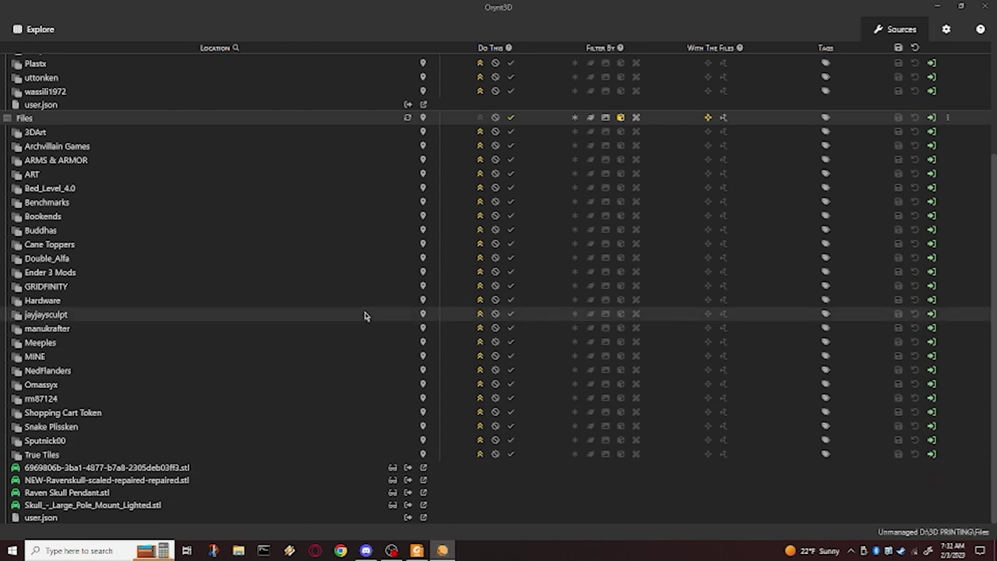
pyautogui.scroll(3, 365, 315)
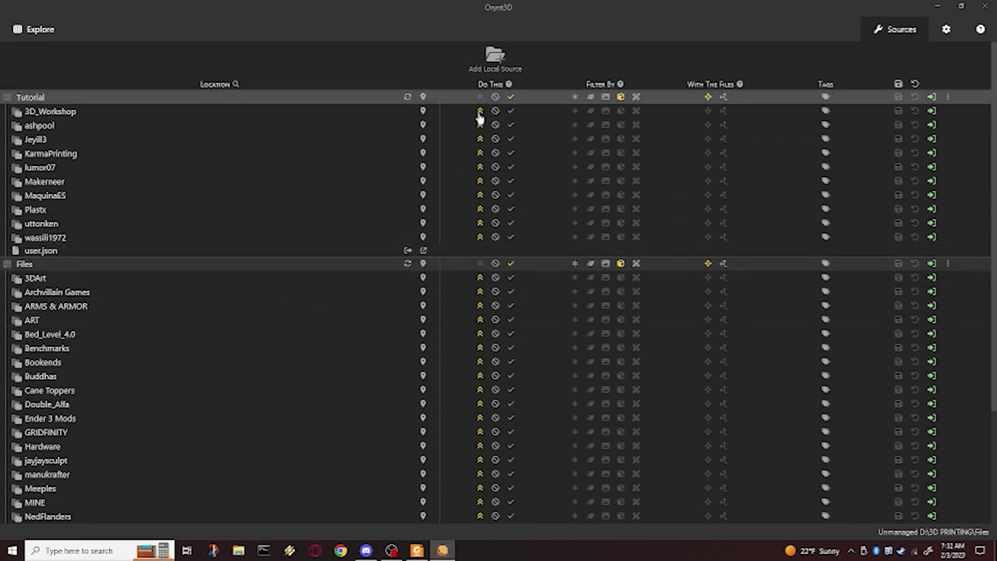
# Remove the Files local source from the sources list.
pyautogui.scroll(-3, 295, 262)
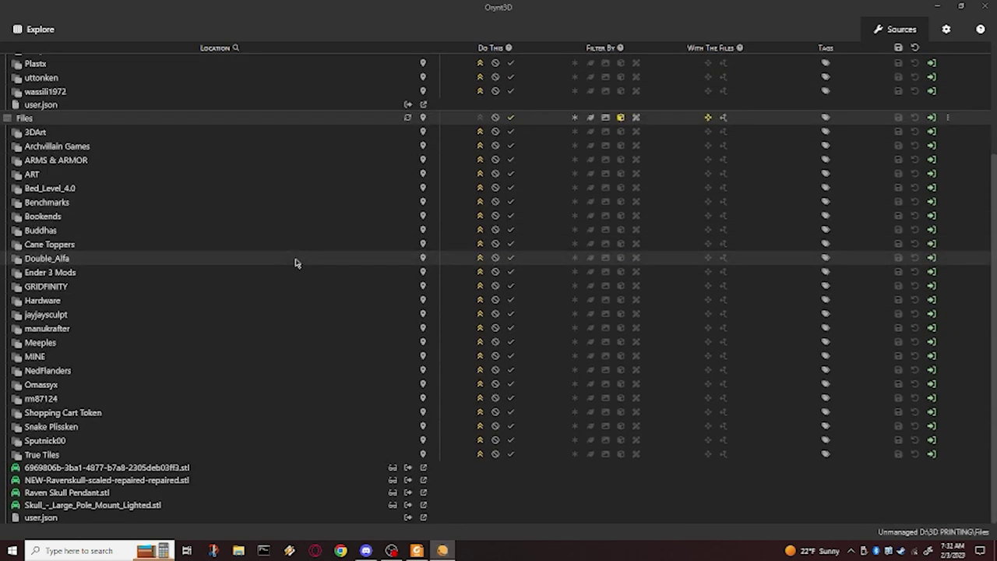
pyautogui.scroll(3, 294, 262)
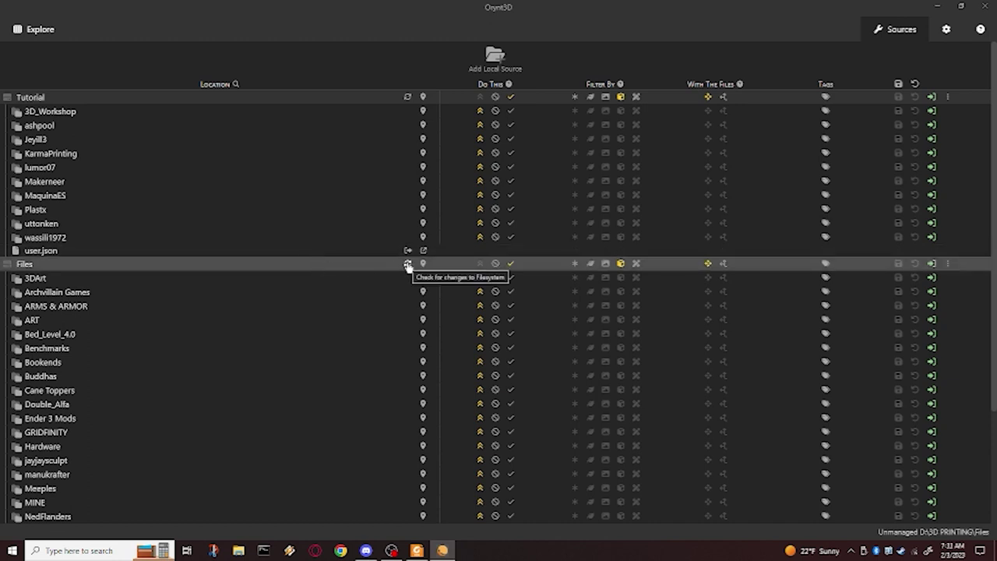
pyautogui.click(946, 265)
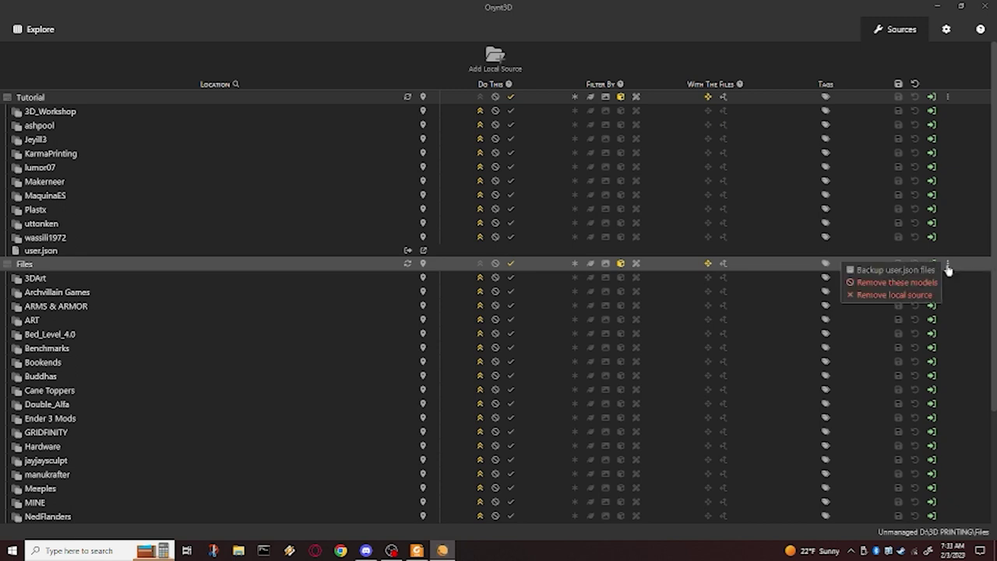
pyautogui.click(924, 301)
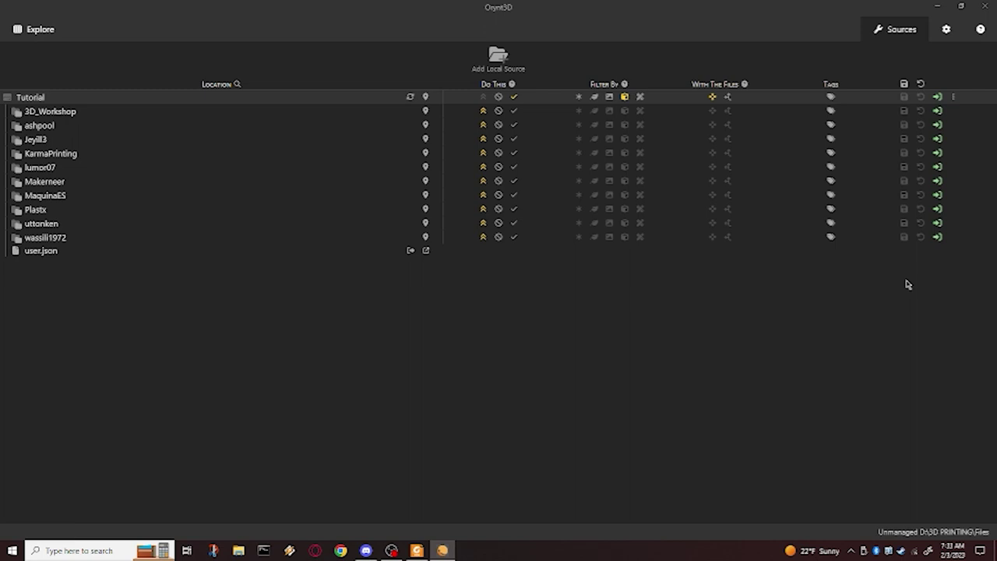
# Check the Tutorial source for changes to the filesystem.
pyautogui.click(411, 98)
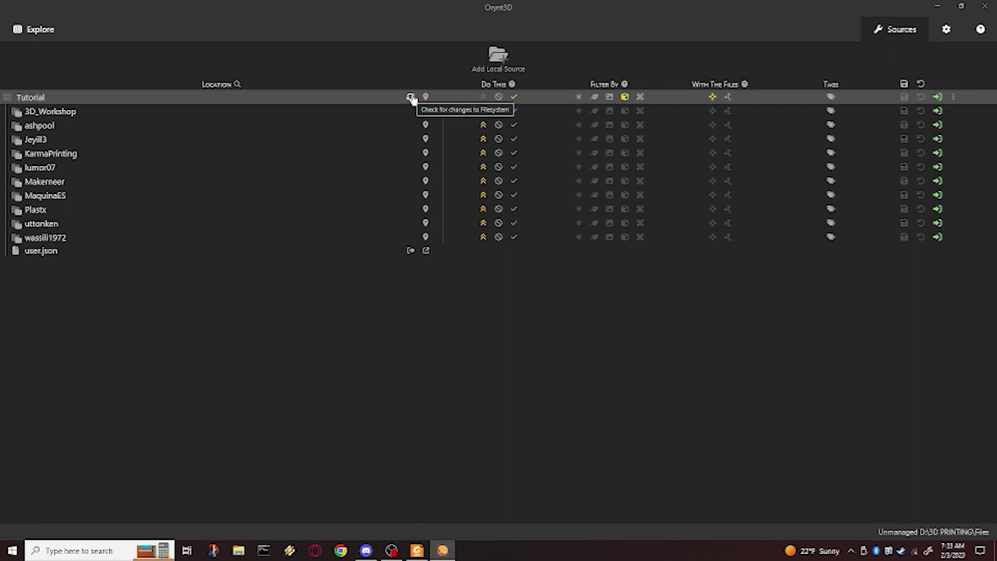
pyautogui.click(410, 98)
pyautogui.click(410, 98)
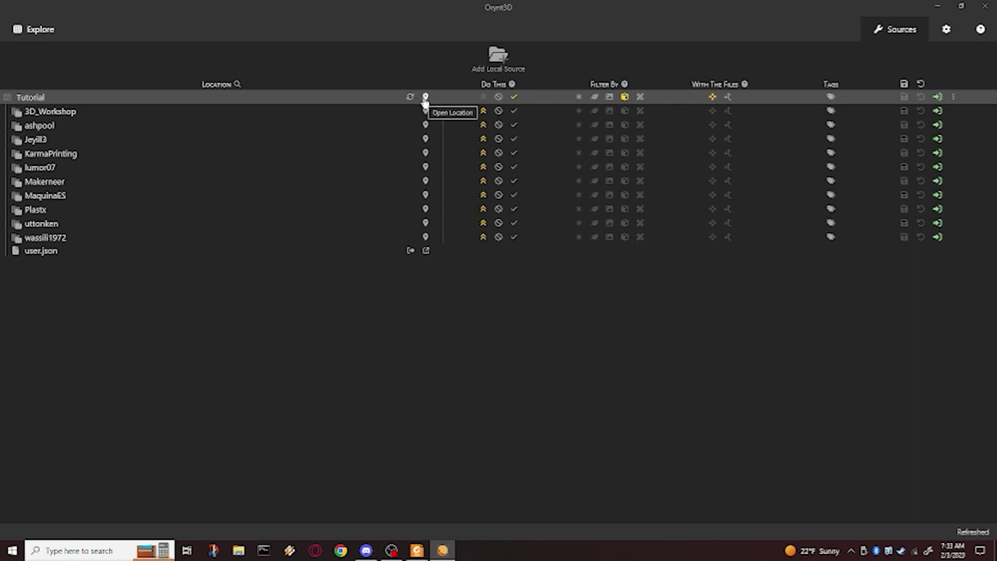
# View the Tutorial and lumor07 folder locations and the contents of the Tutorial source's user.json, closing each window.
pyautogui.click(425, 98)
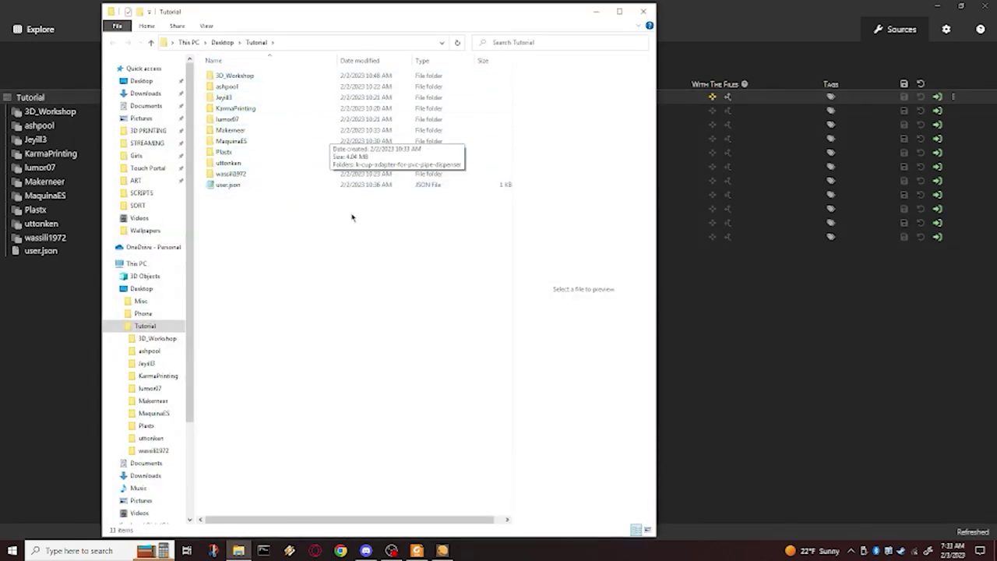
pyautogui.click(642, 12)
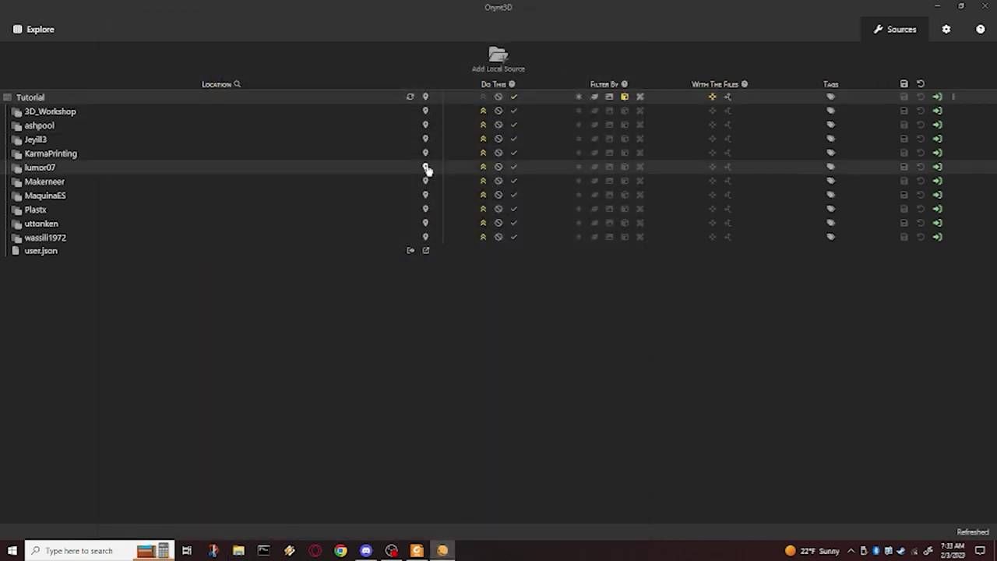
pyautogui.click(425, 168)
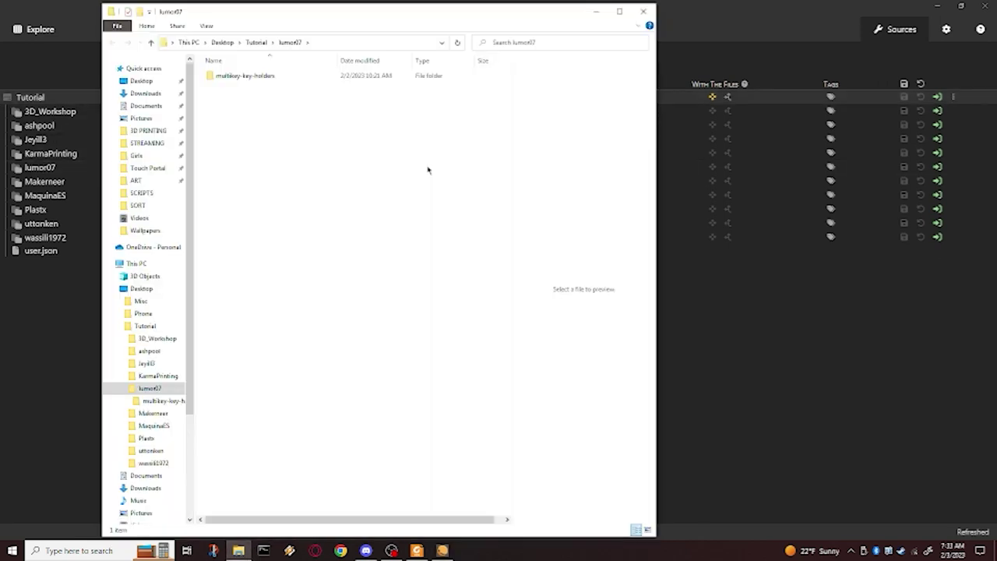
pyautogui.click(642, 11)
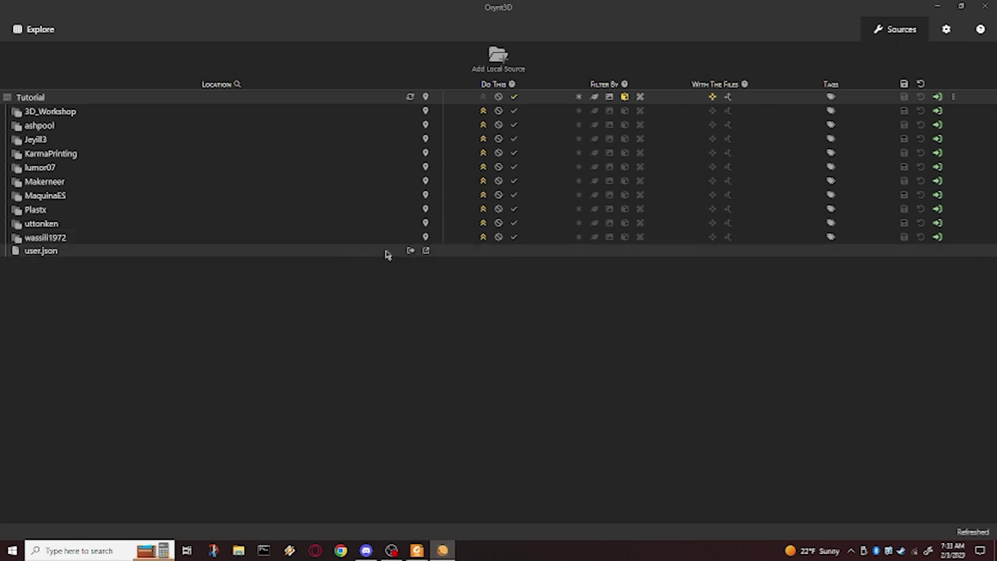
pyautogui.click(424, 250)
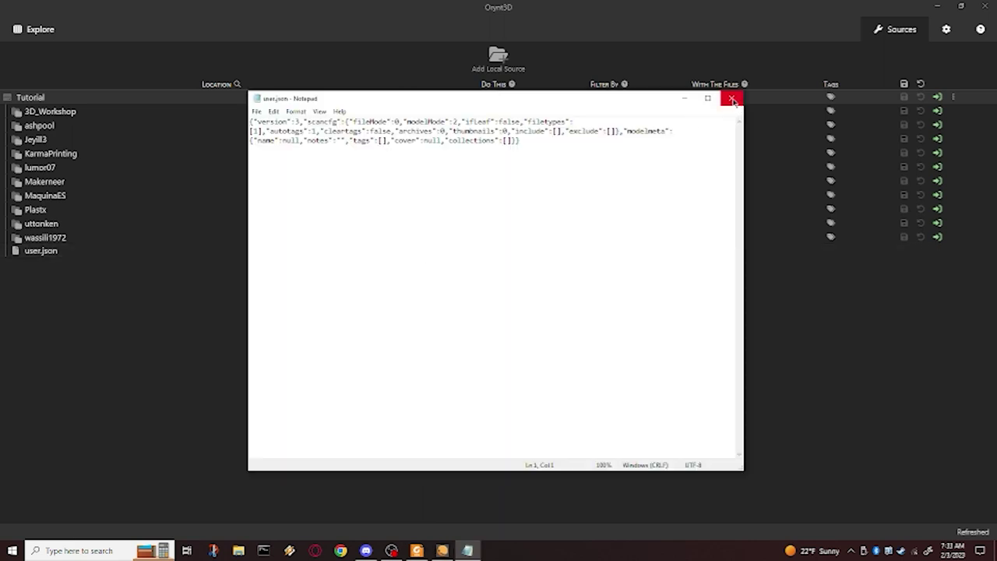
pyautogui.click(732, 99)
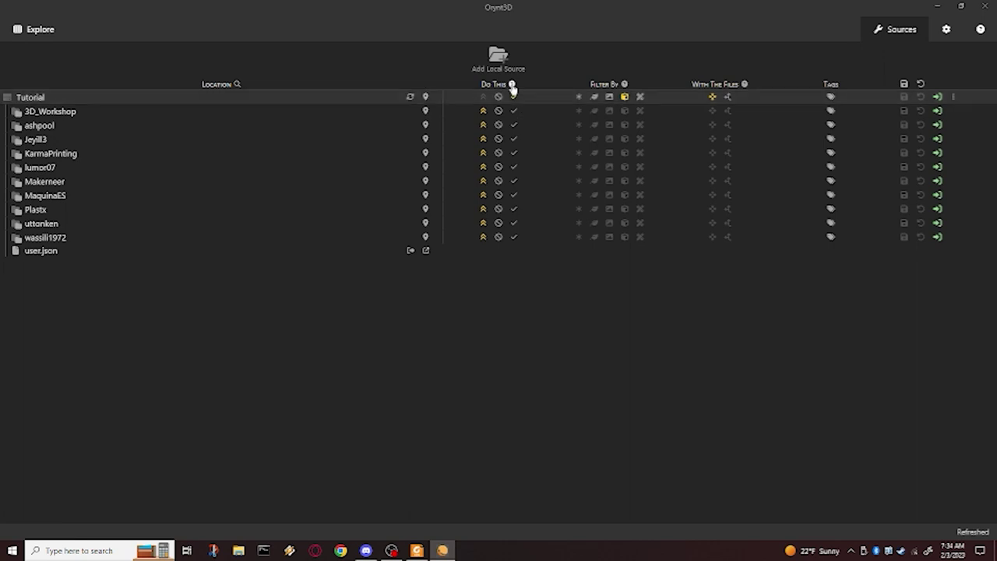
# Filter the Tutorial source to leaf folders that must contain 3D files, restoring its original With The Files option.
pyautogui.moveTo(512, 85)
pyautogui.moveTo(624, 84)
pyautogui.click(595, 98)
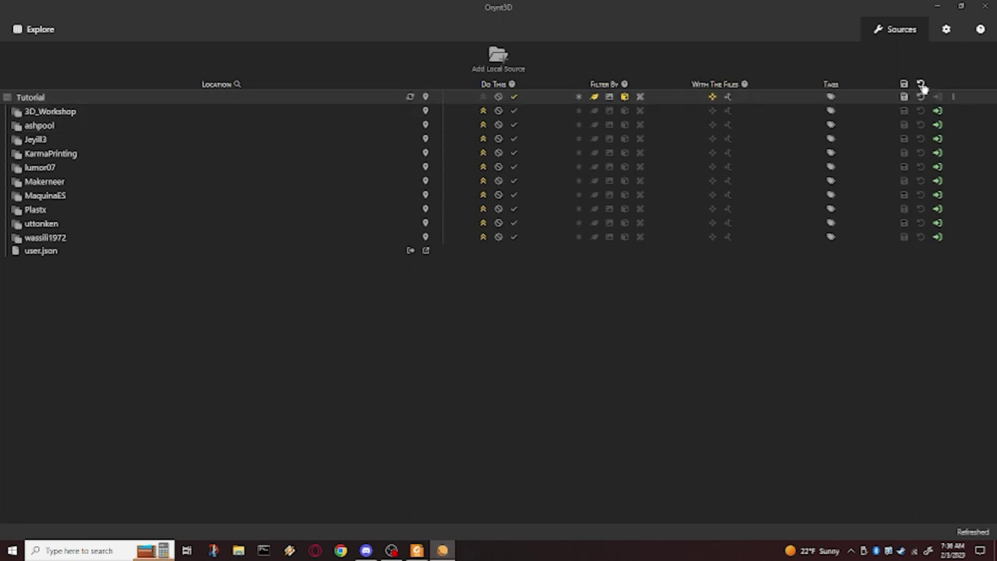
pyautogui.click(595, 98)
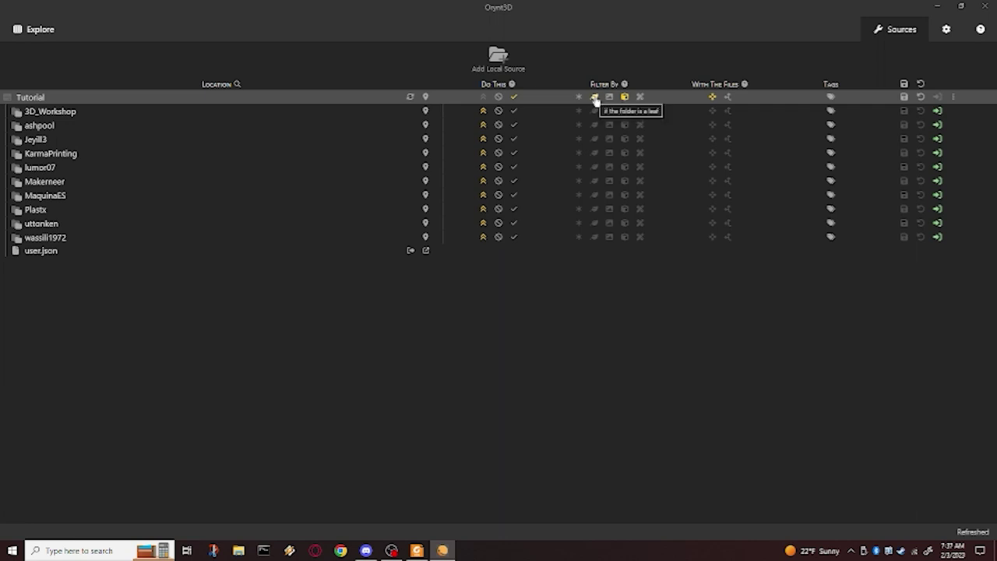
pyautogui.click(595, 98)
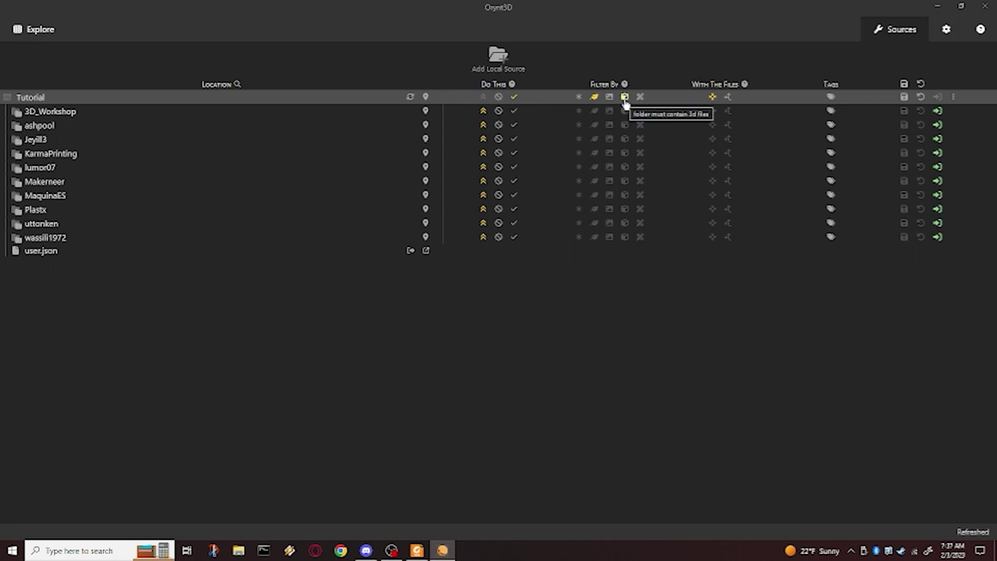
pyautogui.click(625, 98)
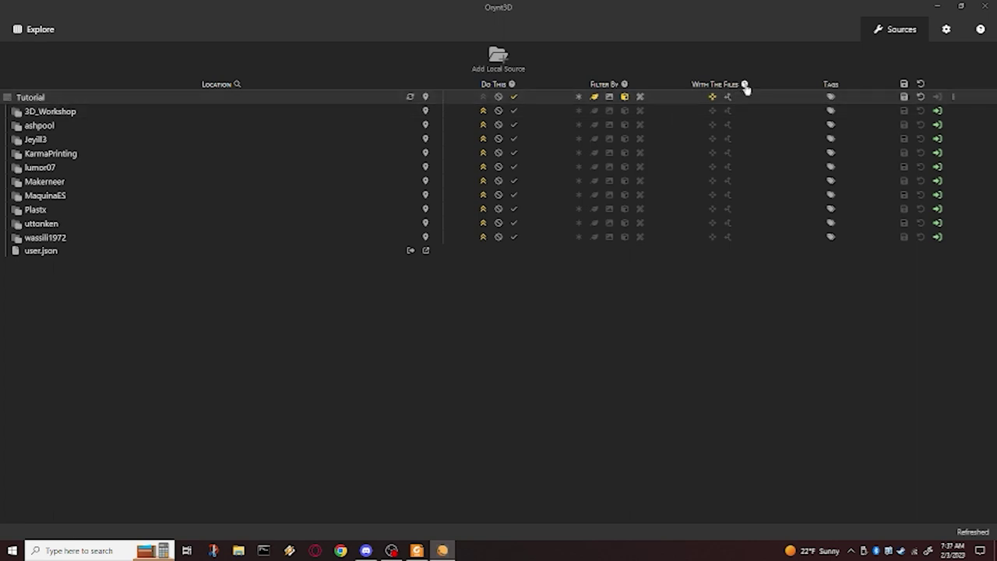
pyautogui.moveTo(746, 87)
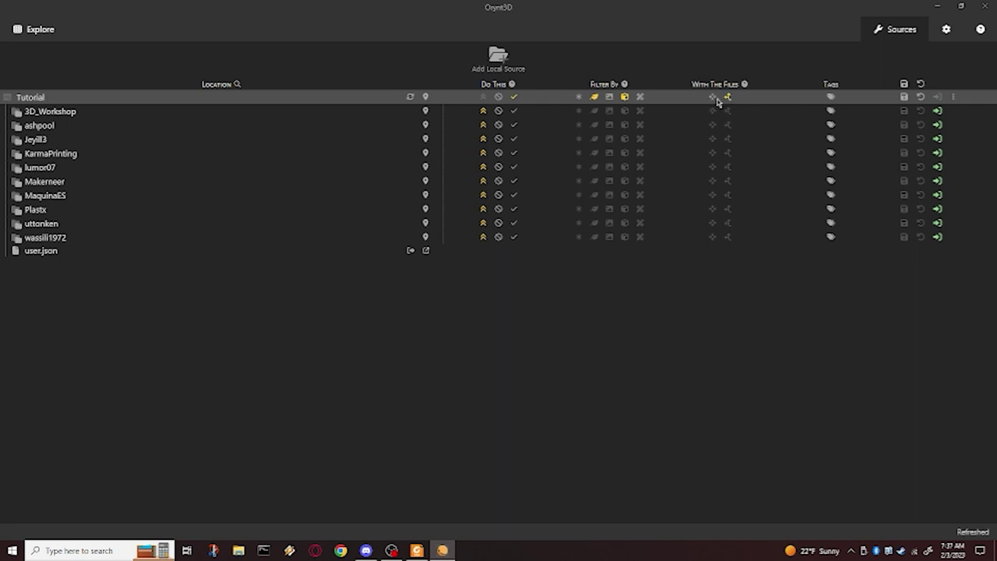
pyautogui.click(712, 98)
pyautogui.click(593, 99)
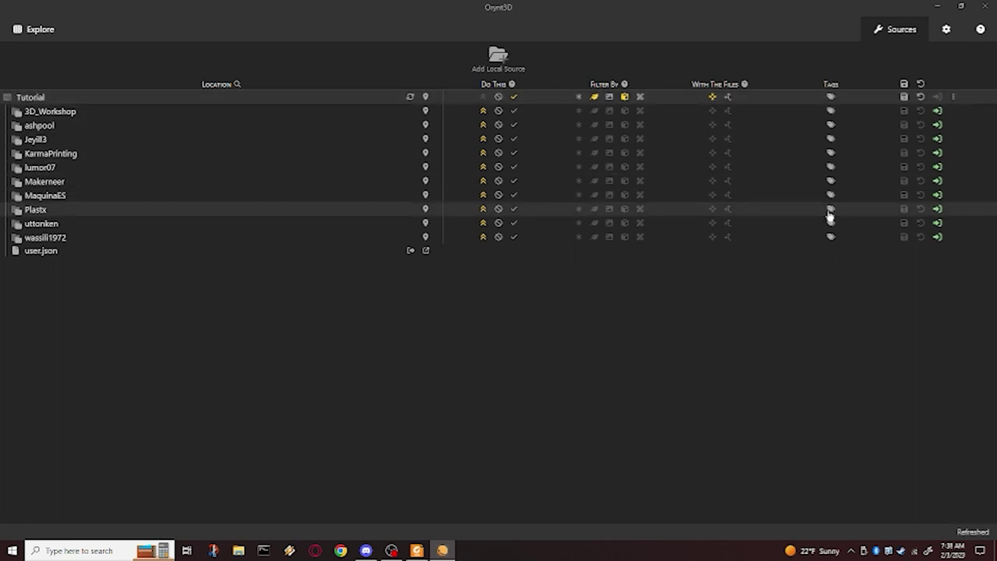
# Open the 3D_Workshop folder's tag settings and try the "Don't inherit any parent tags" option on and off.
pyautogui.click(830, 111)
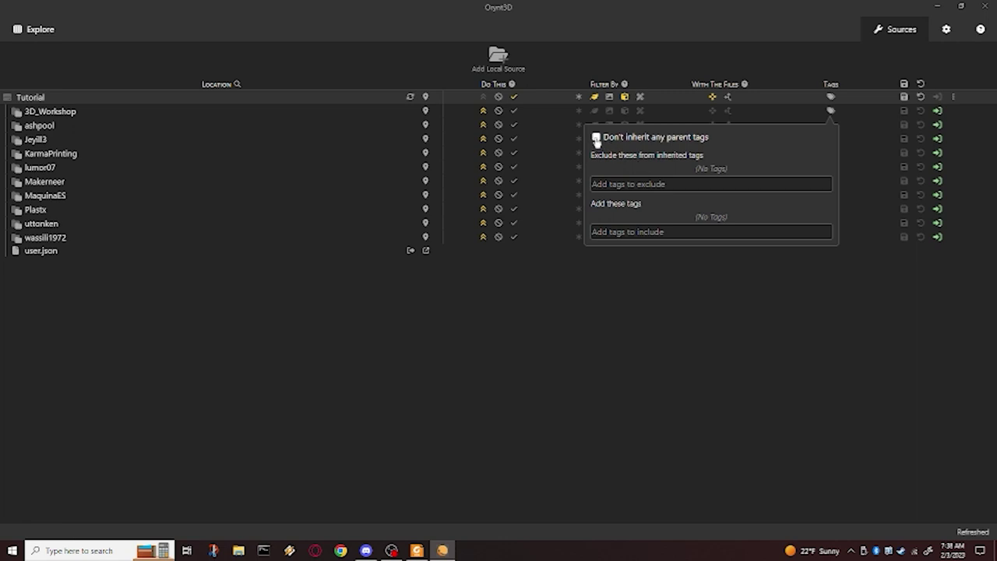
pyautogui.click(596, 138)
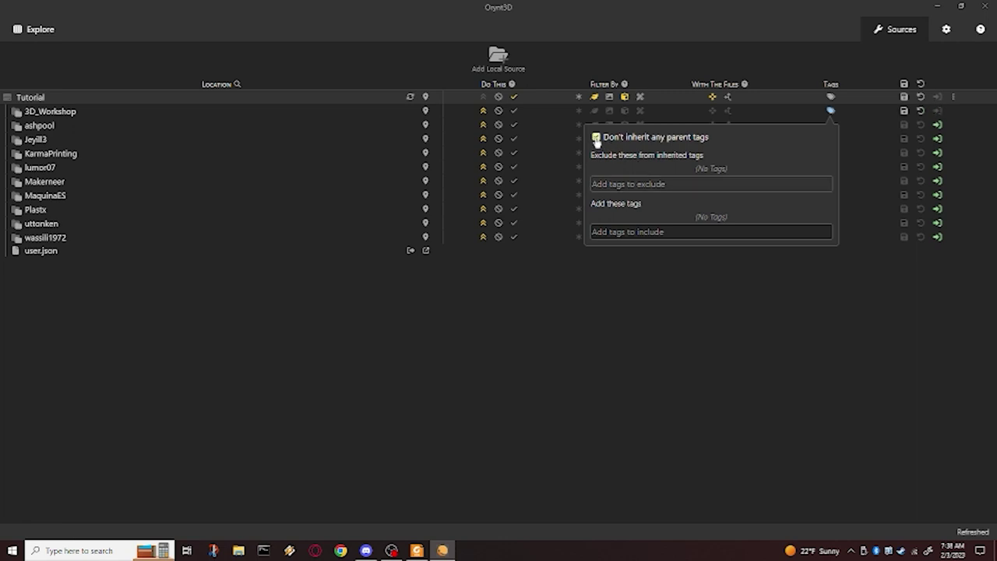
pyautogui.click(596, 137)
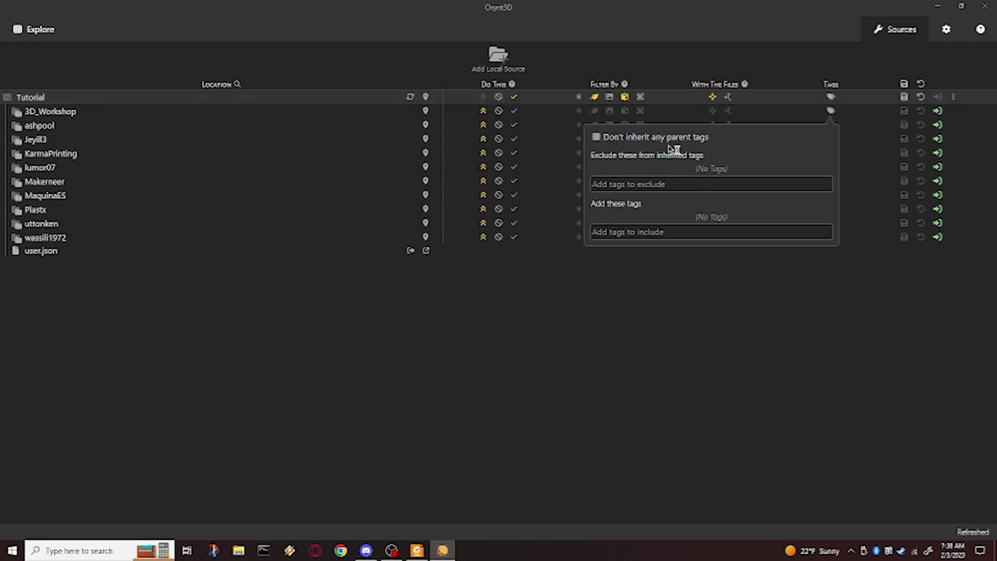
# Add 3d_workshop as an included tag for the 3D_Workshop folder and close its tag settings.
pyautogui.click(653, 186)
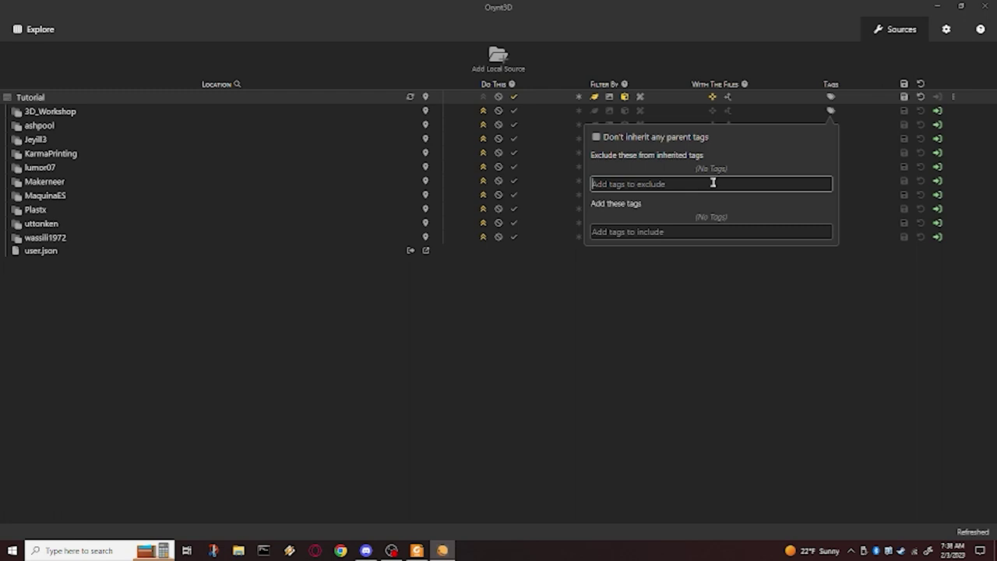
pyautogui.click(707, 231)
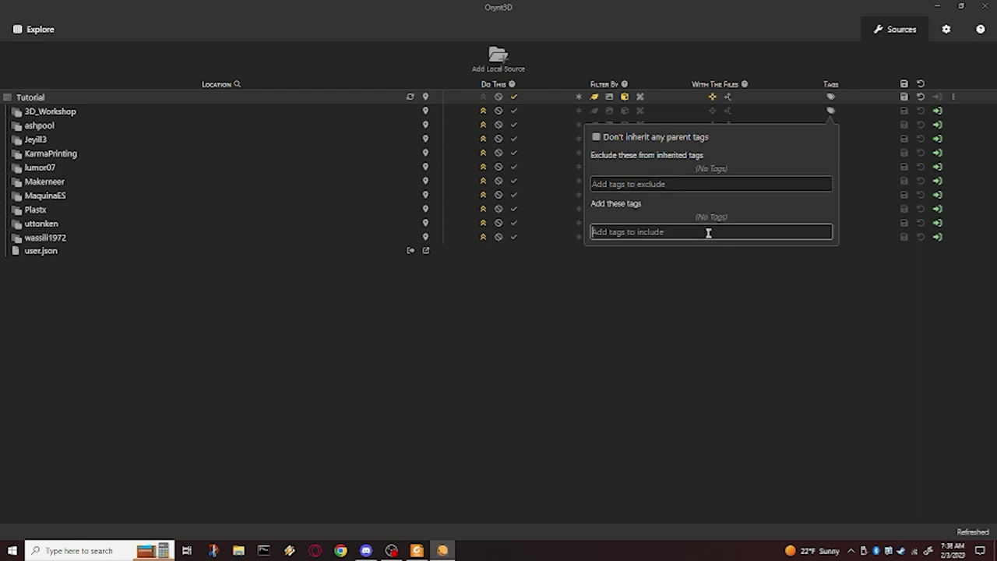
pyautogui.write('3D_')
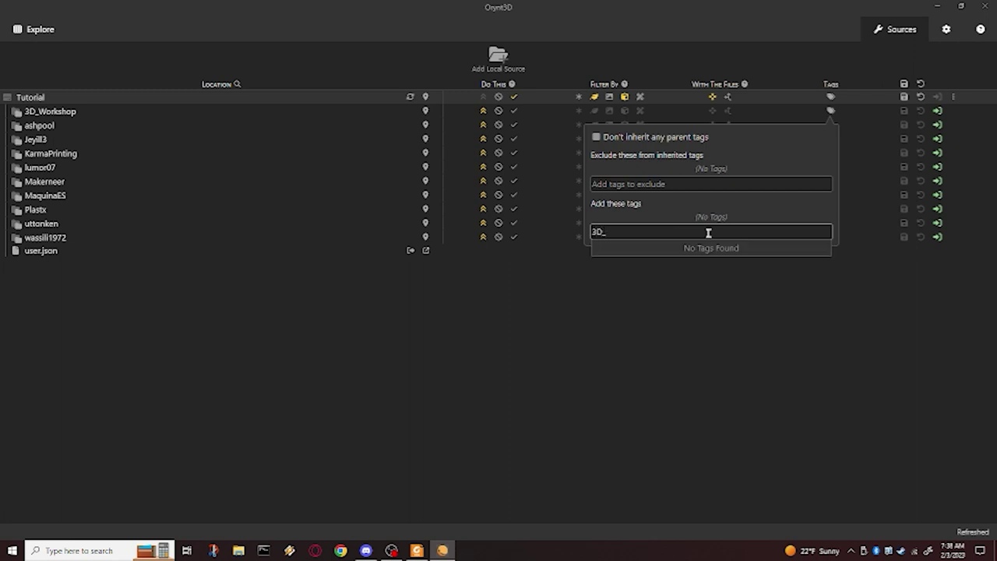
pyautogui.press('BackSpace')
pyautogui.press('BackSpace')
pyautogui.press('BackSpace')
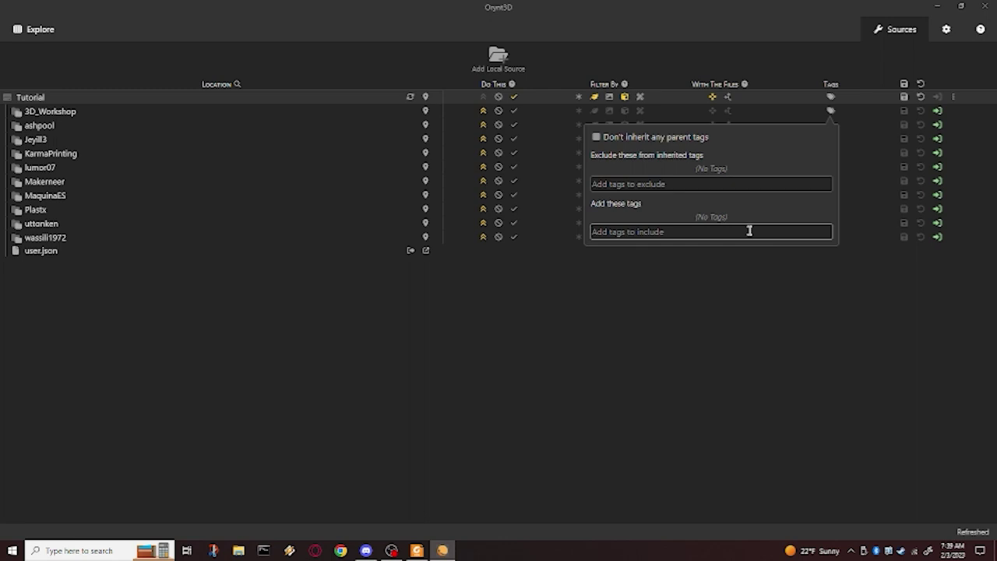
pyautogui.write('3d_')
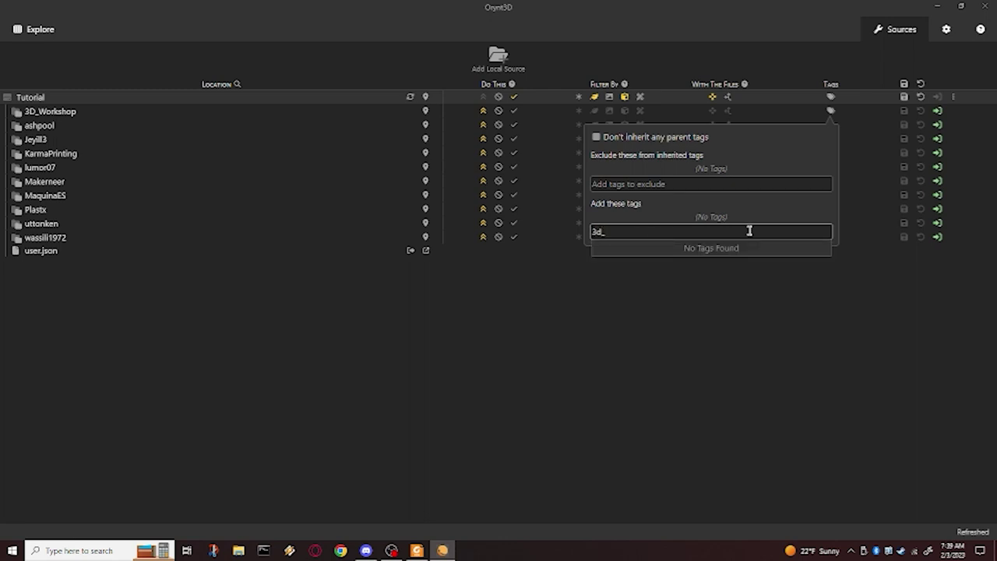
pyautogui.press('BackSpace')
pyautogui.press('BackSpace')
pyautogui.write('D_Workshop')
pyautogui.press('Return')
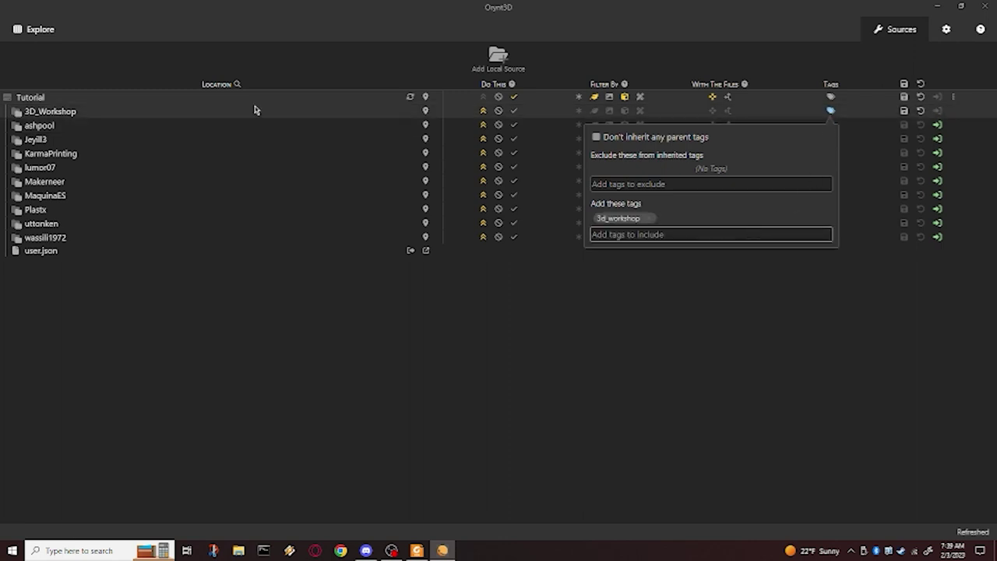
pyautogui.click(578, 456)
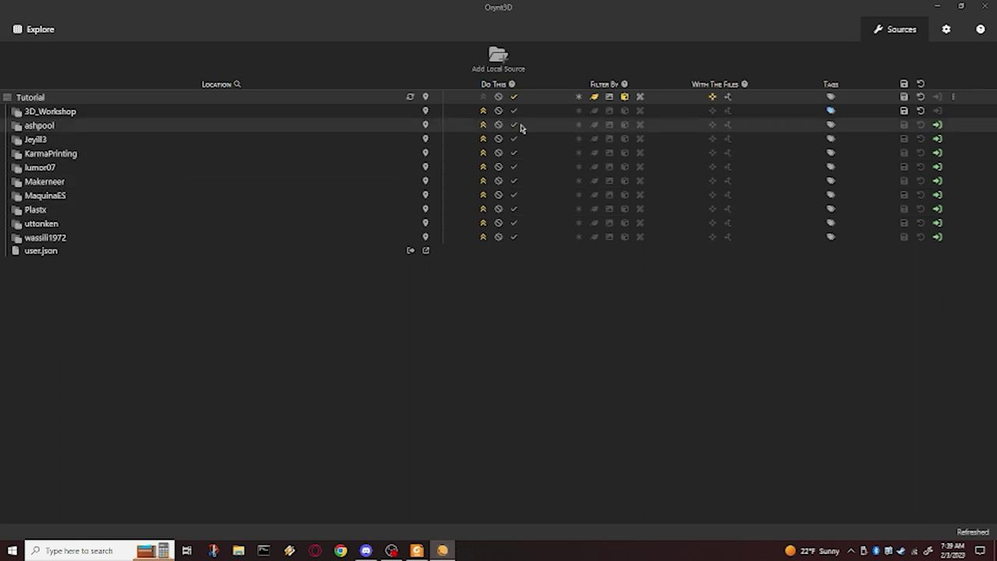
# Add ashpool as an included tag for the ashpool folder and close its tag settings.
pyautogui.click(831, 125)
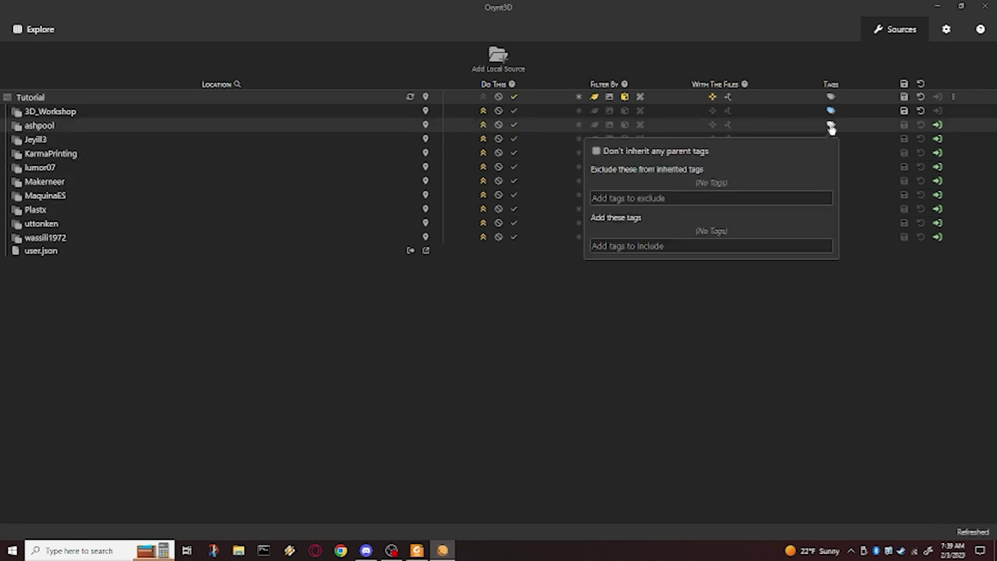
pyautogui.click(751, 245)
pyautogui.write('ashpool')
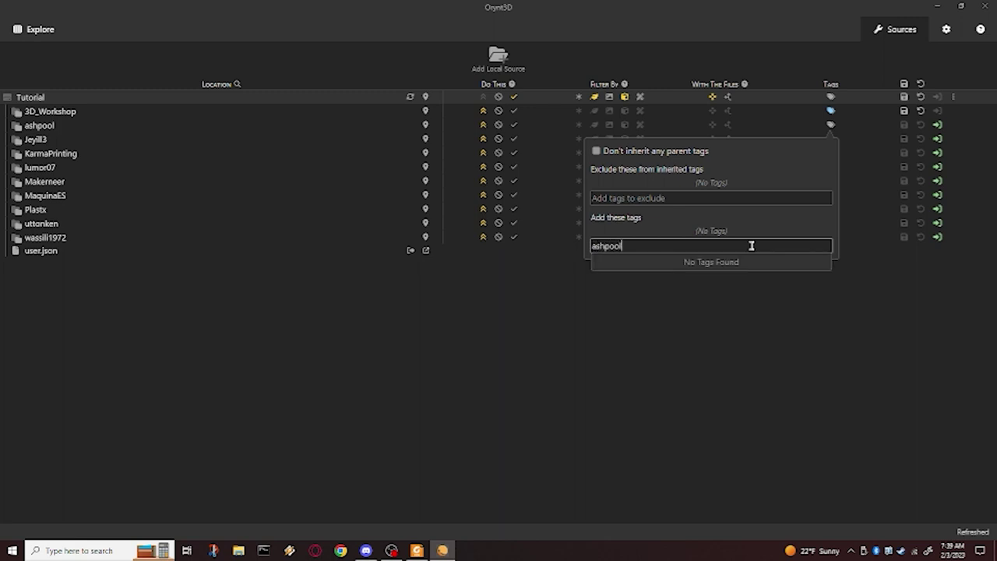
pyautogui.press('Return')
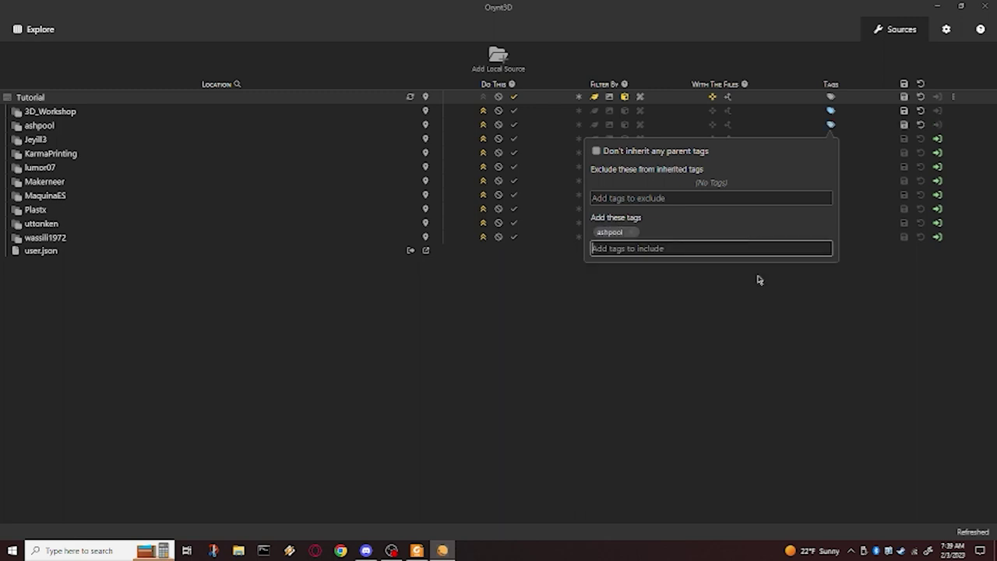
pyautogui.click(788, 345)
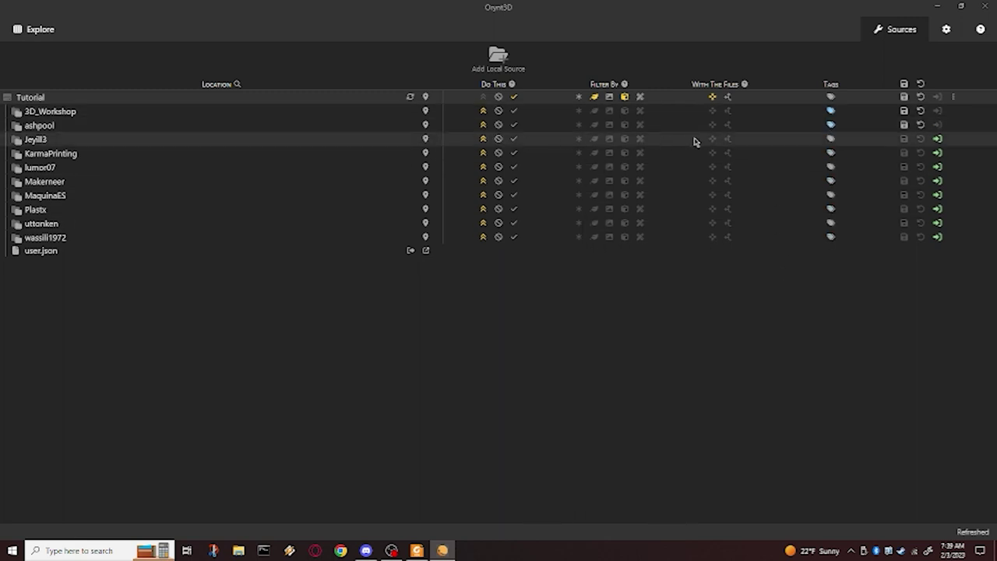
# Add jeyill3 as an included tag for the Jeyill3 folder and close its tag settings.
pyautogui.click(830, 139)
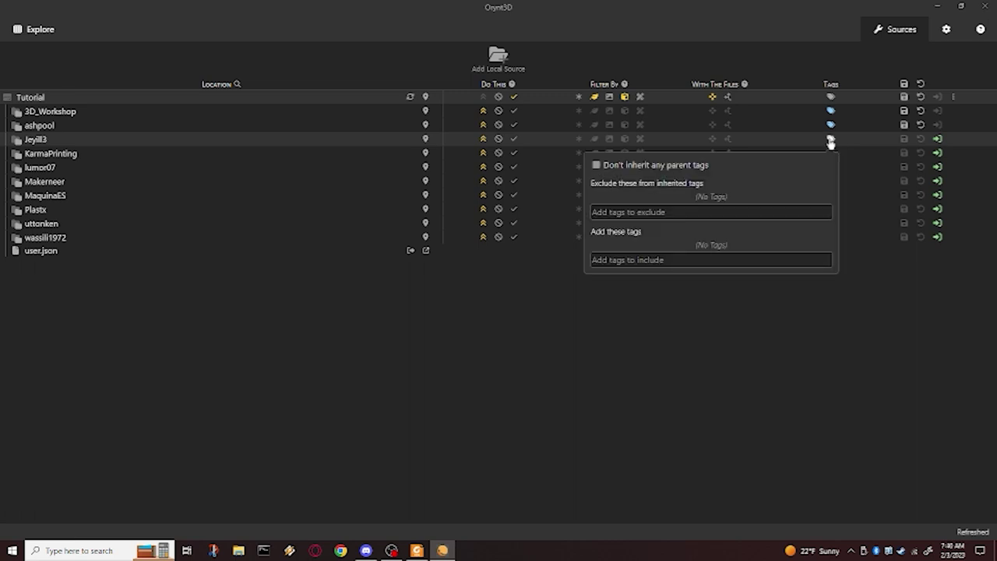
pyautogui.click(747, 257)
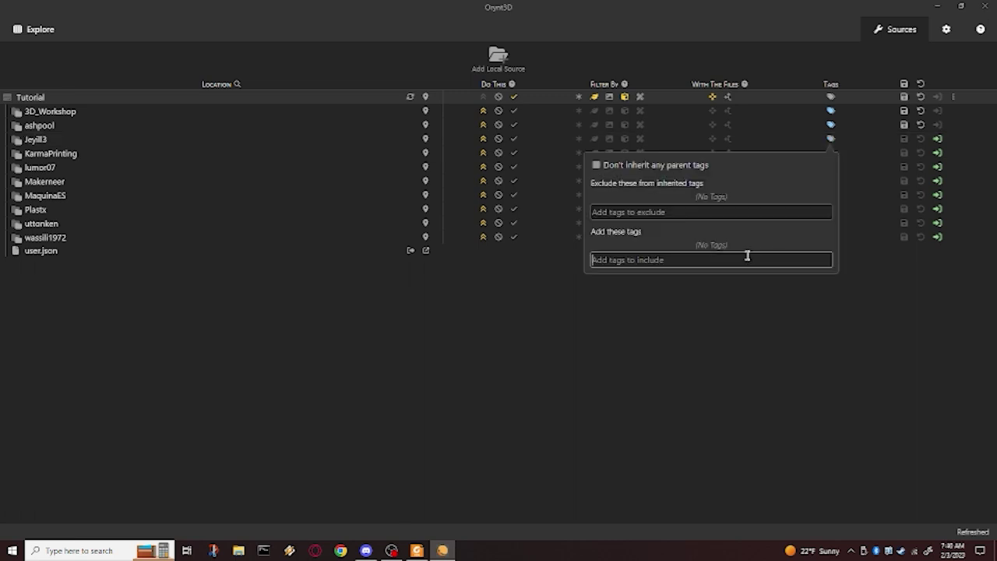
pyautogui.write('jeyill3')
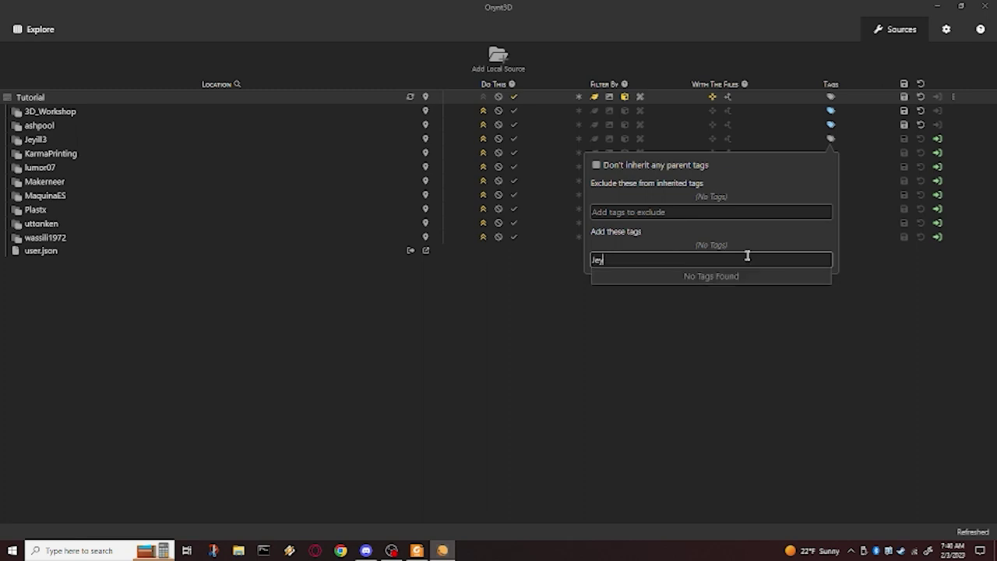
pyautogui.press('Return')
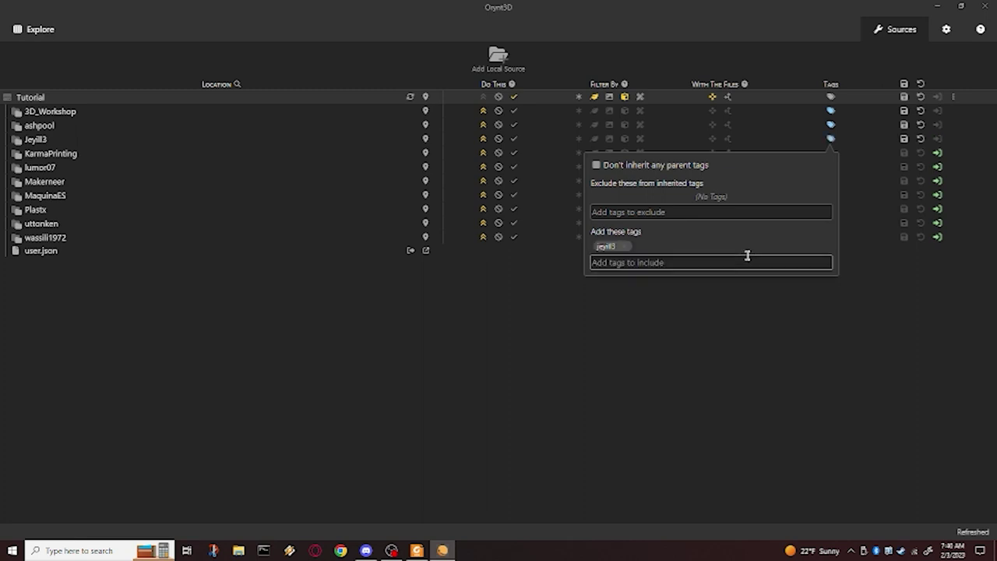
pyautogui.click(752, 308)
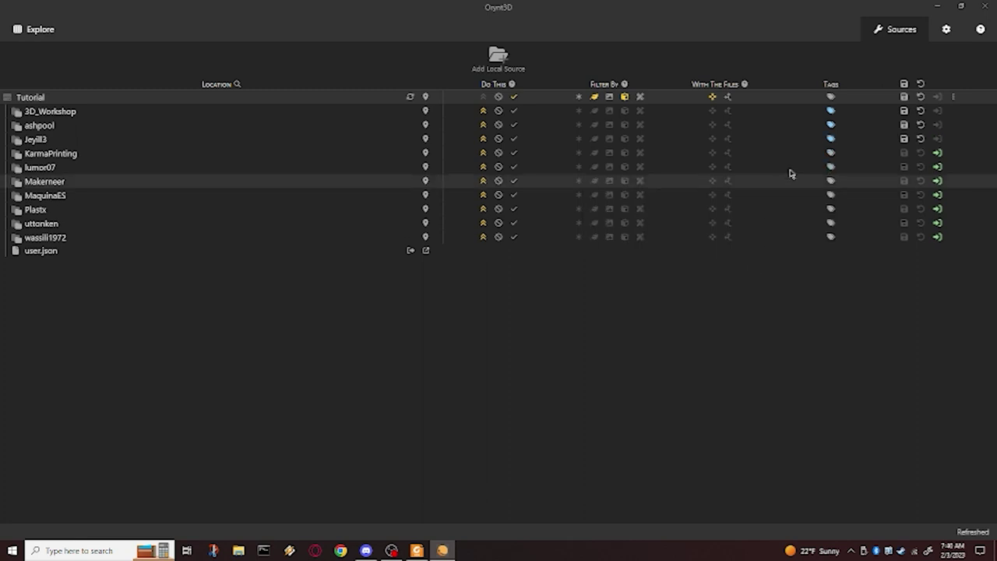
# Add karmaprinting as an included tag for the KarmaPrinting folder and close its tag settings.
pyautogui.click(830, 154)
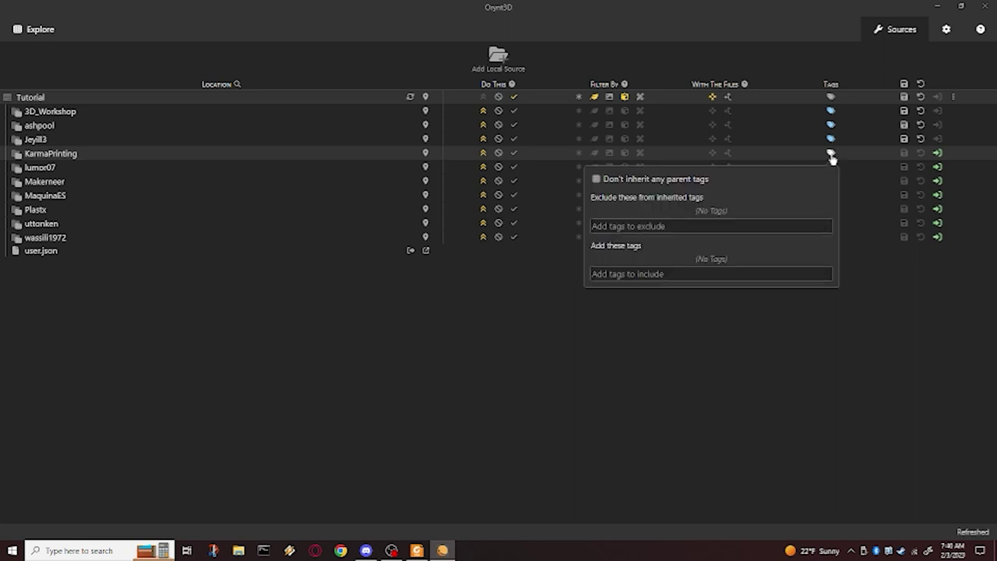
pyautogui.click(734, 273)
pyautogui.write('k')
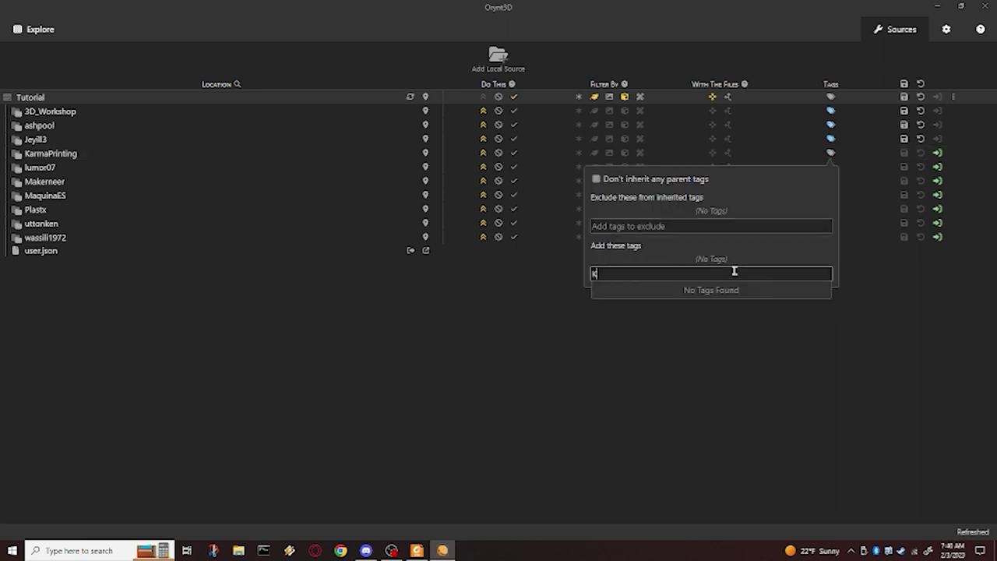
pyautogui.write('armaprinting')
pyautogui.press('Return')
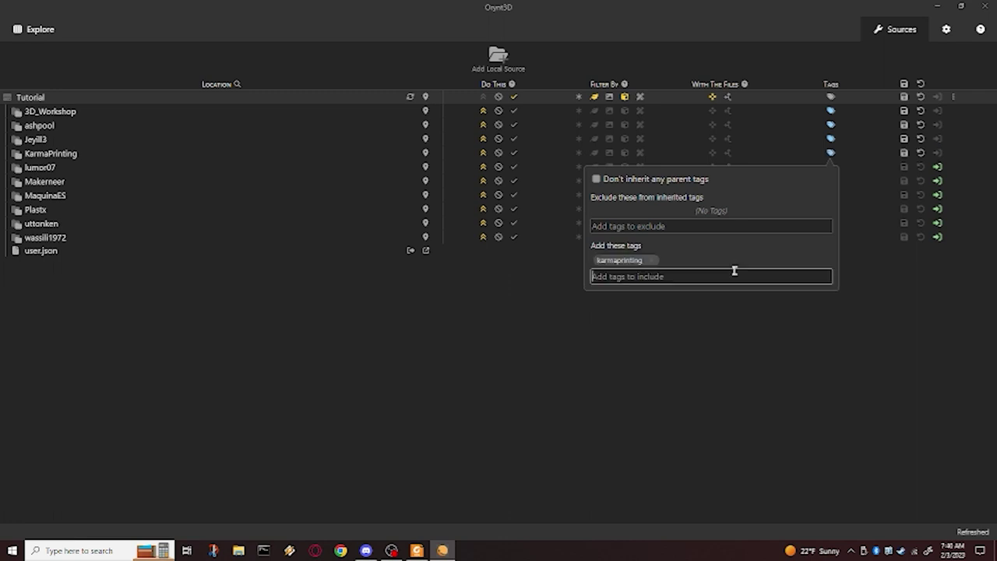
pyautogui.click(772, 327)
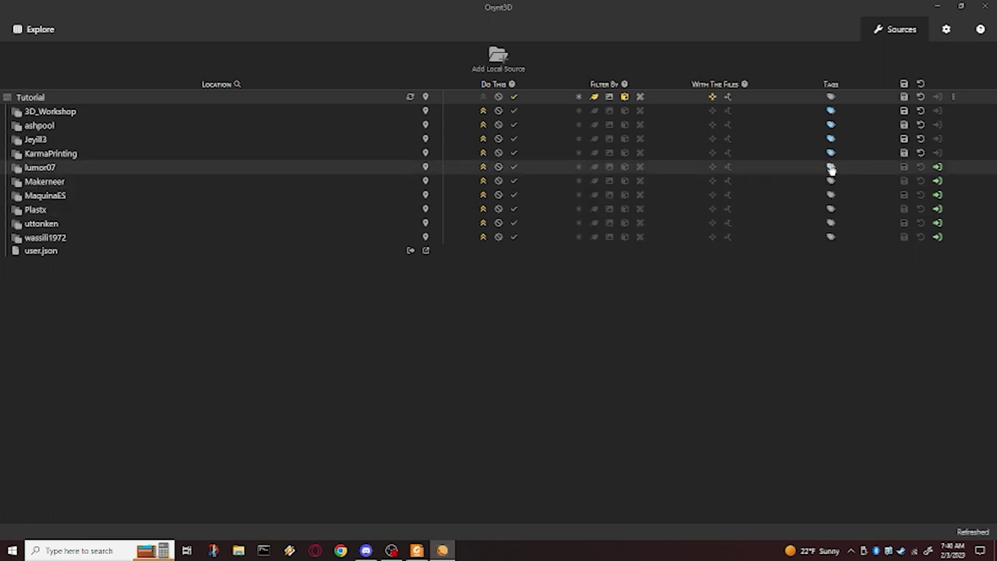
# Add lumor07 as an included tag for the lumor07 folder and close its tag settings.
pyautogui.click(831, 167)
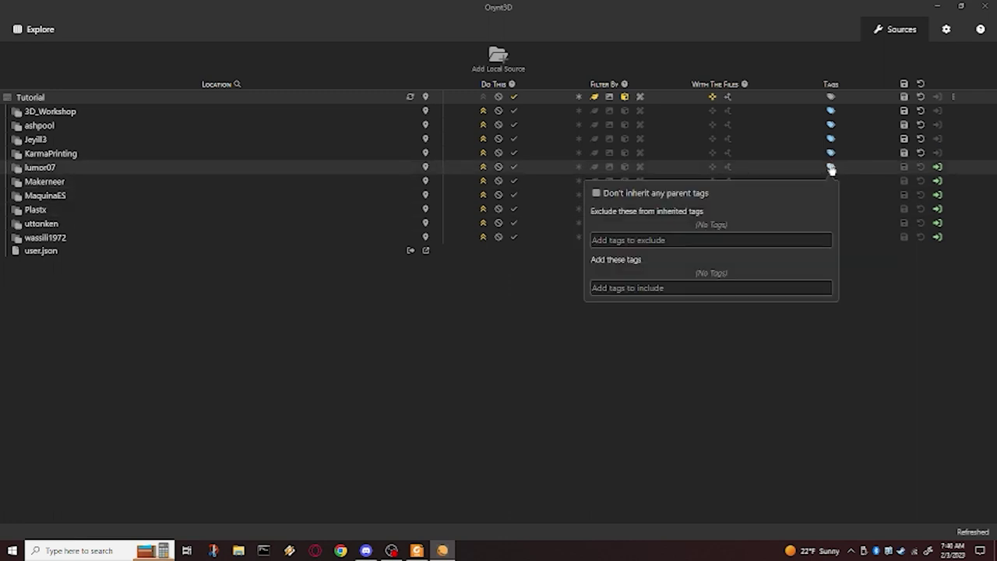
pyautogui.click(754, 288)
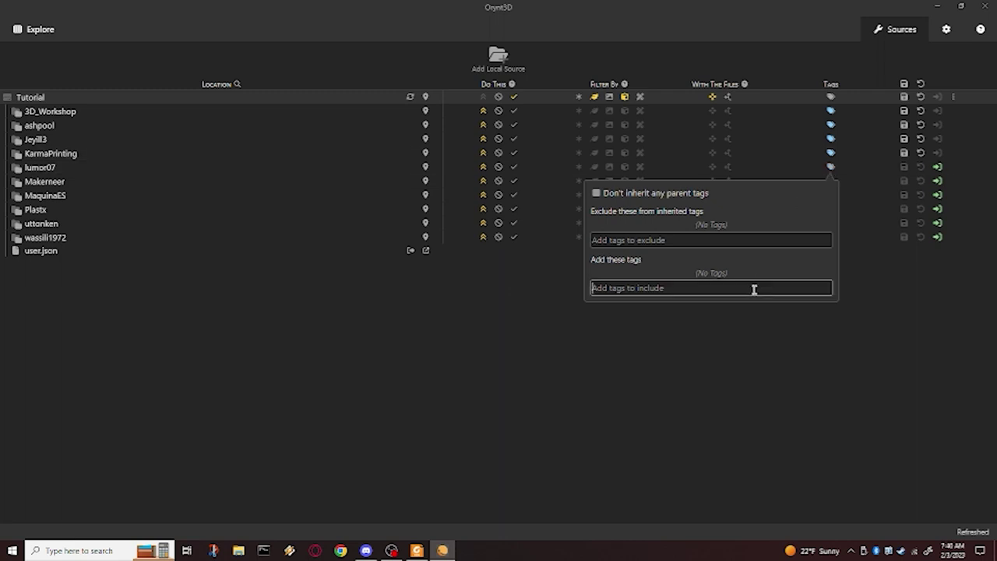
pyautogui.write('lumor07')
pyautogui.press('Return')
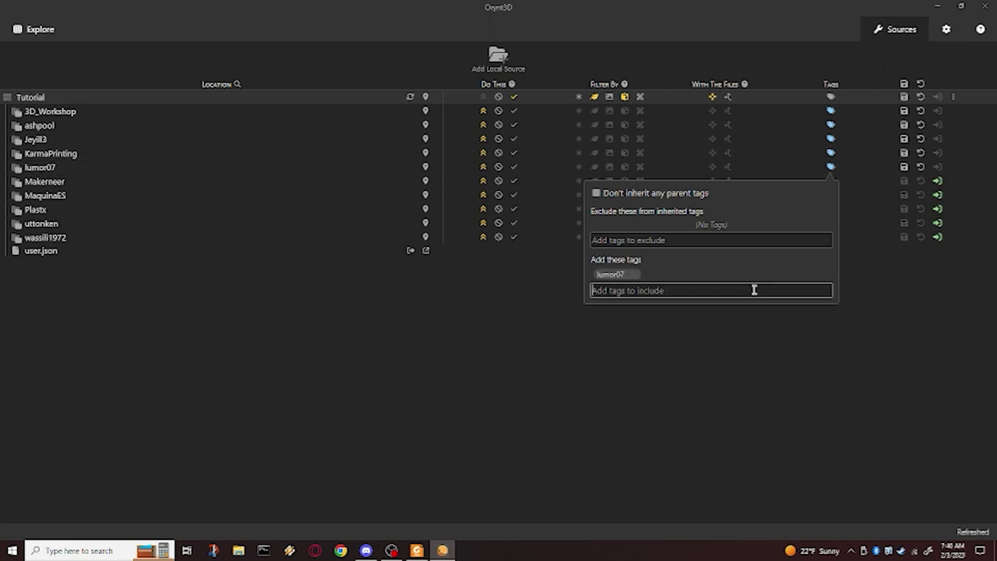
pyautogui.click(822, 338)
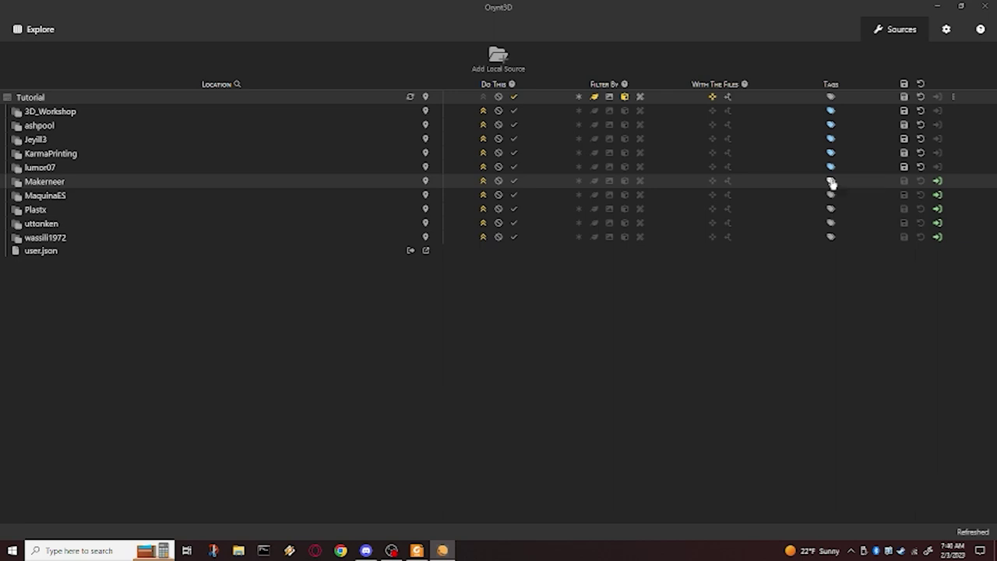
# Add makerneer as an included tag for the Makerneer folder and close its tag settings.
pyautogui.click(830, 182)
pyautogui.click(685, 302)
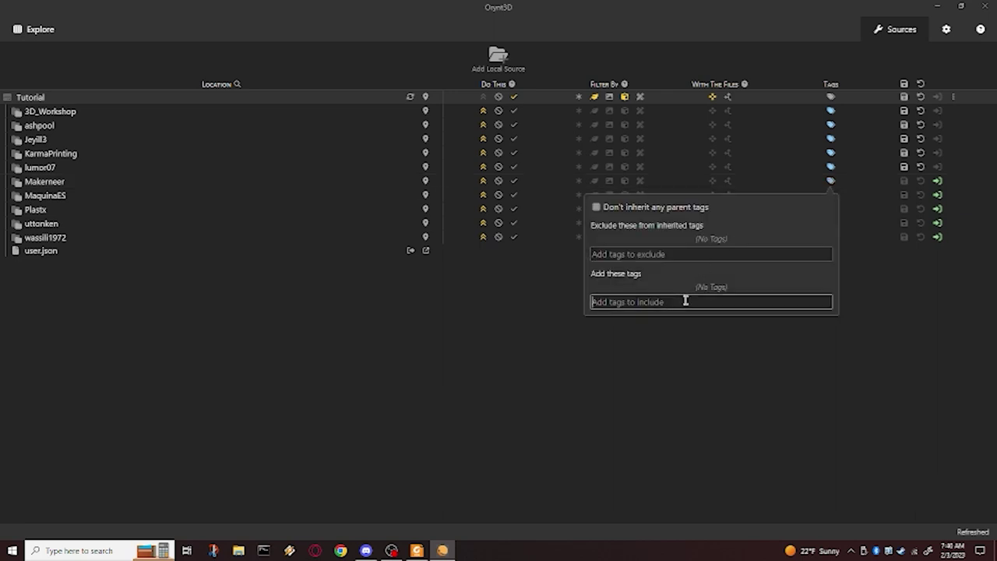
pyautogui.write('Mekernee')
pyautogui.press('BackSpace')
pyautogui.press('BackSpace')
pyautogui.press('BackSpace')
pyautogui.press('BackSpace')
pyautogui.press('BackSpace')
pyautogui.press('BackSpace')
pyautogui.press('BackSpace')
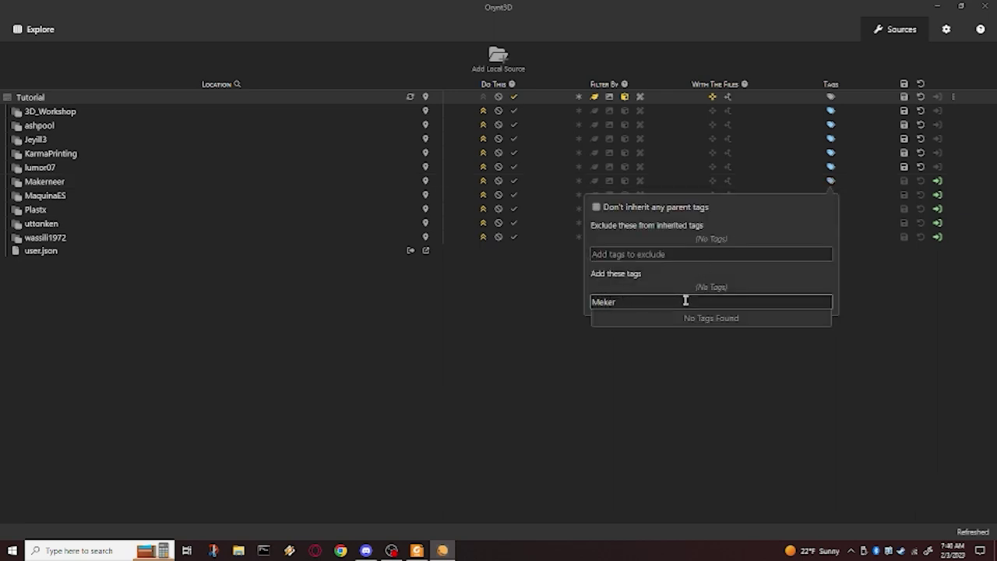
pyautogui.write('akerneer')
pyautogui.press('Return')
pyautogui.click(709, 406)
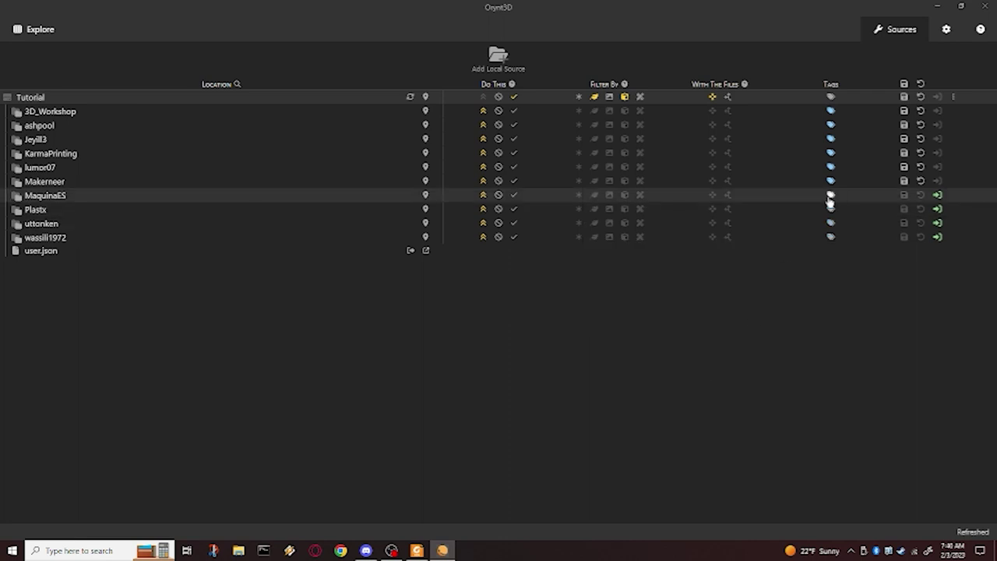
# Add maquinaes as an included tag for the MaquinaES folder and close its tag settings.
pyautogui.click(830, 194)
pyautogui.click(724, 320)
pyautogui.write('M')
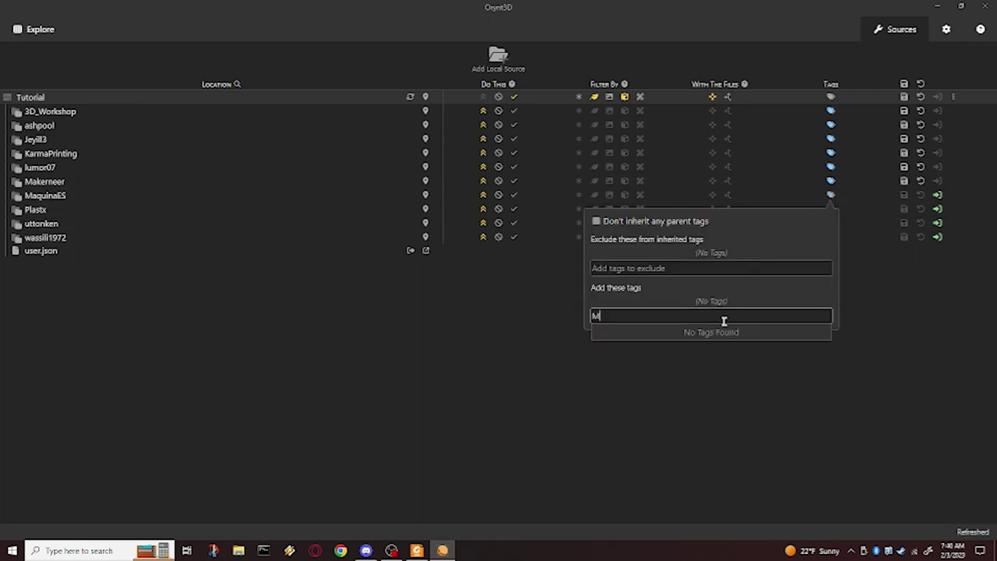
pyautogui.write('aquinaES')
pyautogui.press('Return')
pyautogui.click(773, 439)
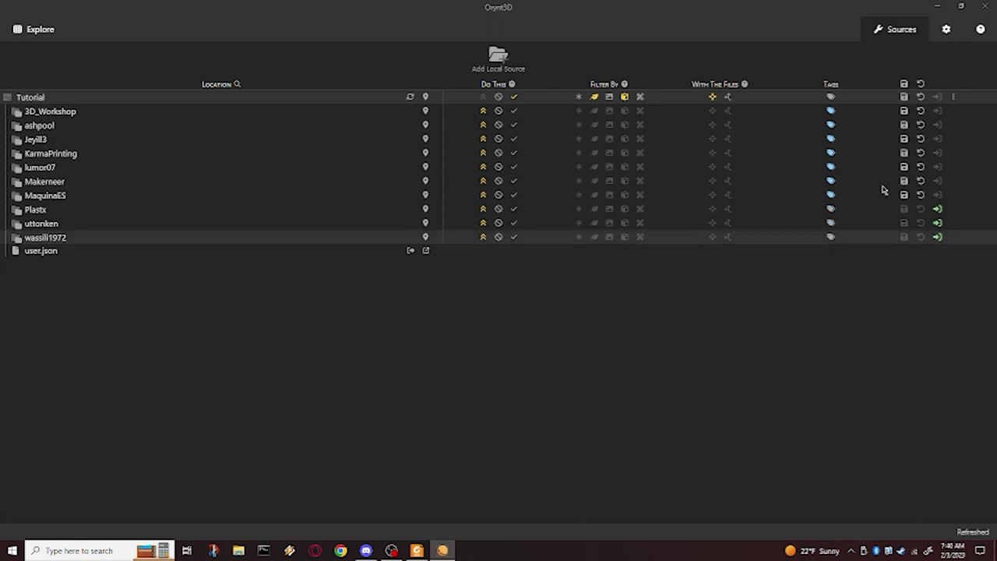
# Add plastx as an included tag for the Plastx folder and close its tag settings.
pyautogui.click(831, 210)
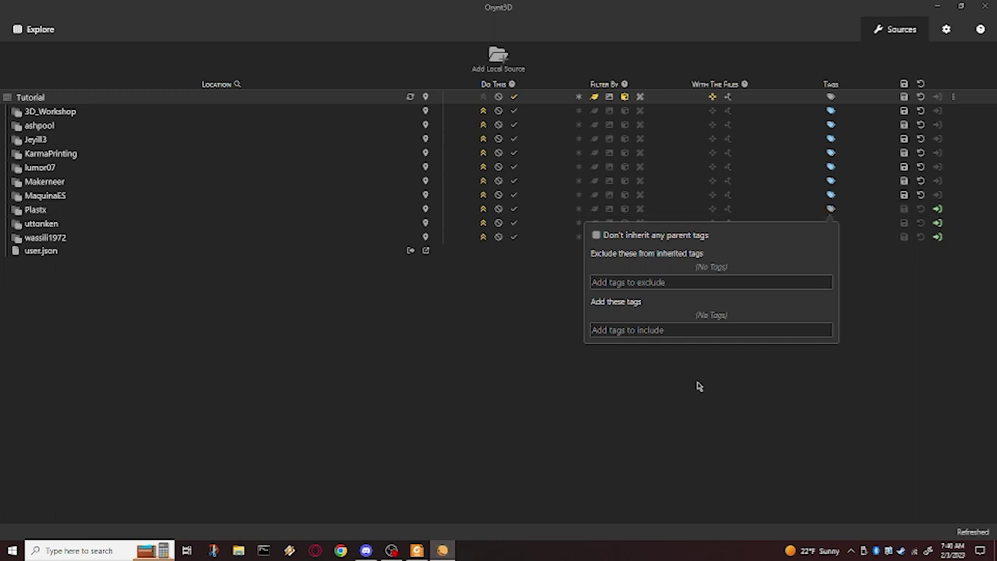
pyautogui.click(700, 330)
pyautogui.write('Plastx')
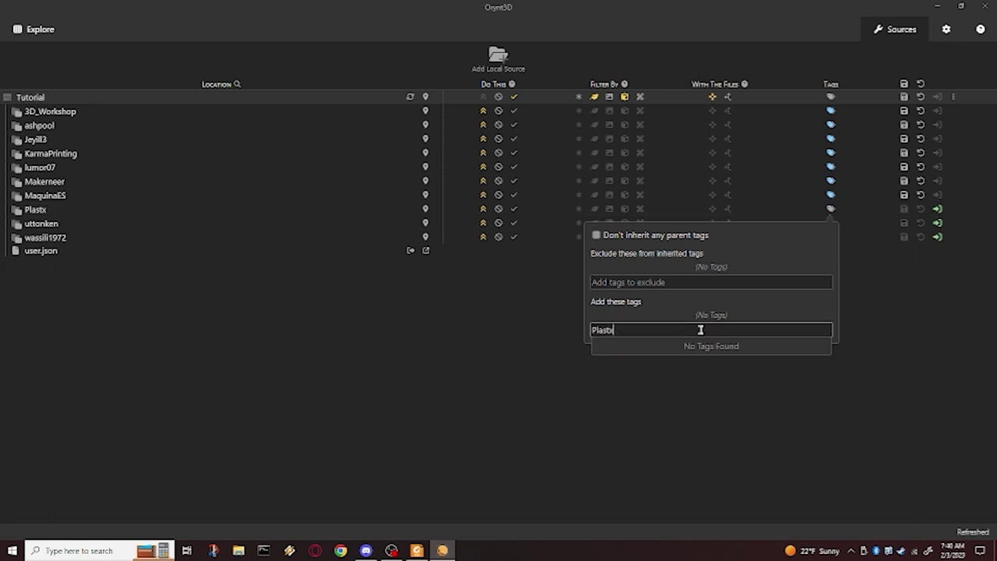
pyautogui.press('Return')
pyautogui.click(836, 254)
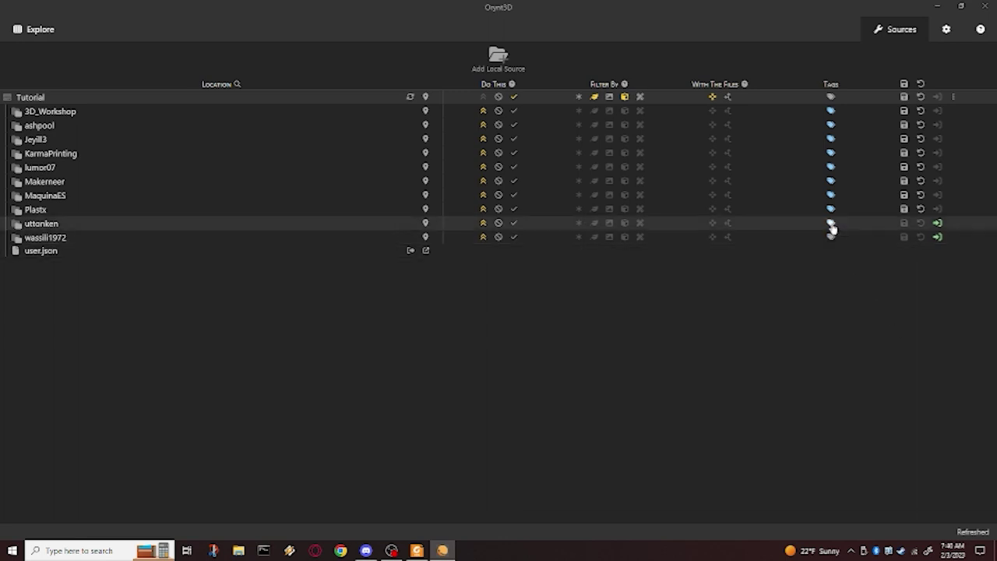
# Add uttonken as an included tag for the uttonken folder and close its tag settings.
pyautogui.click(831, 224)
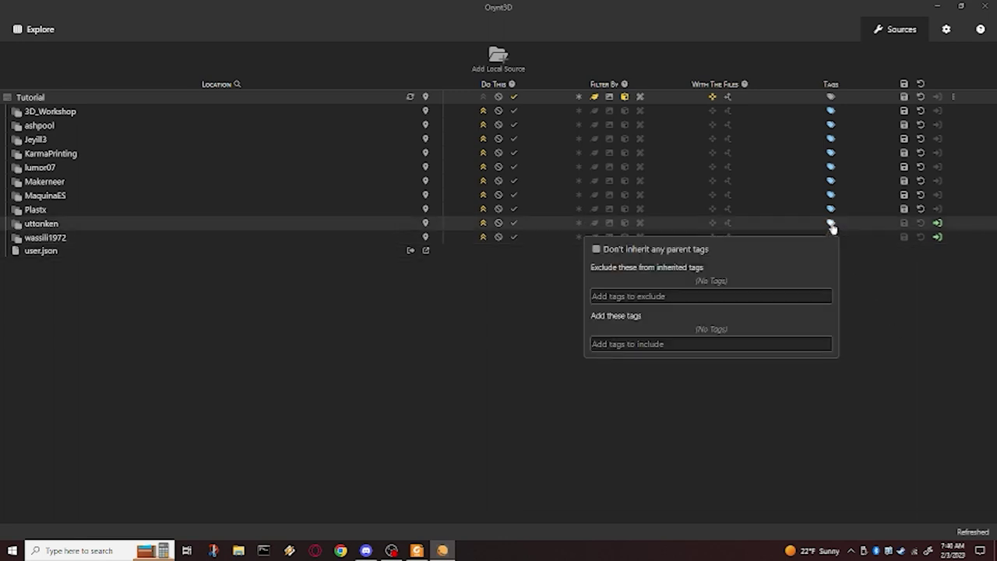
pyautogui.click(763, 342)
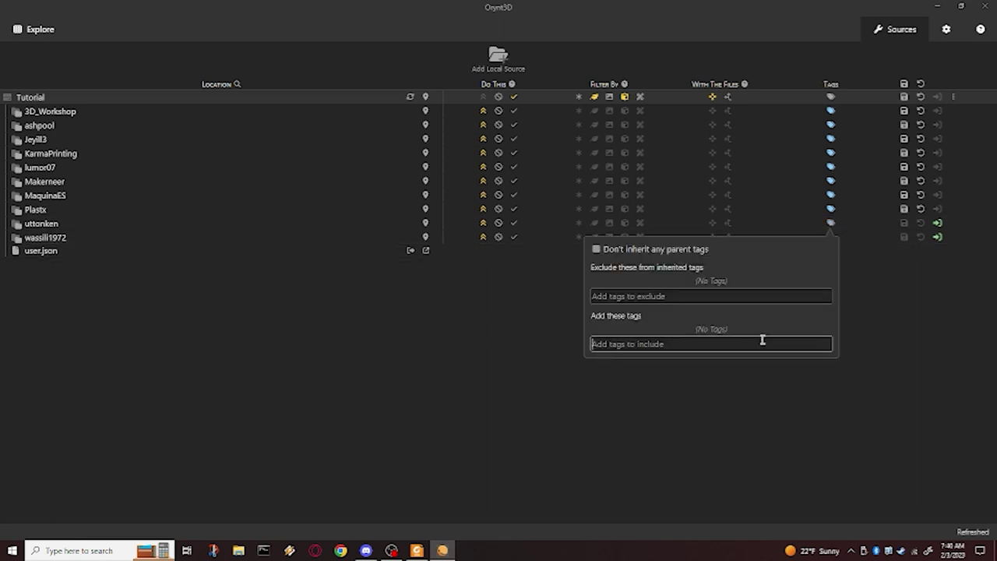
pyautogui.write('uttonken')
pyautogui.press('Return')
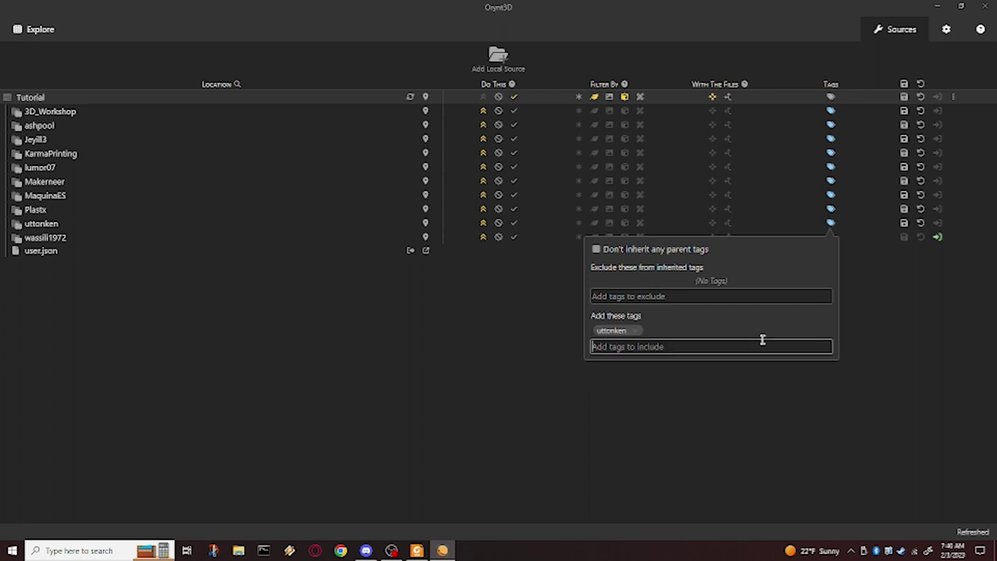
pyautogui.click(913, 348)
# Add wassili1972 as an included tag for the wassili1972 folder and close its tag settings.
pyautogui.click(831, 237)
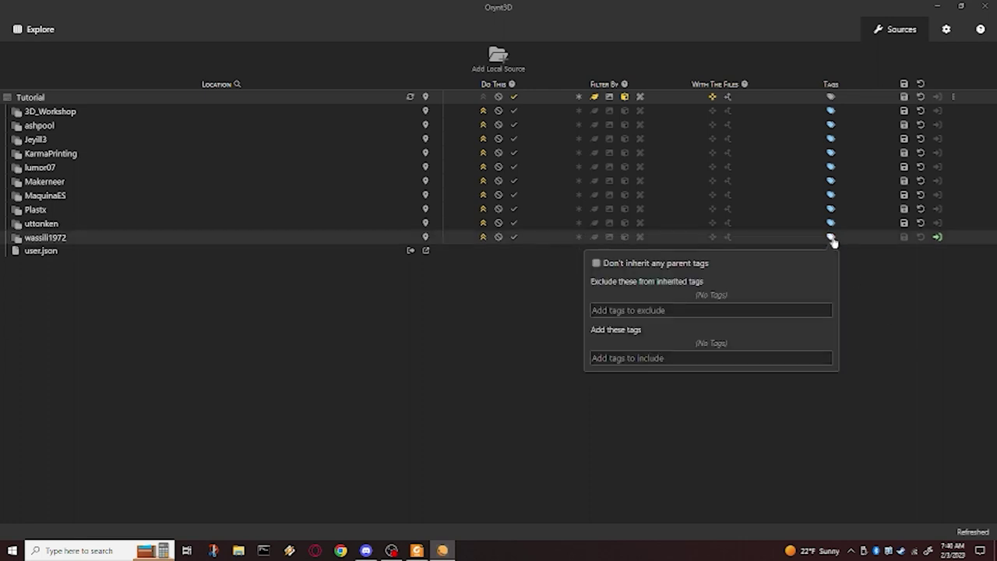
pyautogui.click(761, 352)
pyautogui.write('was')
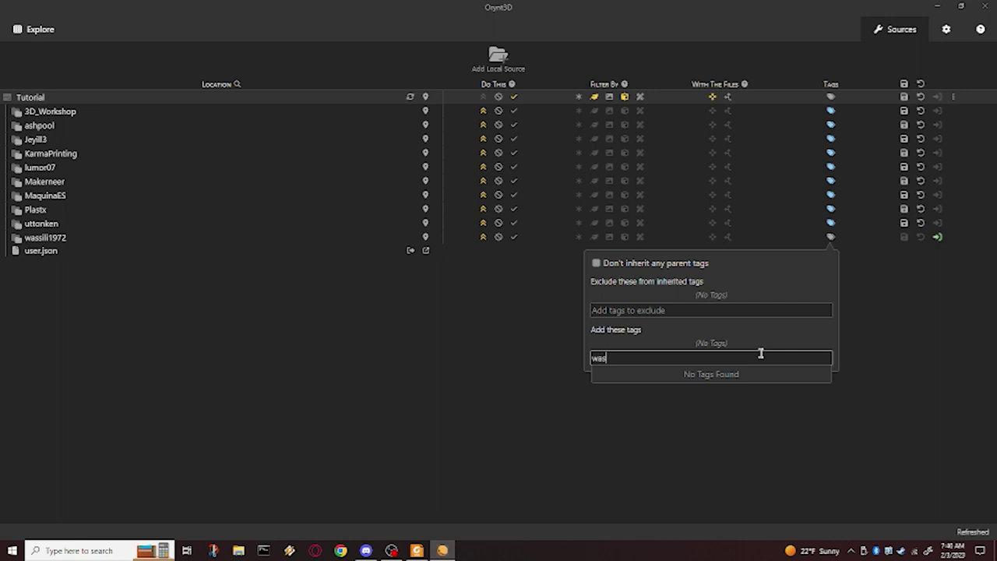
pyautogui.write('sill1972')
pyautogui.press('Return')
pyautogui.click(755, 436)
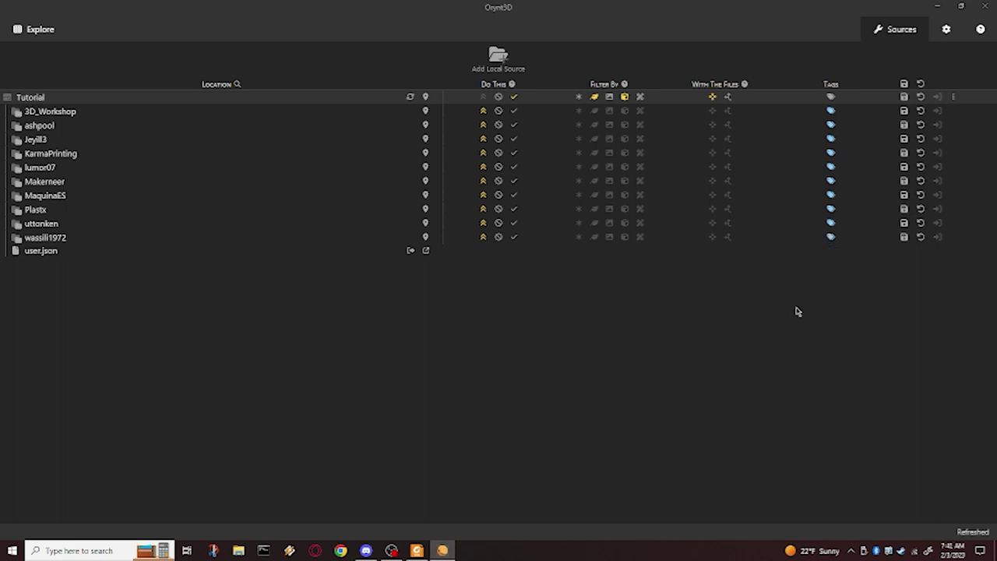
# Review how the included tags are written for the Plastx and MaquinaES folders.
pyautogui.click(830, 210)
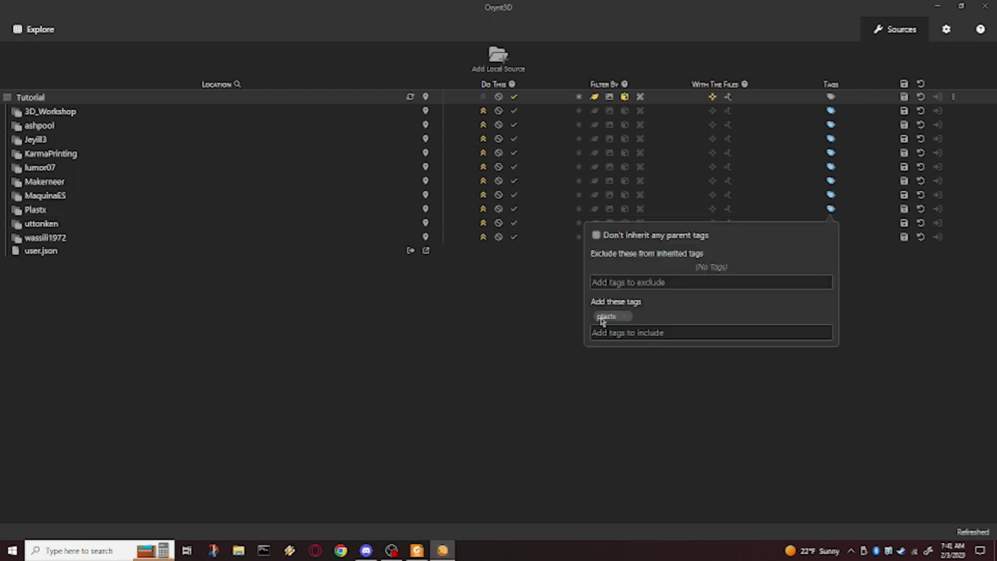
pyautogui.click(830, 203)
pyautogui.click(830, 204)
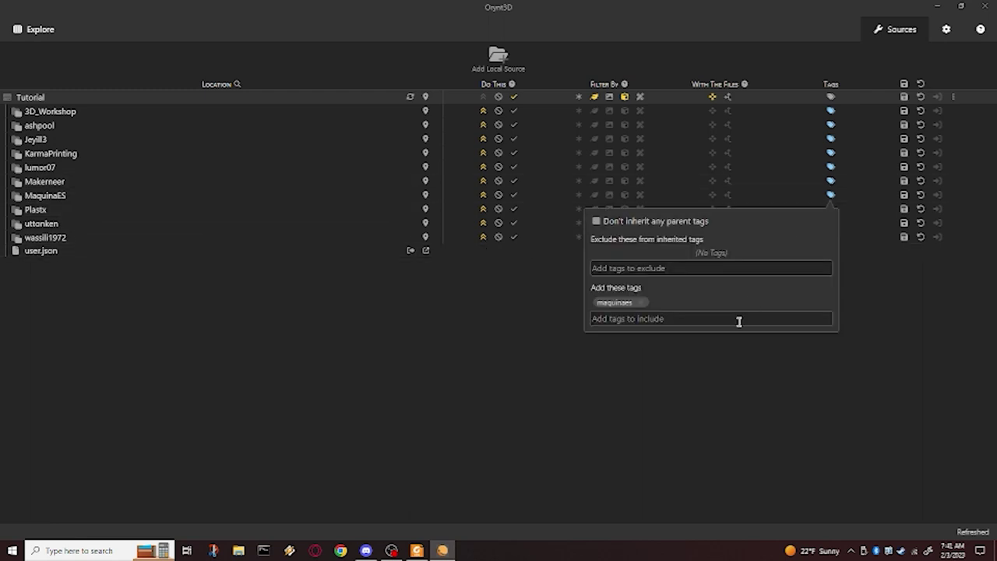
pyautogui.click(723, 359)
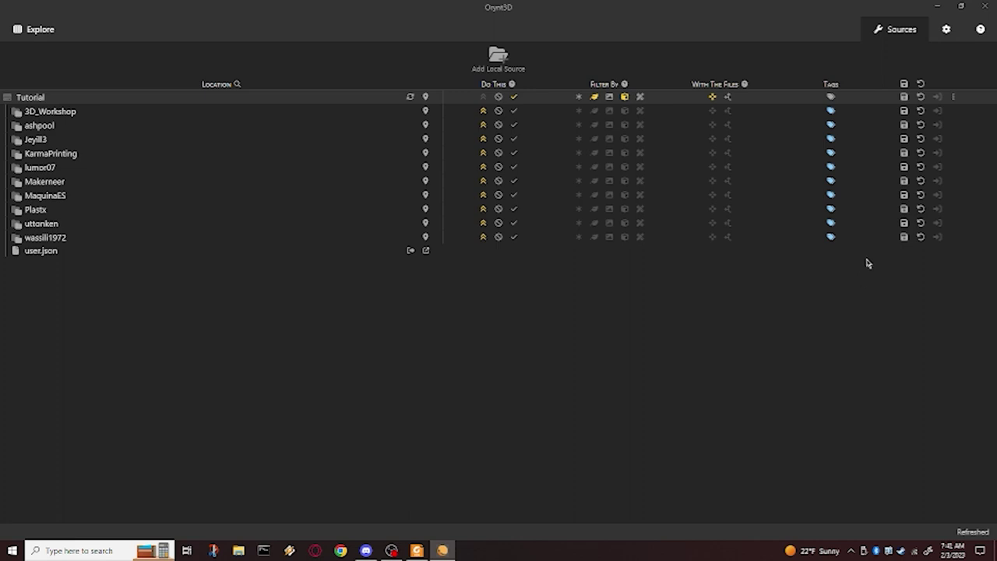
# Save the wassili1972 folder's tag changes individually, and save all remaining changes for the Tutorial source and its folders.
pyautogui.click(901, 238)
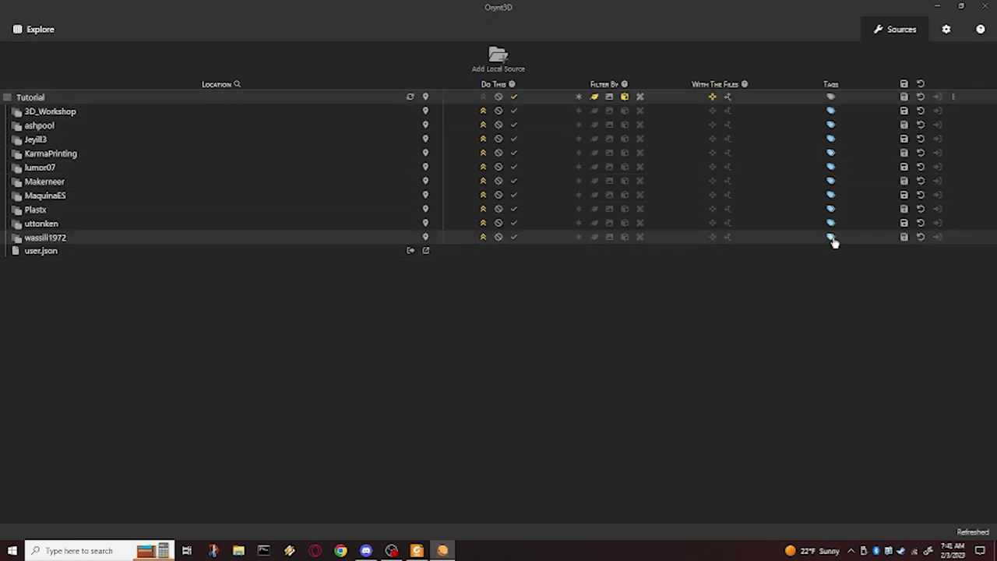
pyautogui.click(904, 239)
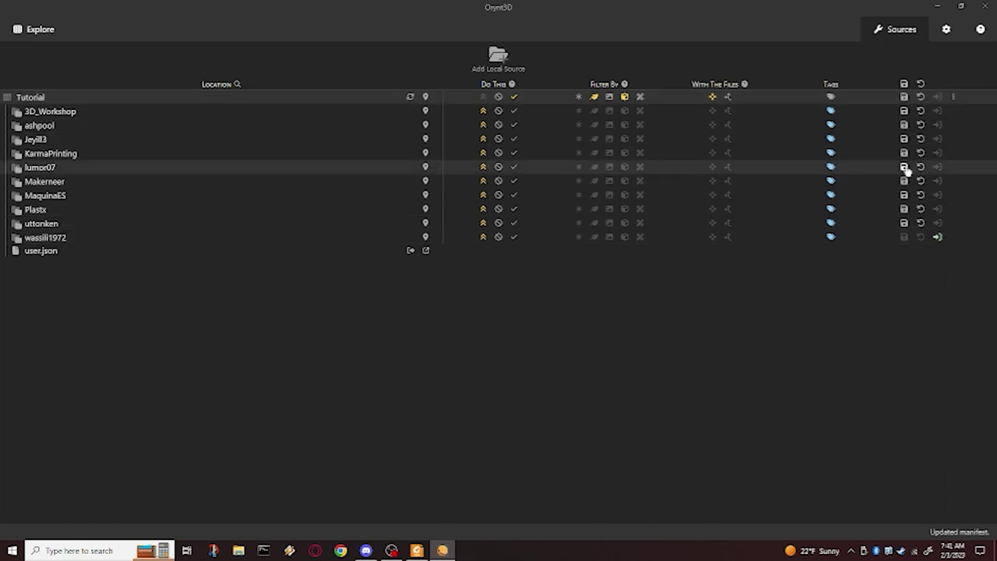
pyautogui.click(904, 84)
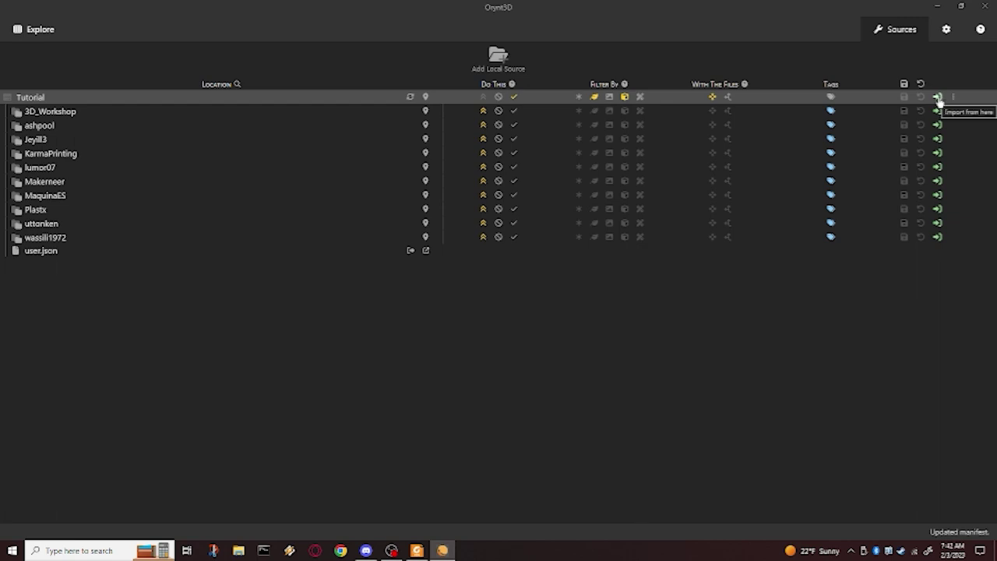
# Collapse the Tutorial source's folder list, check its additional options, and import the models from it.
pyautogui.click(6, 97)
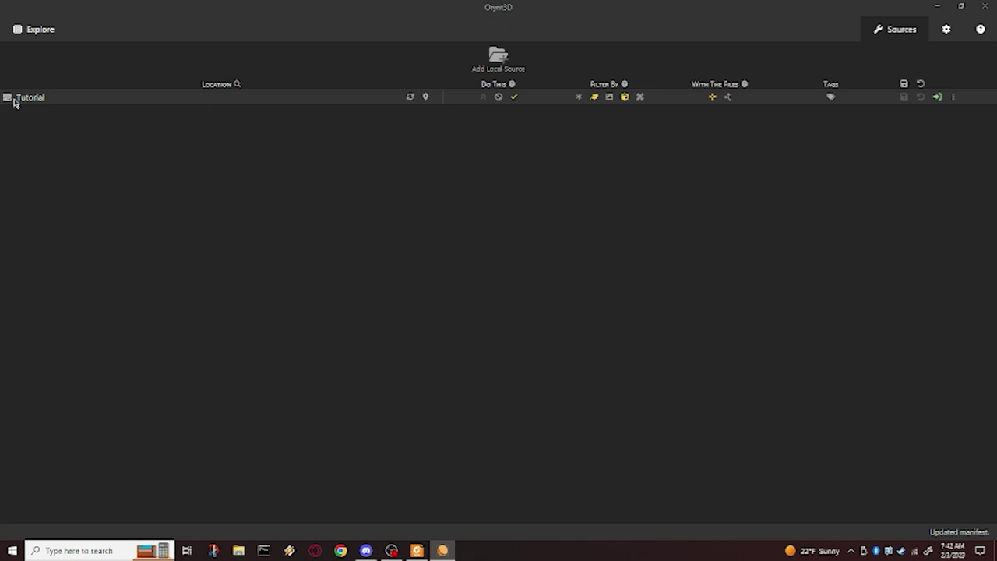
pyautogui.click(952, 99)
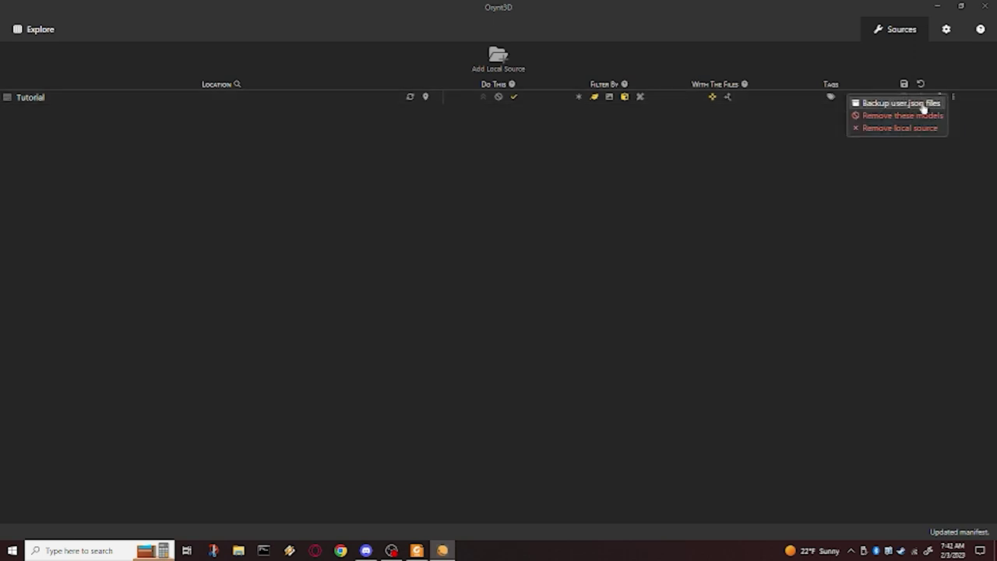
pyautogui.click(953, 188)
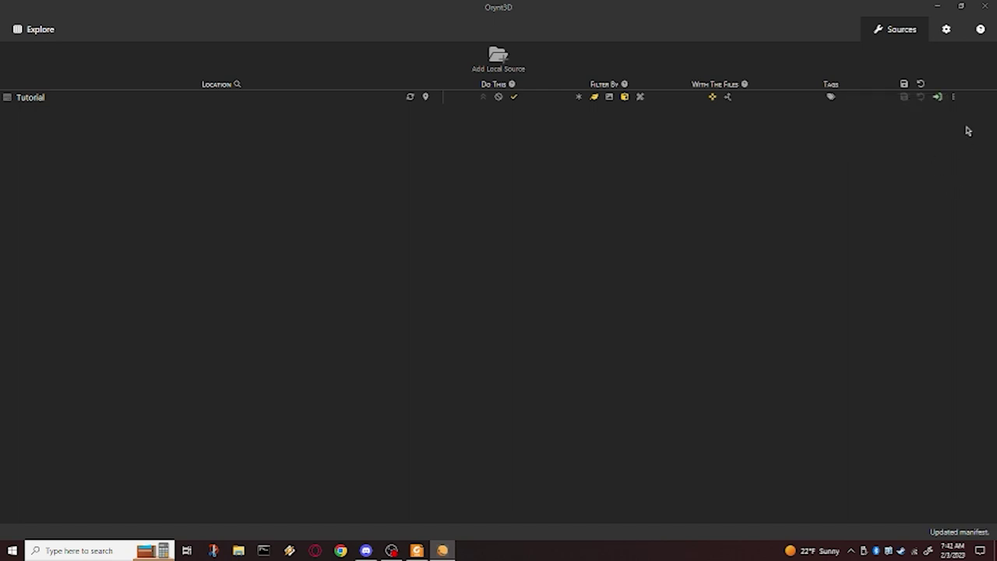
pyautogui.click(938, 98)
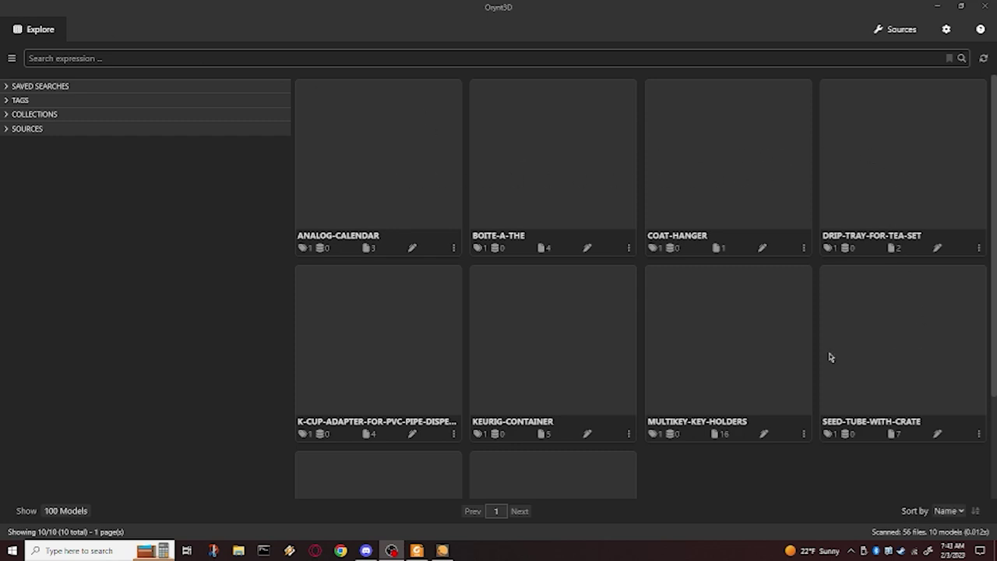
# Look through the imported models and check the tags, collections and available actions of analog-calendar.
pyautogui.scroll(-2, 422, 323)
pyautogui.scroll(2, 420, 256)
pyautogui.scroll(-2, 387, 318)
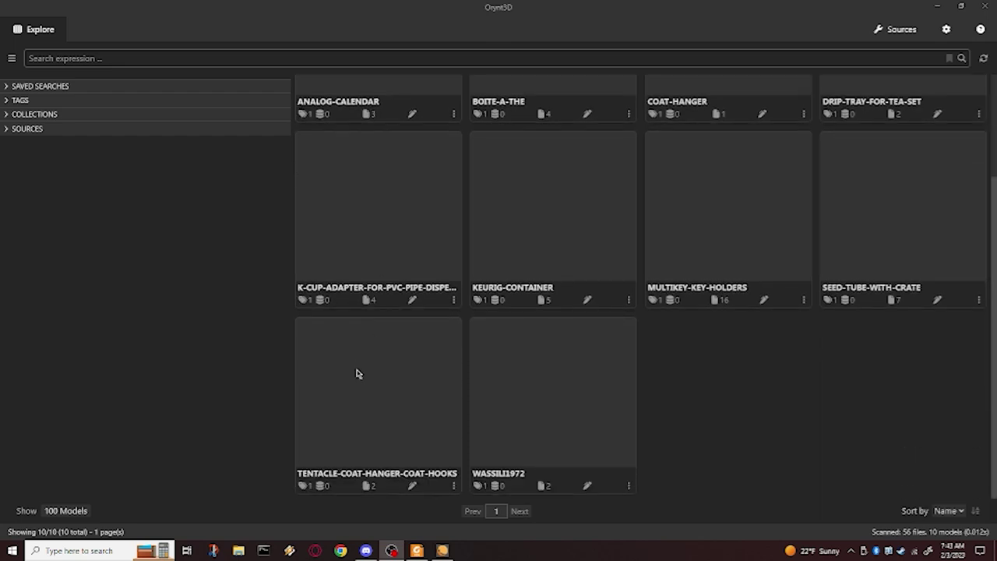
pyautogui.scroll(2, 856, 253)
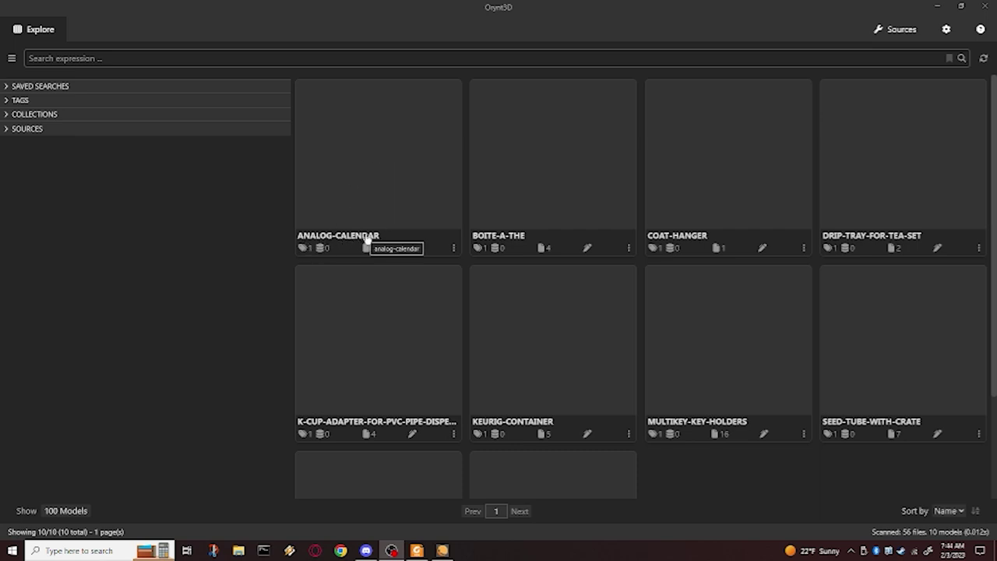
pyautogui.click(318, 249)
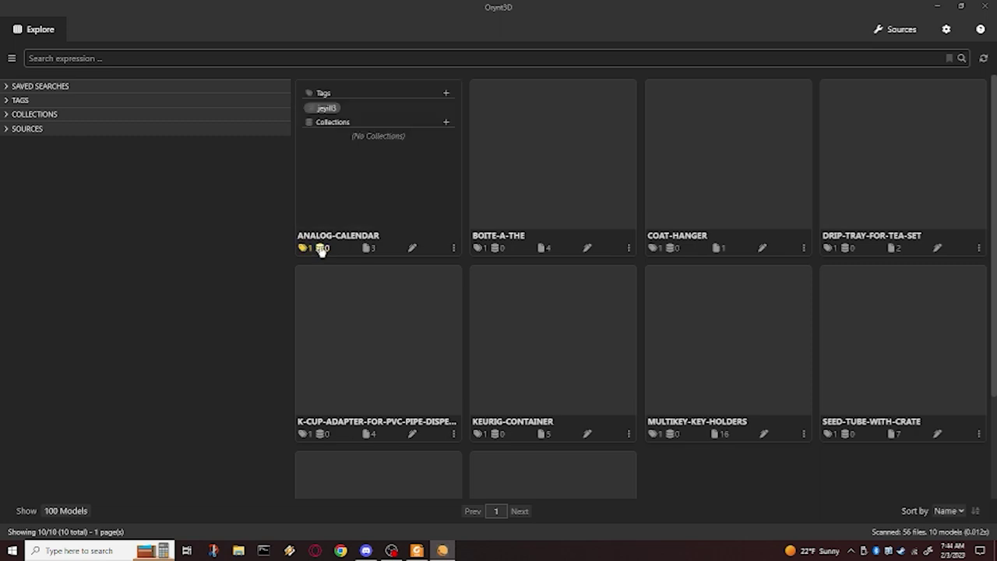
pyautogui.click(452, 248)
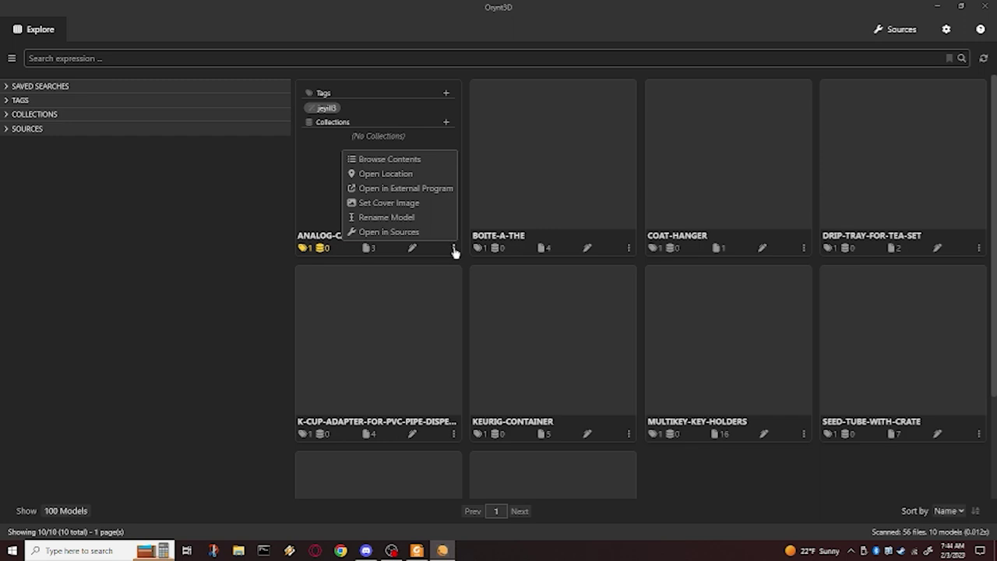
pyautogui.click(324, 174)
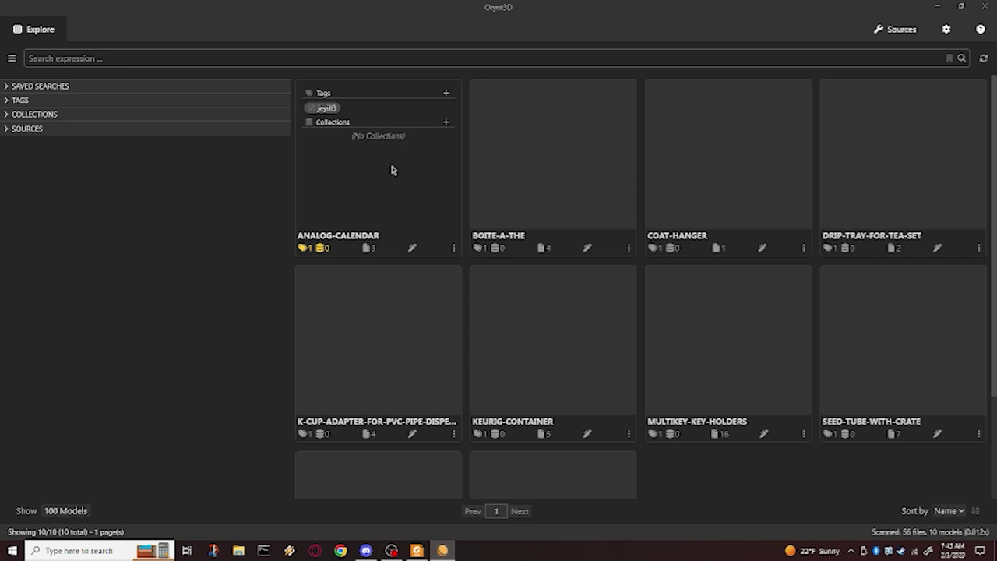
# Preview 1Color_Full_Plate.stl of analog-calendar, rotate it to an angled view from above, and capture that view as the model's preview image.
pyautogui.click(366, 249)
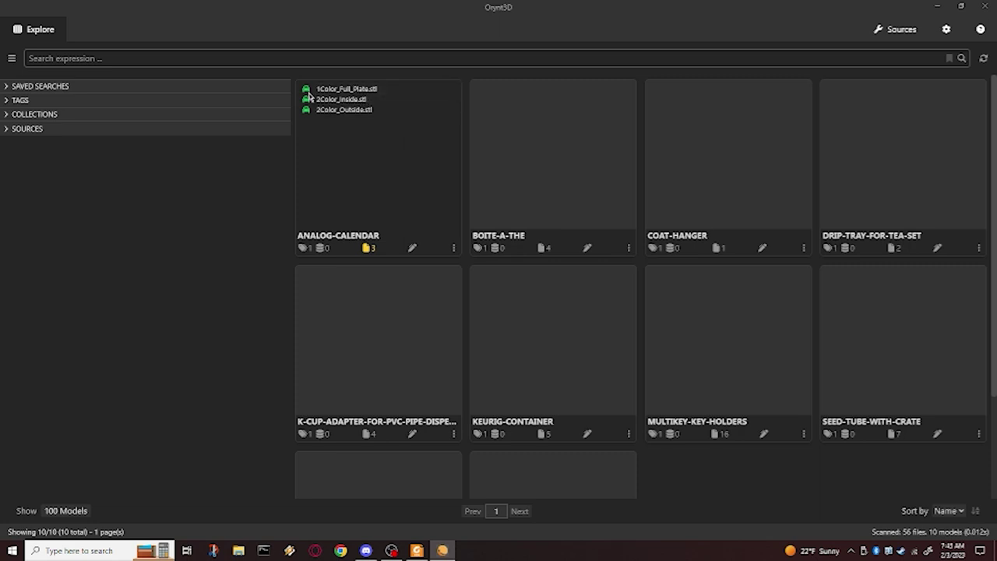
pyautogui.click(364, 90)
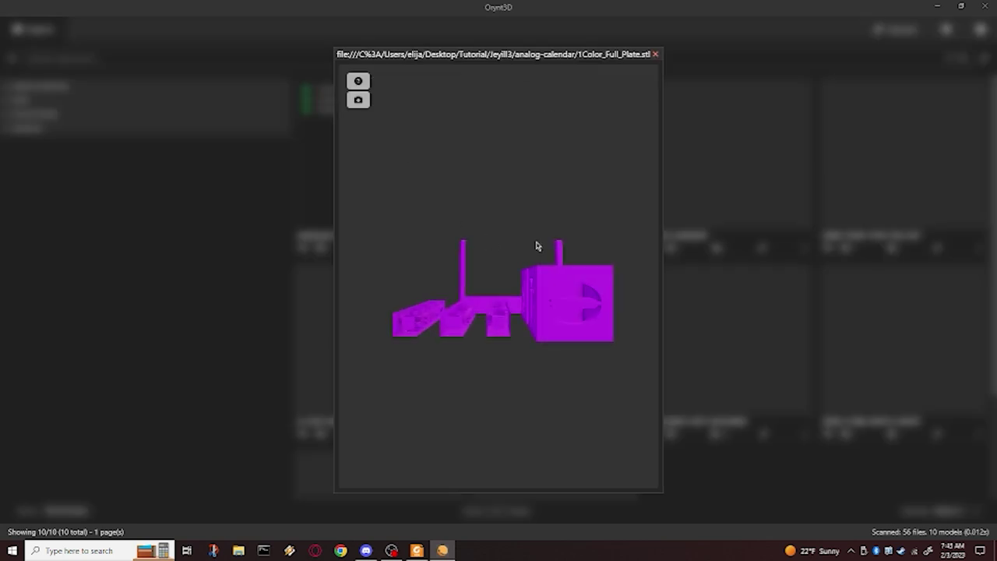
pyautogui.moveTo(536, 246); pyautogui.dragTo(542, 176)
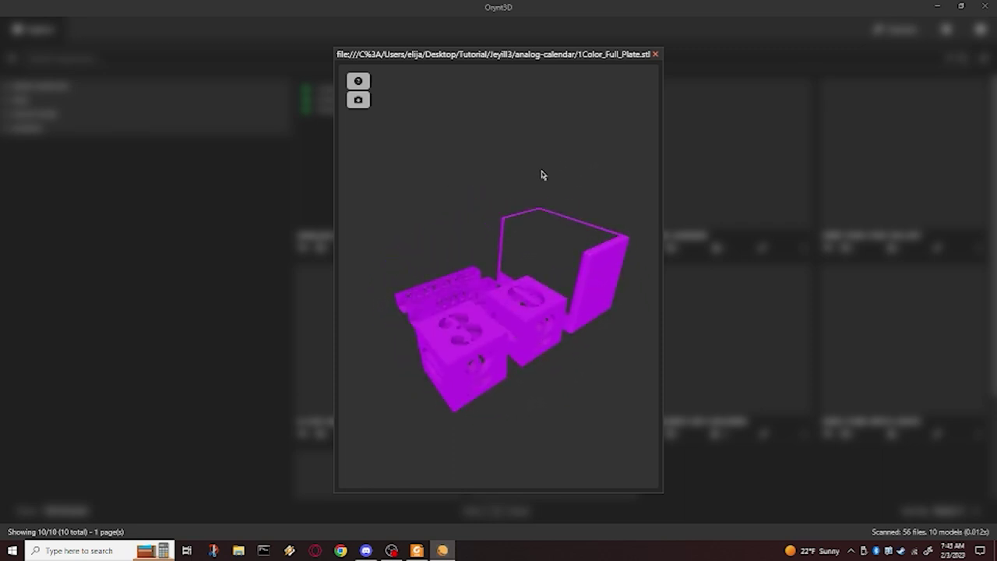
pyautogui.click(358, 101)
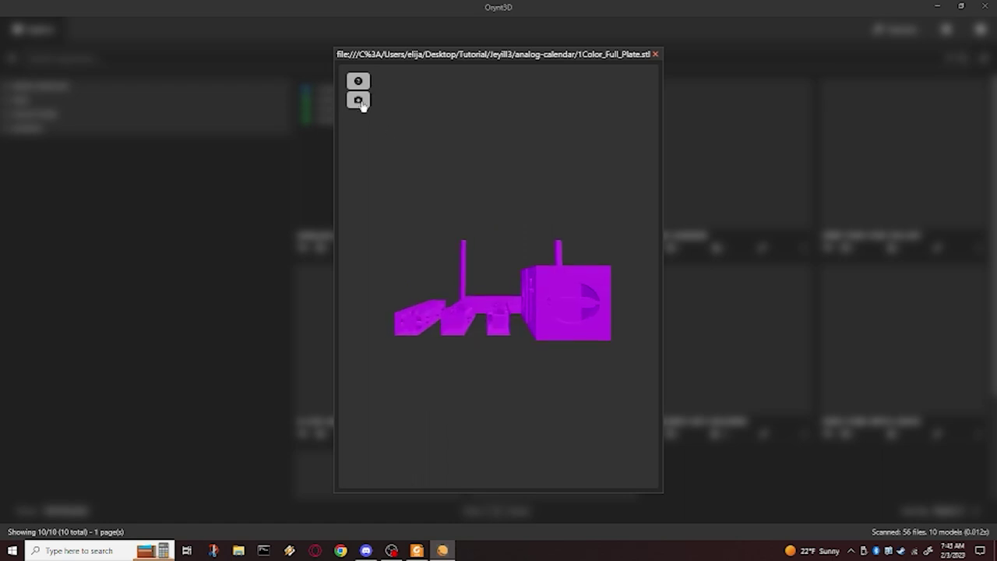
pyautogui.click(655, 55)
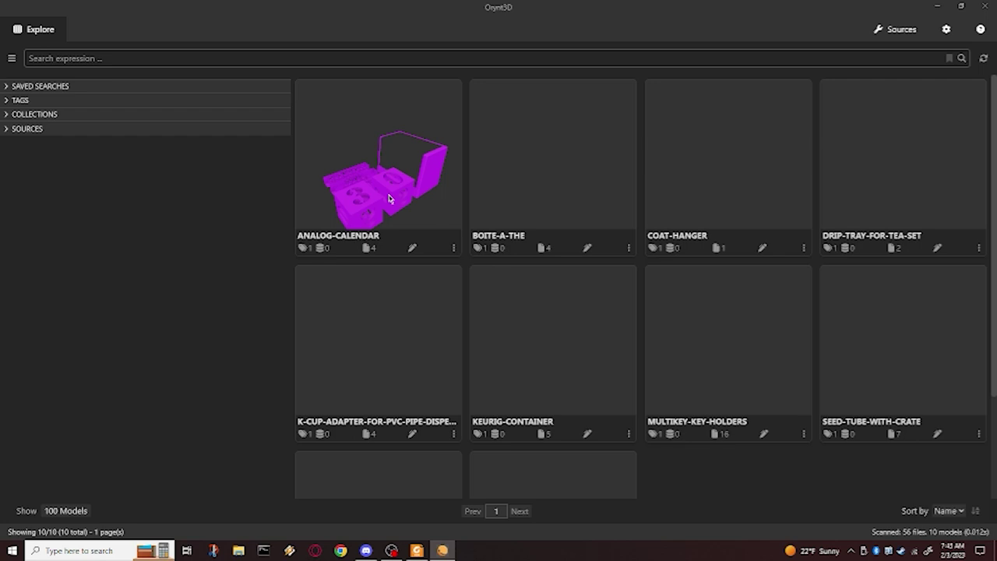
# List the analog-calendar files, check the actions for 0-preview.png, and view the captured image.
pyautogui.click(365, 247)
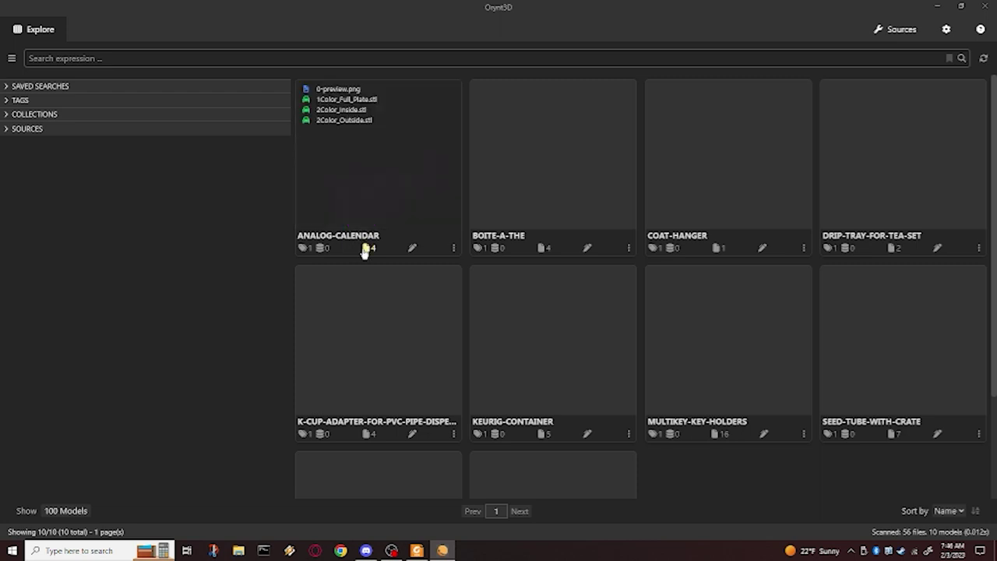
pyautogui.rightClick(350, 88)
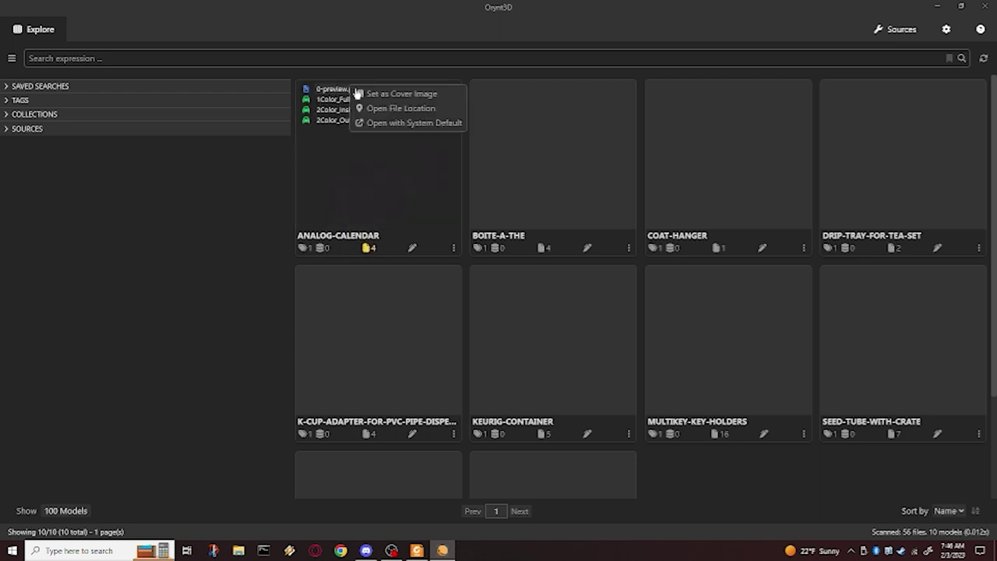
pyautogui.click(337, 91)
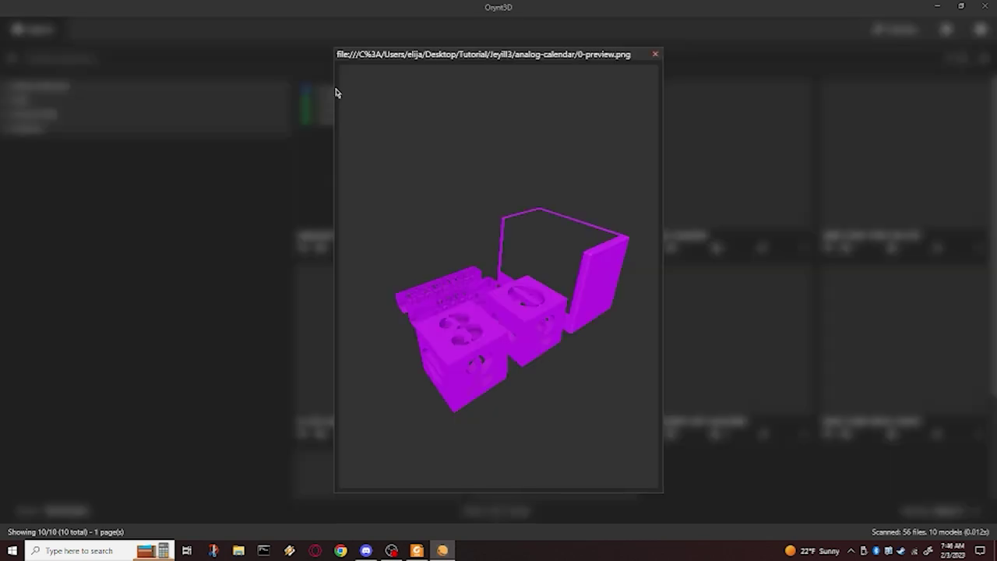
pyautogui.click(655, 56)
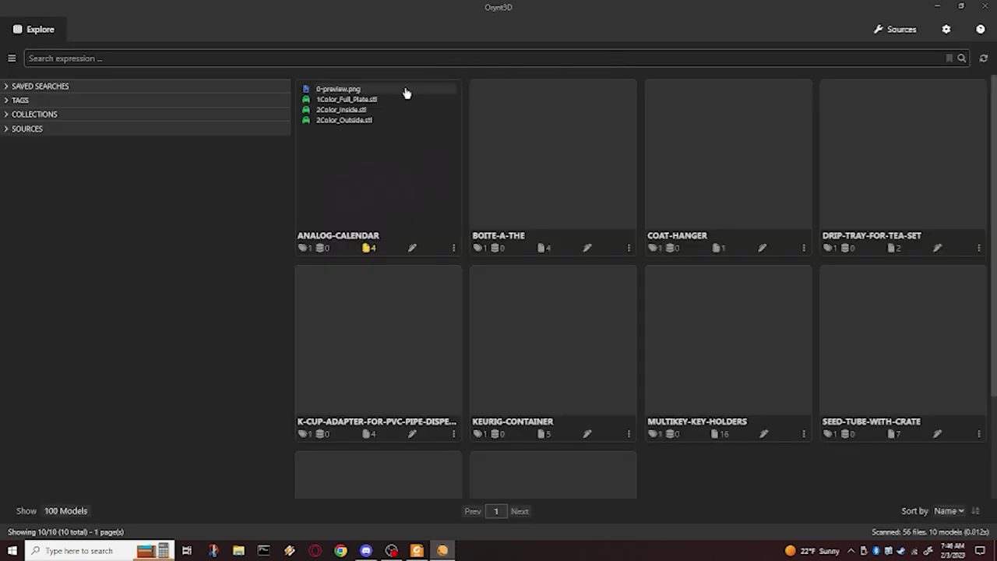
# Open the file location of 0-preview.png, delete that image from the analog-calendar folder, and close the folder window.
pyautogui.rightClick(405, 91)
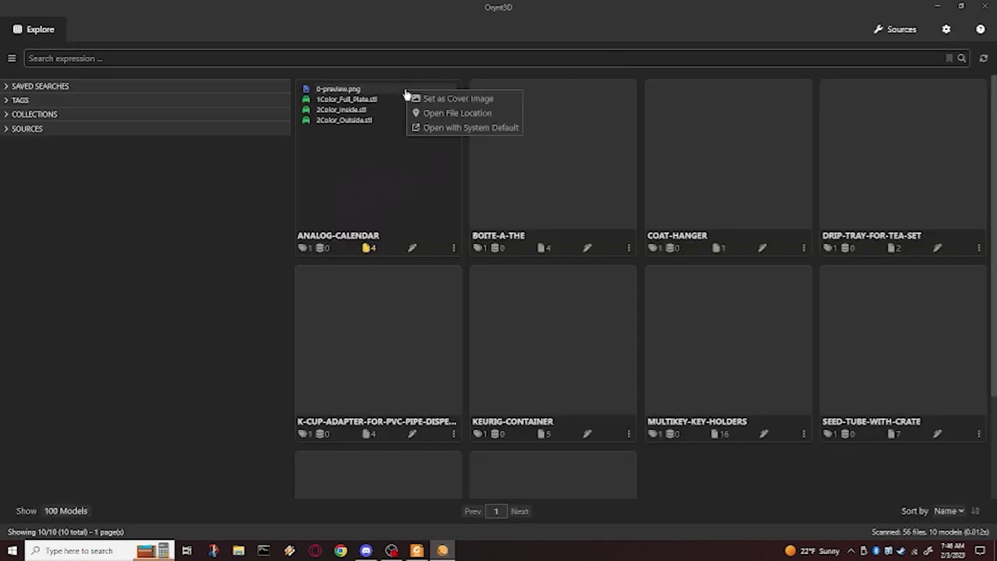
pyautogui.click(438, 118)
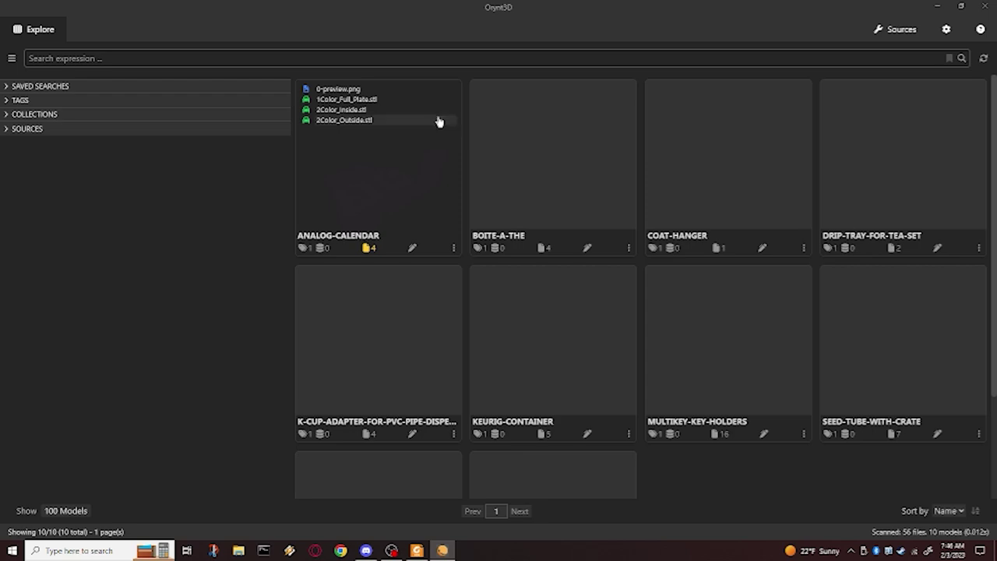
pyautogui.click(243, 75)
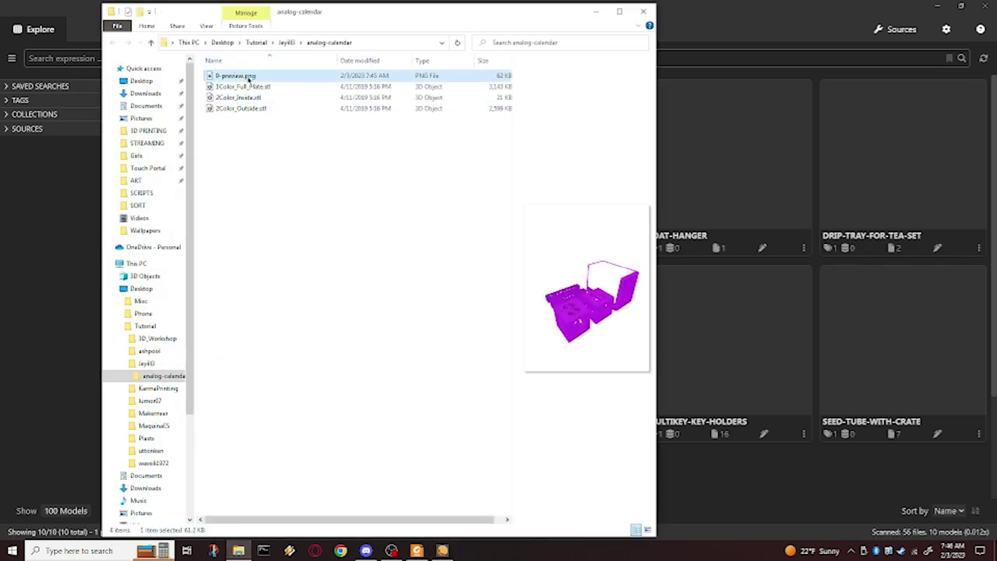
pyautogui.press('Delete')
pyautogui.click(643, 13)
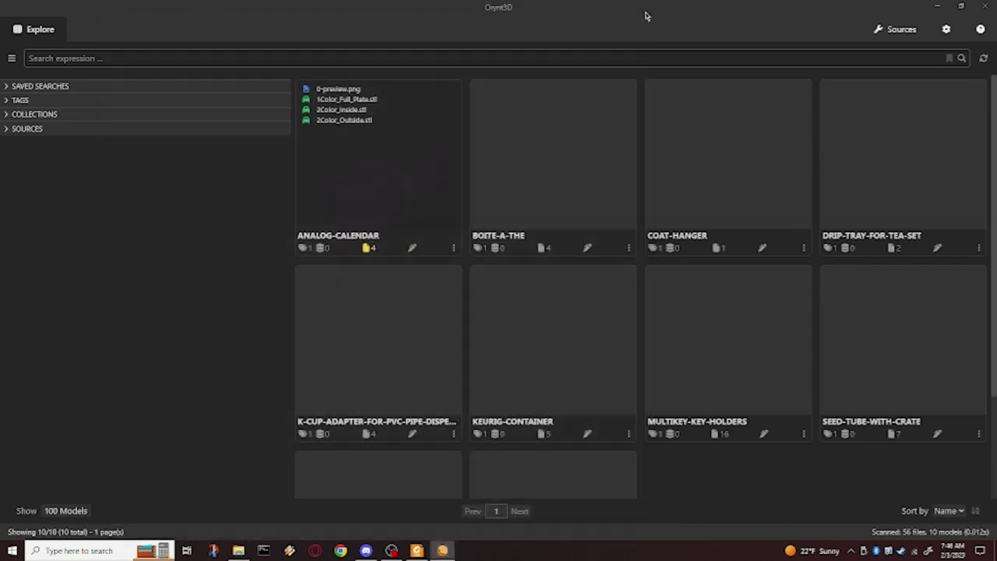
# View 1Color_Full_Plate.stl of analog-calendar in the 3D preview from another angle, and close the preview.
pyautogui.click(369, 247)
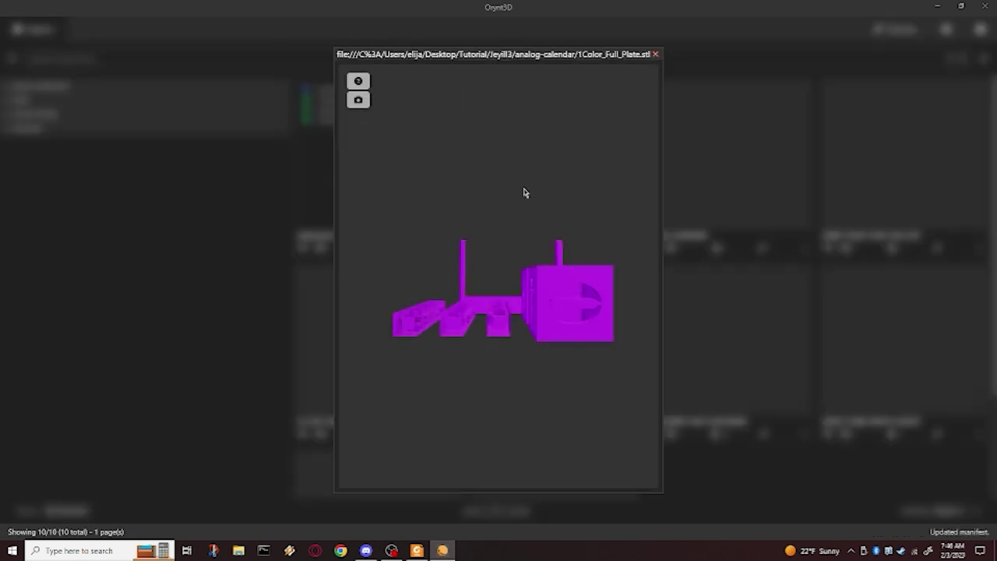
pyautogui.moveTo(525, 191)
pyautogui.mouseDown()
pyautogui.moveTo(527, 253)
pyautogui.moveTo(519, 187)
pyautogui.mouseUp()
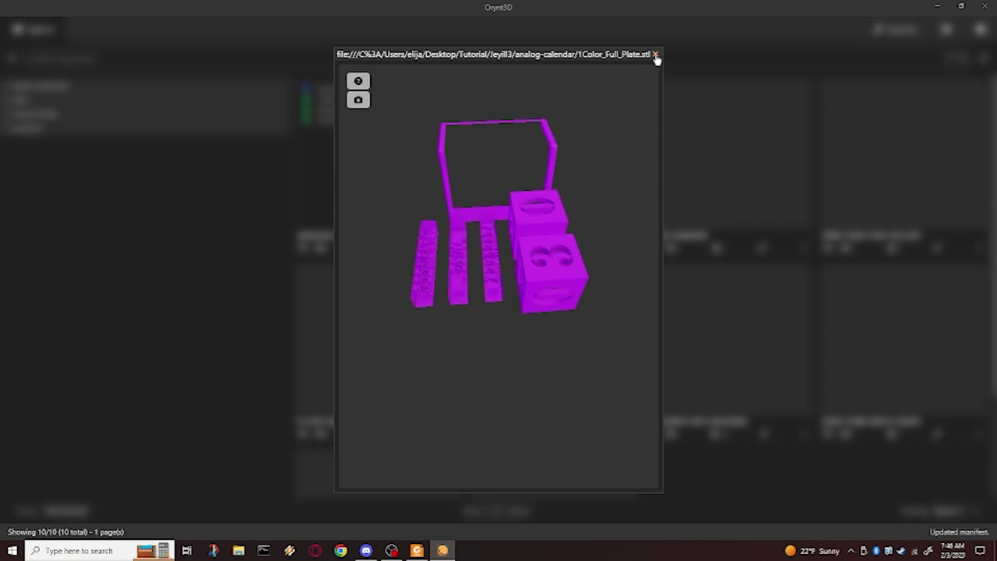
pyautogui.click(655, 54)
# Inspect 2Color_Outside.stl in the 3D preview from several angles, read the viewer's control help, and try the rotate controls.
pyautogui.click(371, 118)
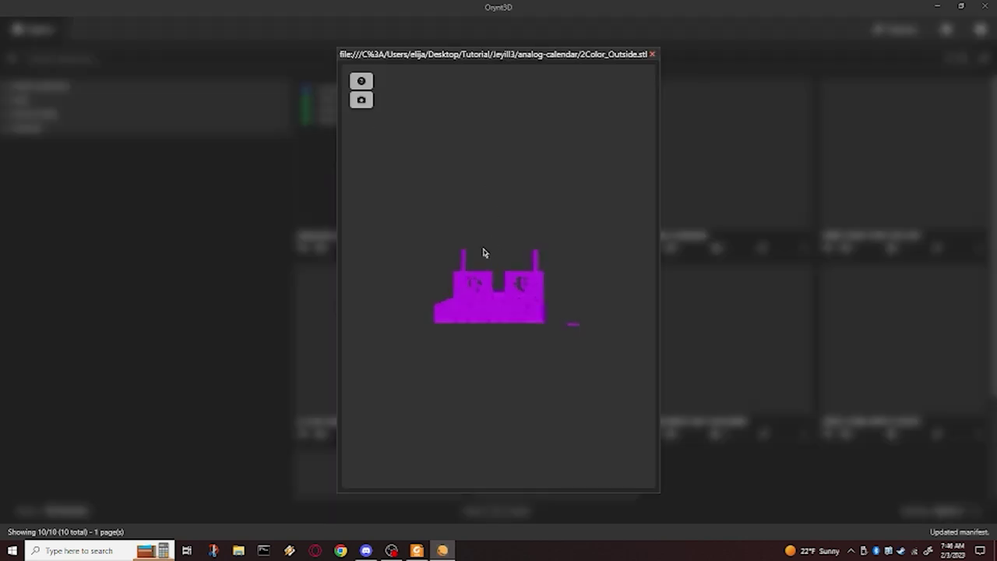
pyautogui.moveTo(485, 254); pyautogui.dragTo(542, 196)
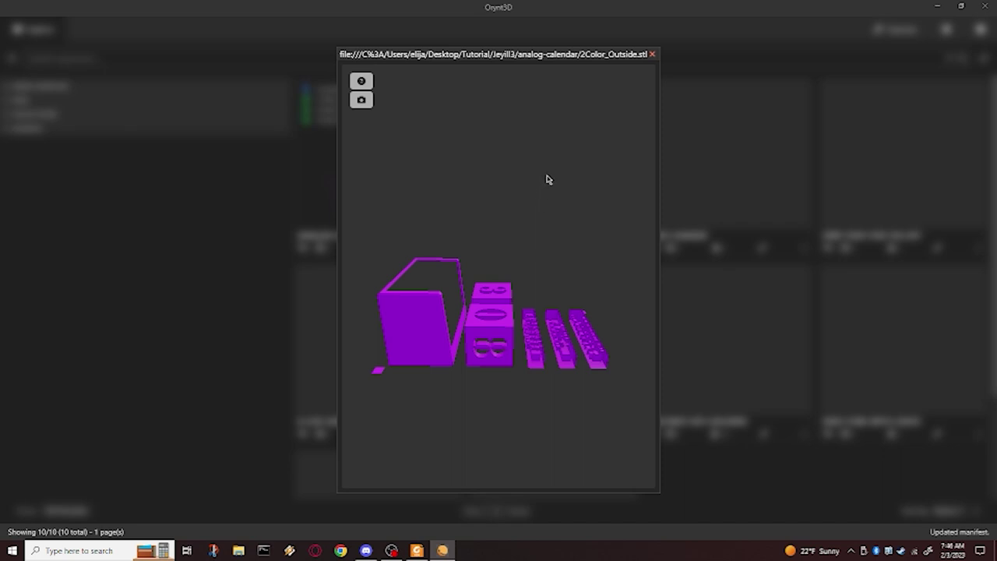
pyautogui.moveTo(552, 187); pyautogui.dragTo(514, 240)
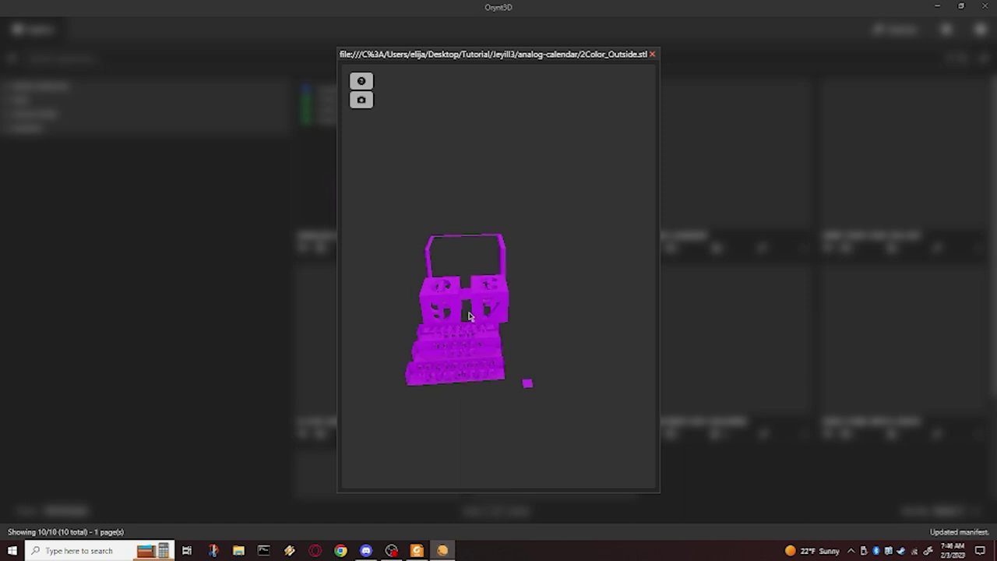
pyautogui.moveTo(470, 315); pyautogui.dragTo(503, 262)
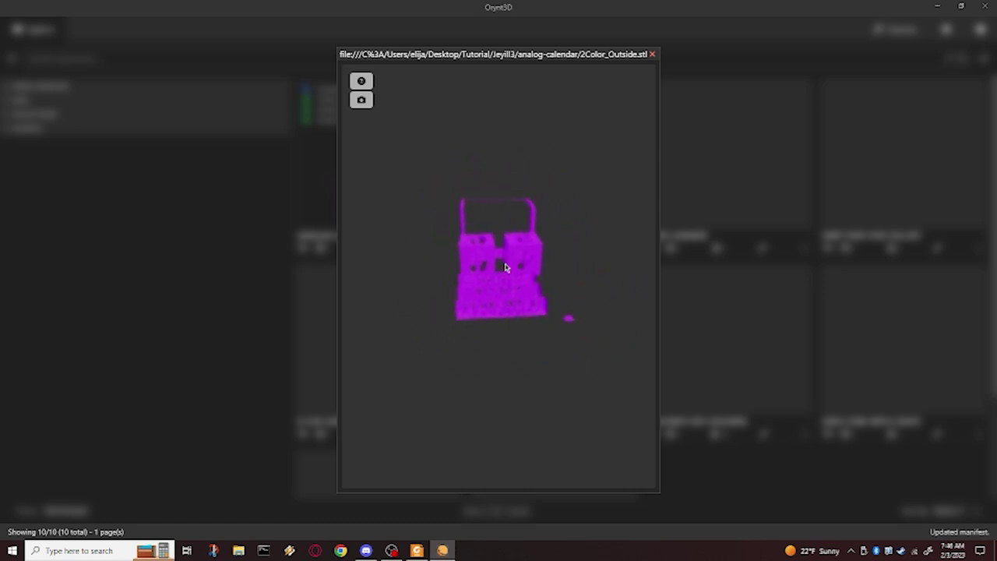
pyautogui.scroll(2, 505, 267)
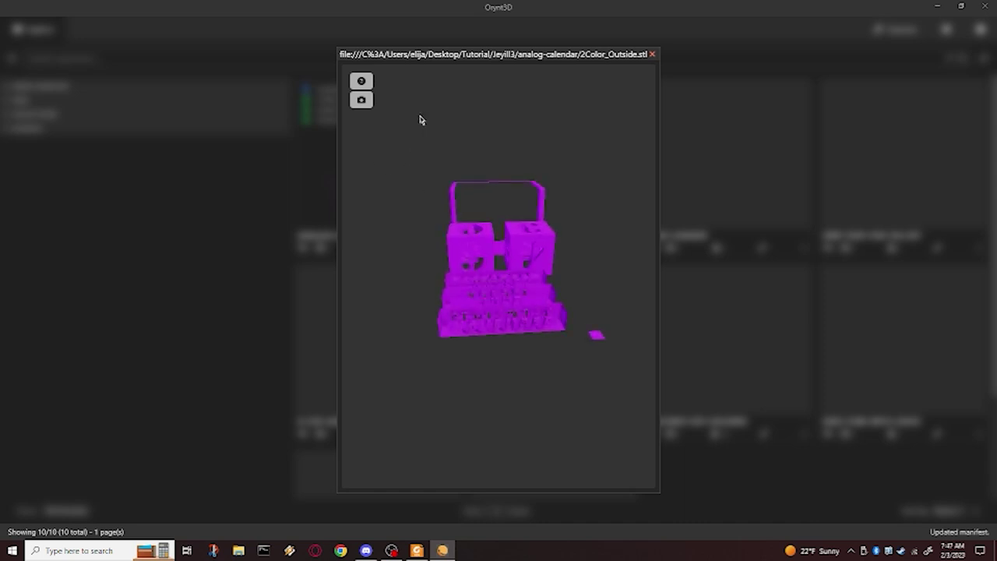
pyautogui.moveTo(361, 83)
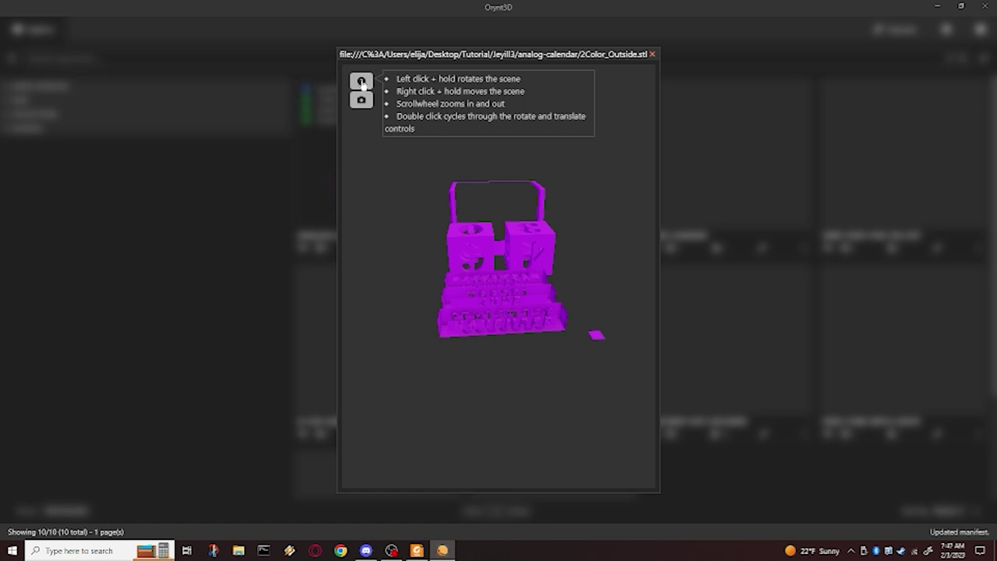
pyautogui.moveTo(540, 257); pyautogui.dragTo(613, 223)
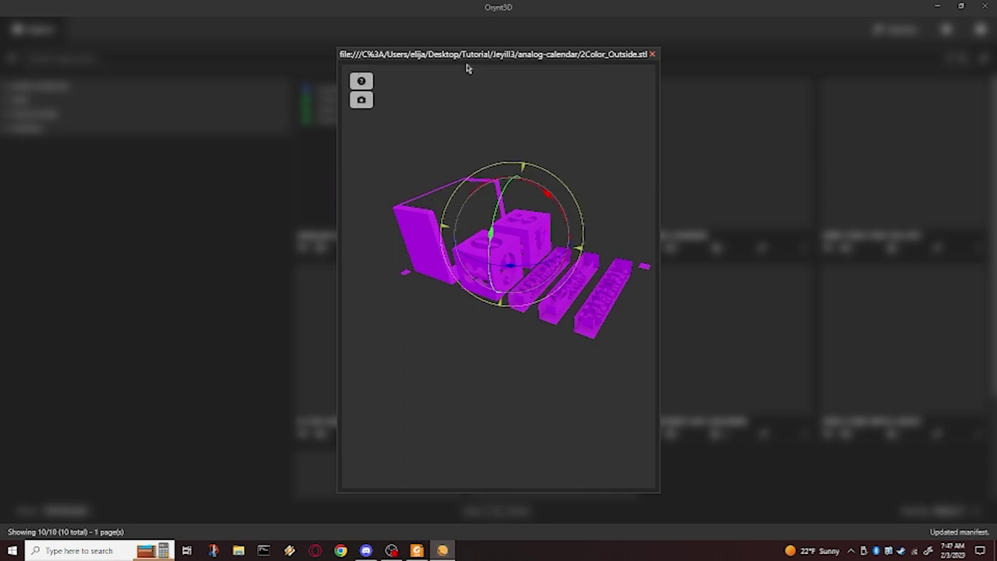
pyautogui.click(653, 55)
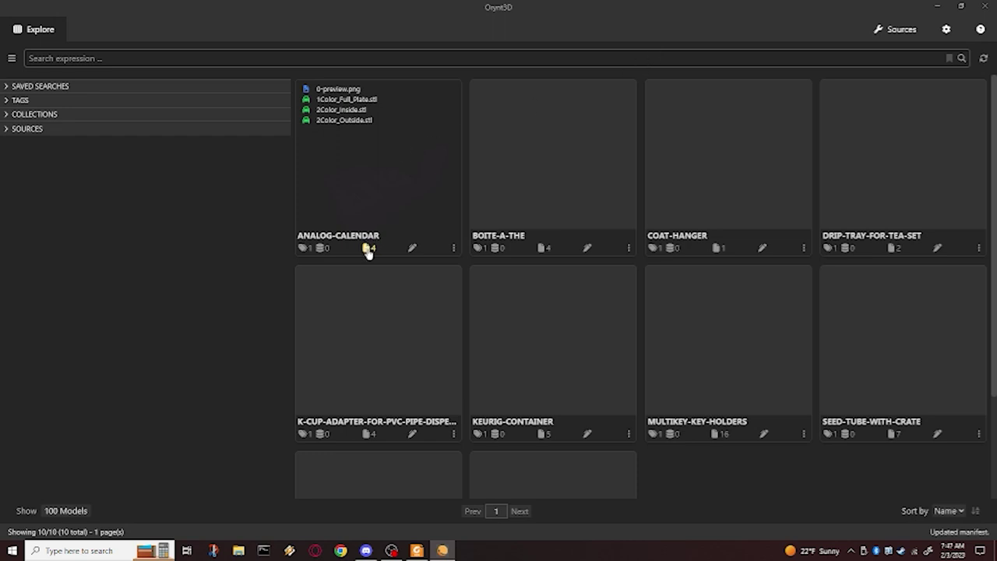
# Write the note "A 3D perpetual analog desktop clock." for the analog-calendar model and save it.
pyautogui.click(412, 248)
pyautogui.click(388, 114)
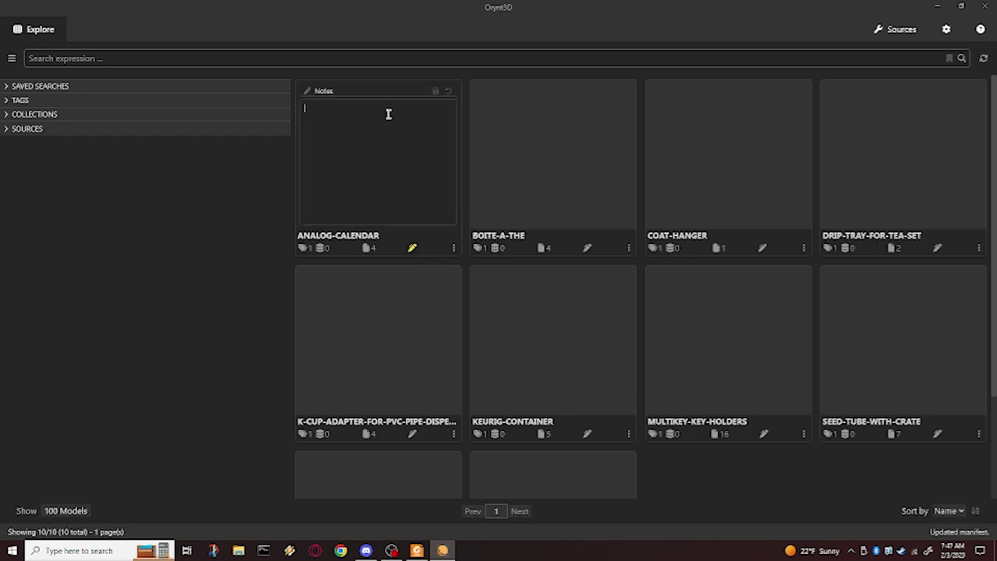
pyautogui.write('a 3D analog desk calendar.')
pyautogui.click(447, 91)
pyautogui.write('A 3D perpetual cale')
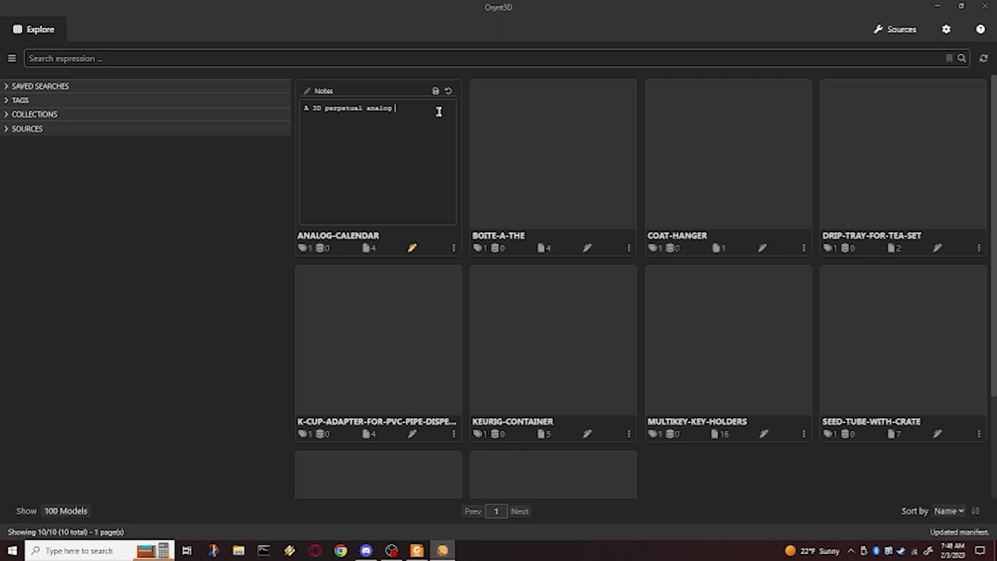
pyautogui.write('desktop clock.')
pyautogui.click(435, 91)
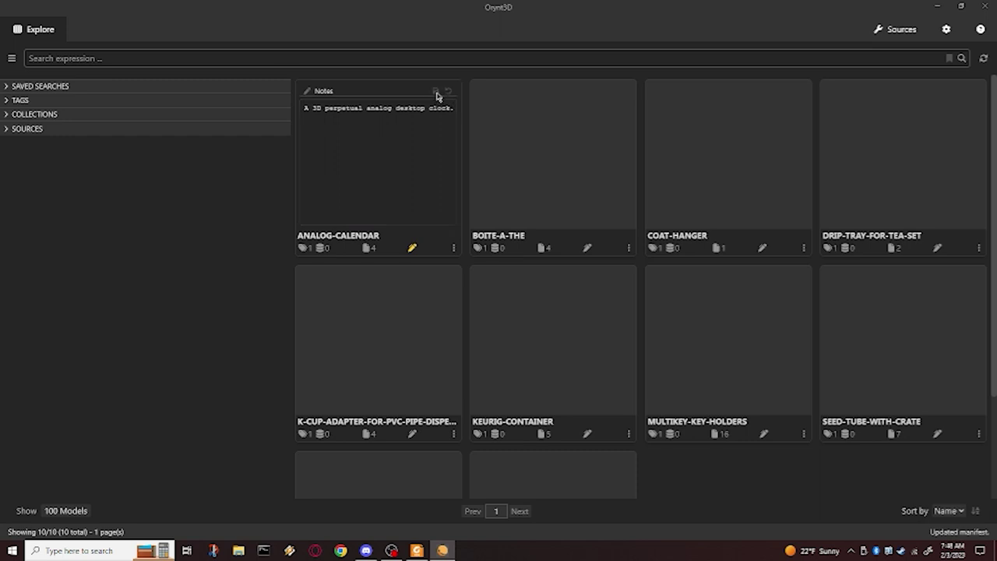
# Close the notes view, browse the analog-calendar model's contents, and view 1Color_Full_Plate.stl in 3D from another angle.
pyautogui.click(412, 247)
pyautogui.click(453, 249)
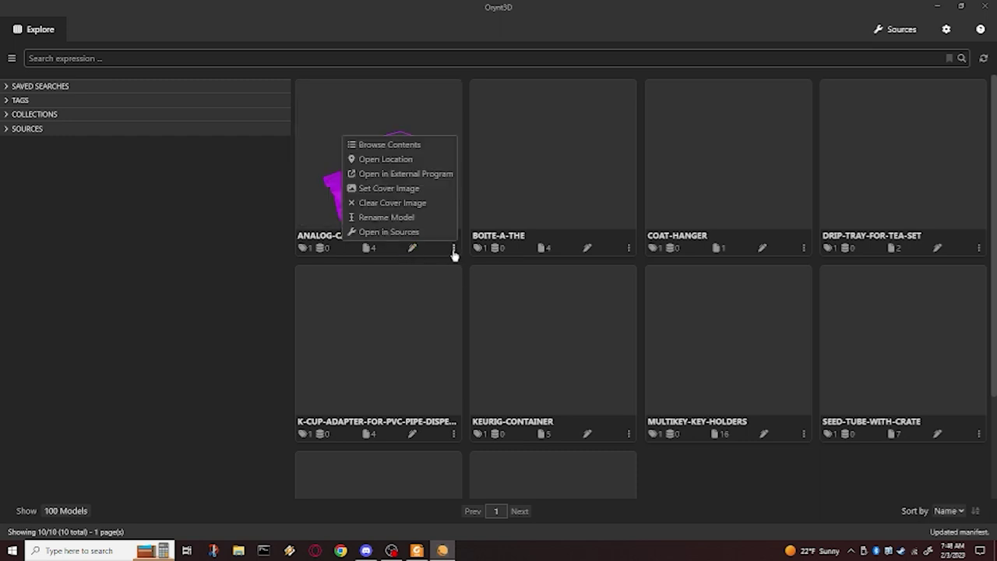
pyautogui.click(401, 146)
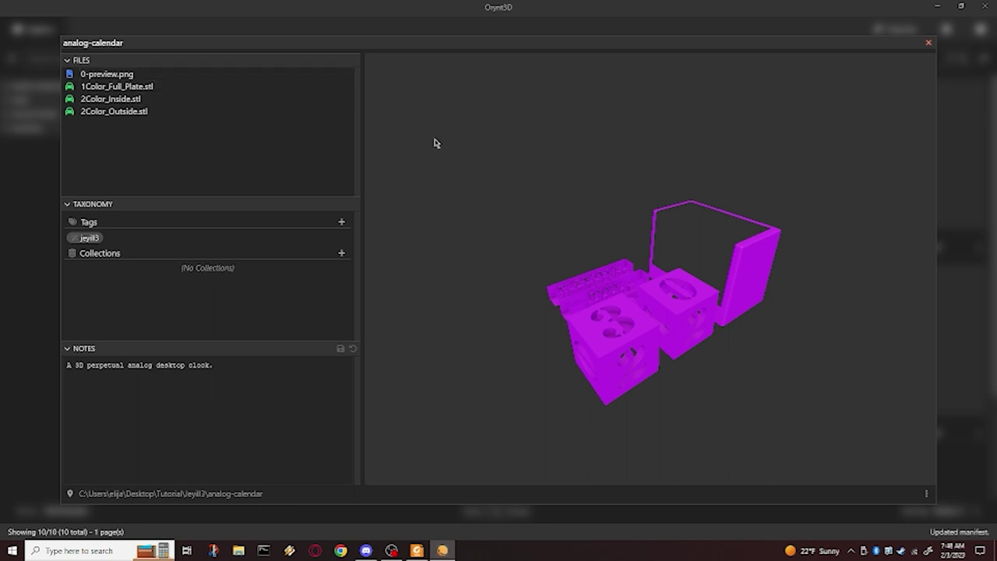
pyautogui.click(170, 90)
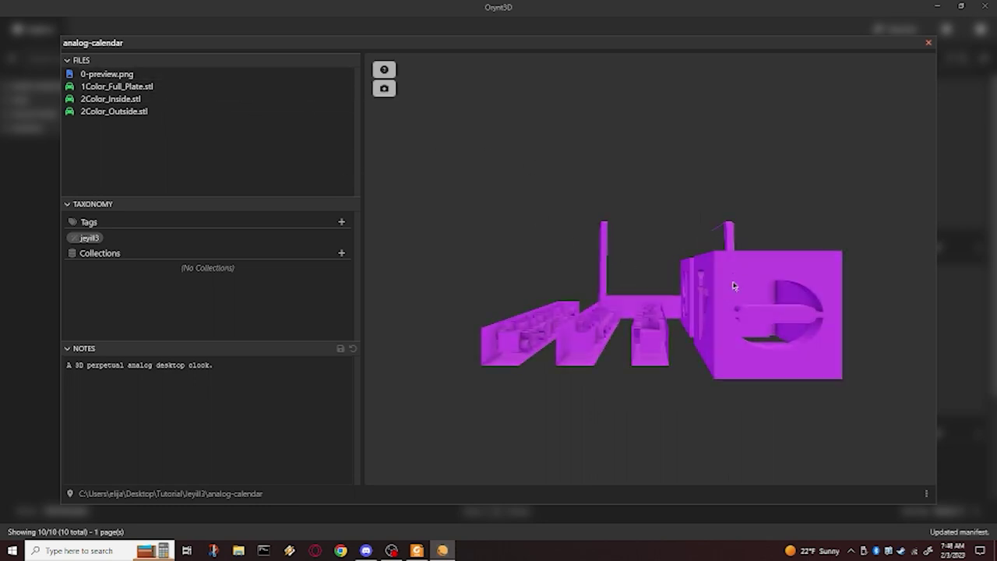
pyautogui.moveTo(734, 285); pyautogui.dragTo(658, 214)
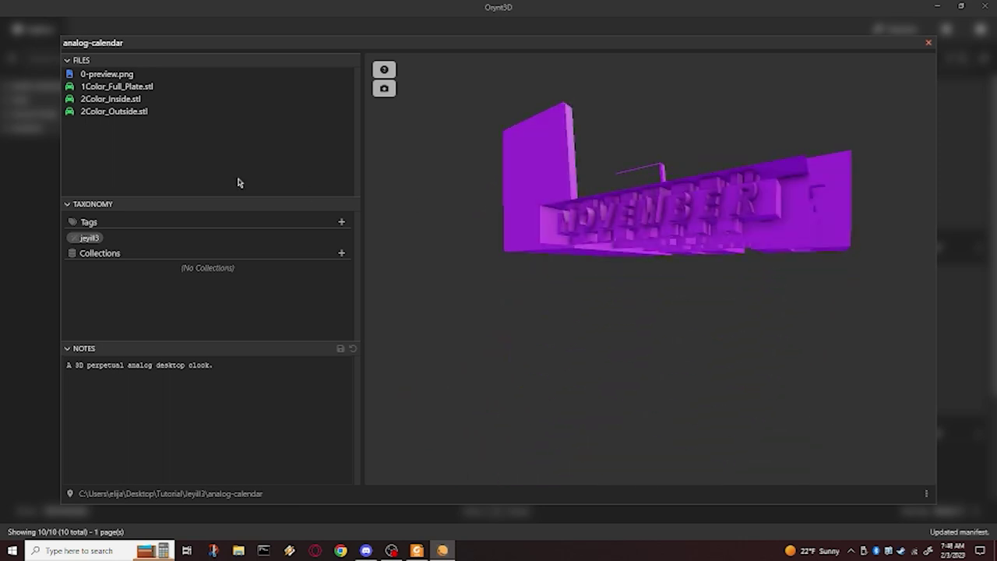
# Preview 2Color_Inside.stl and 2Color_Outside.stl, check the model options available in the contents view, and close it.
pyautogui.click(127, 98)
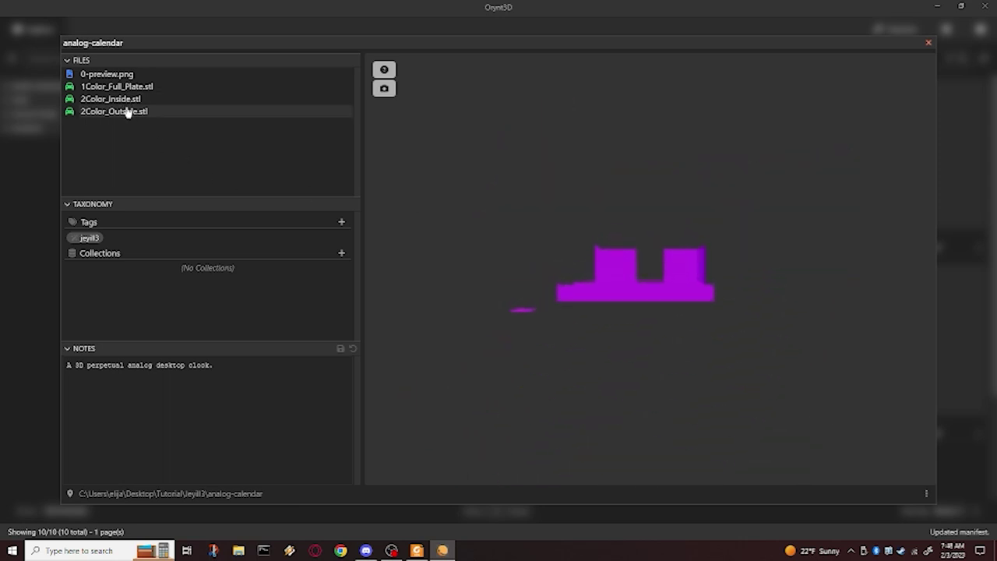
pyautogui.click(127, 111)
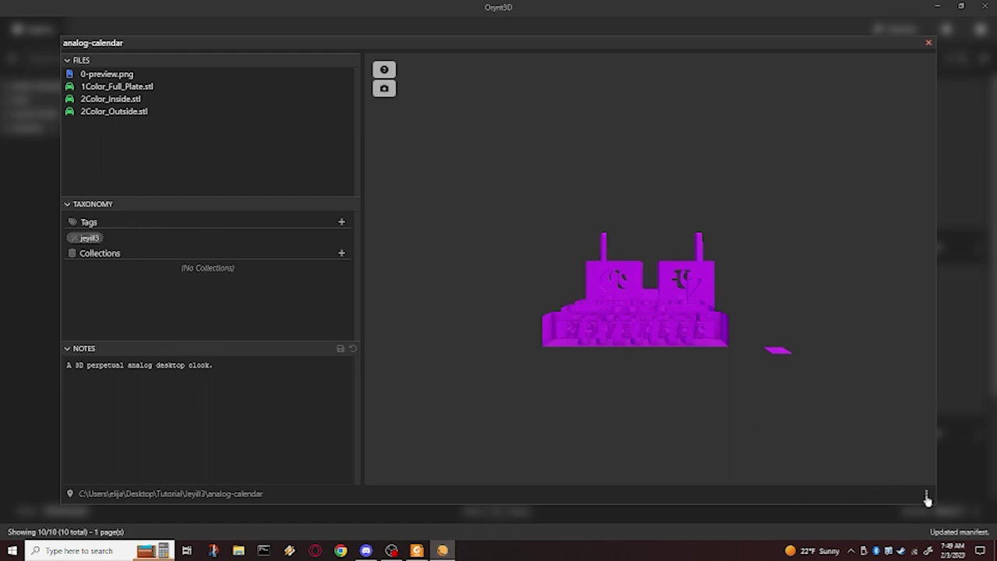
pyautogui.click(926, 495)
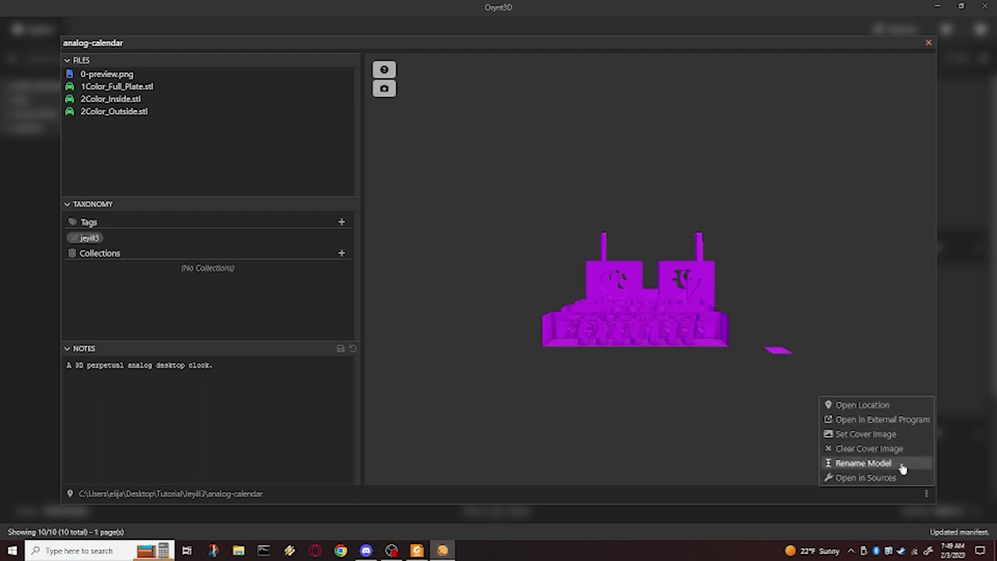
pyautogui.click(928, 43)
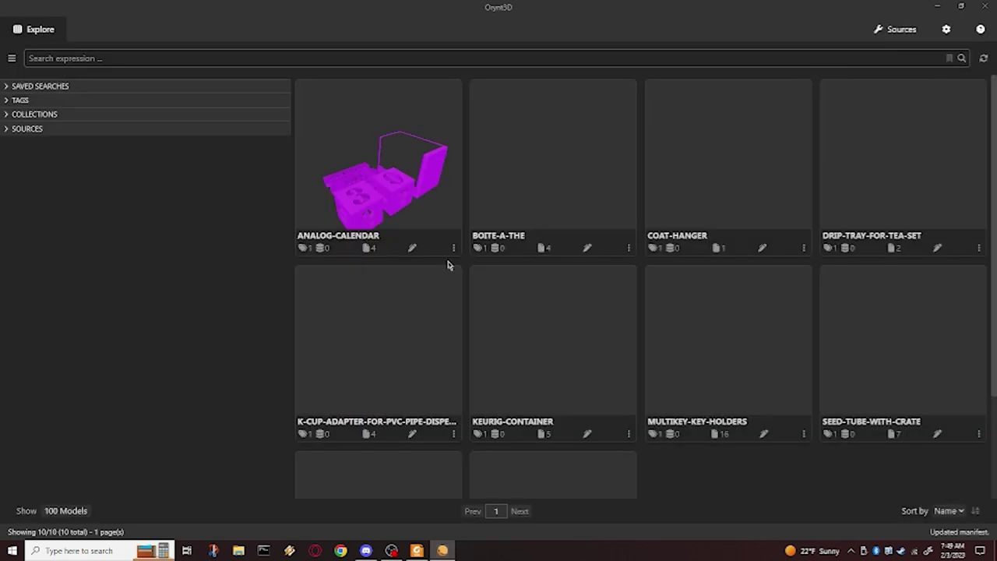
# Open the analog-calendar model's folder location in File Explorer, look at its files, and close the folder window.
pyautogui.click(454, 247)
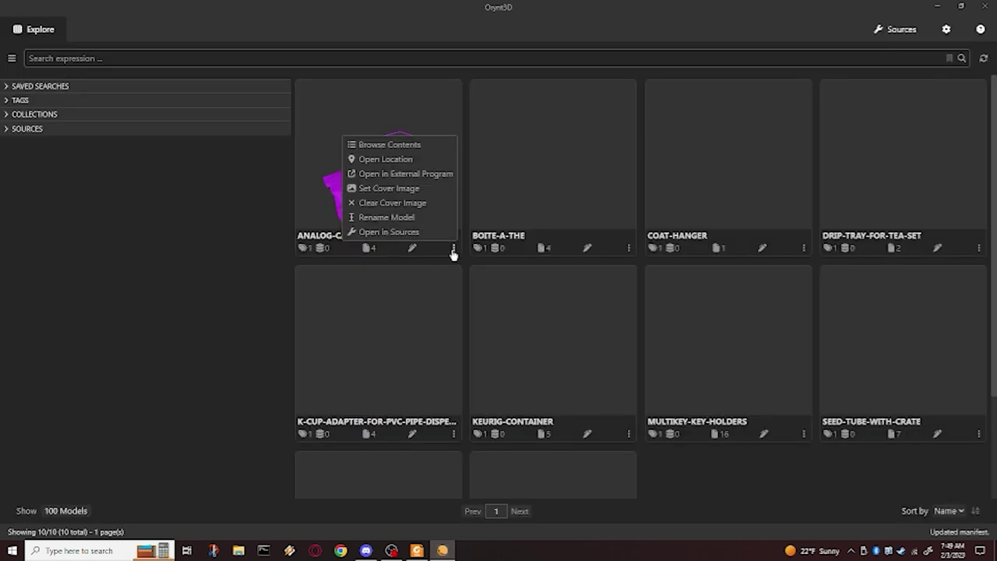
pyautogui.click(416, 160)
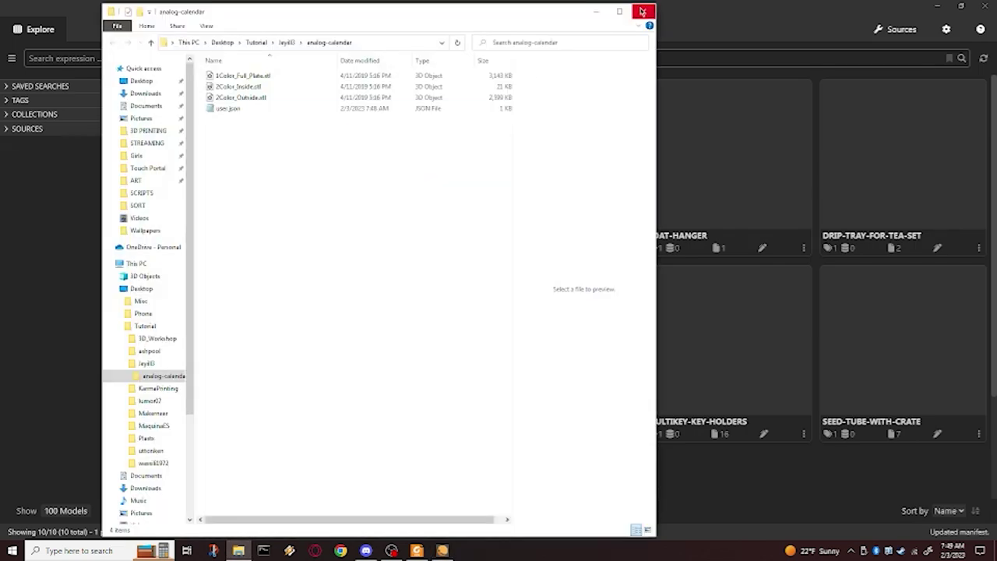
pyautogui.click(643, 12)
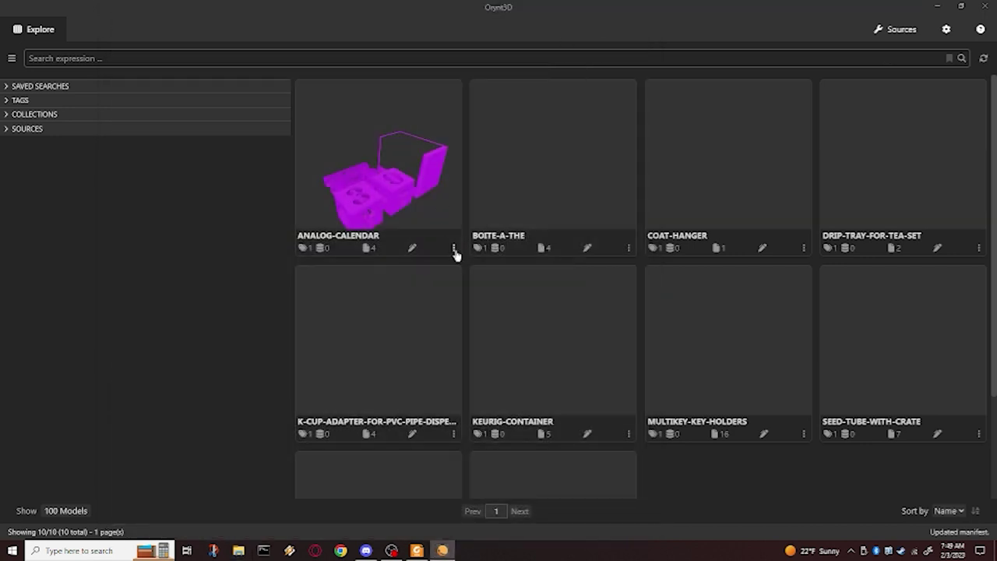
# Open the analog-calendar model in the external slicer Ultimaker Cura, view the loaded parts from another angle, and close Cura.
pyautogui.click(453, 247)
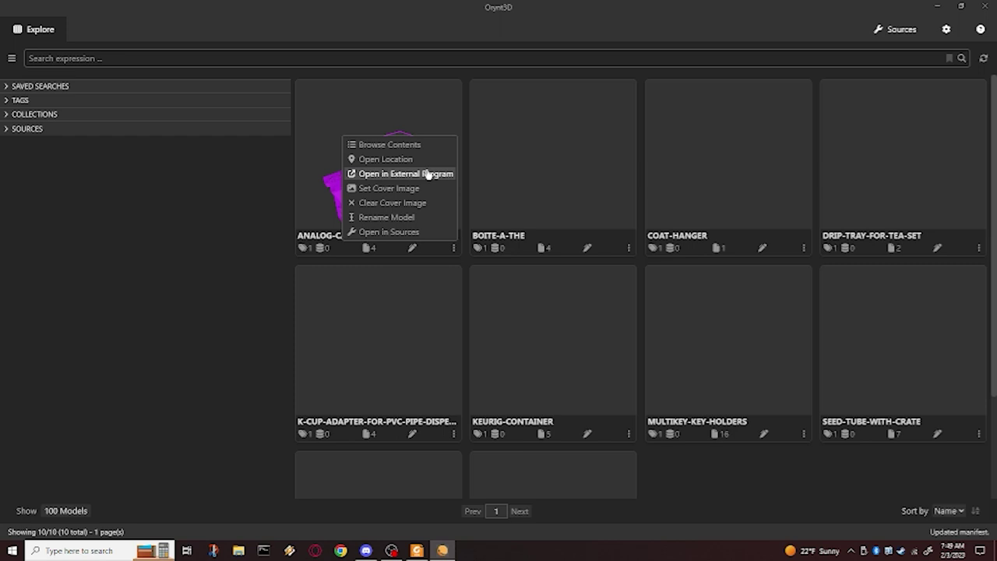
pyautogui.click(427, 174)
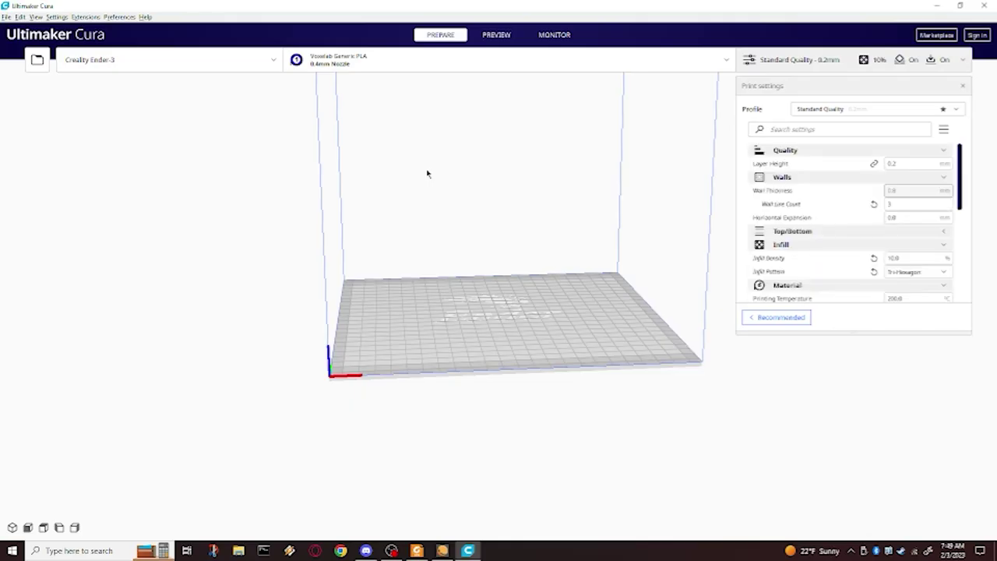
pyautogui.moveTo(499, 344); pyautogui.dragTo(596, 269, button='right')
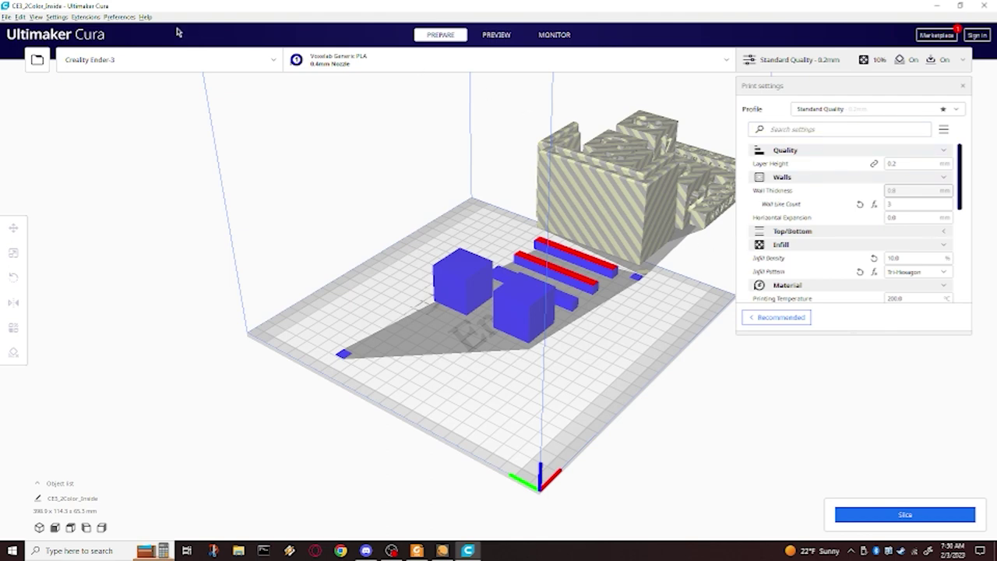
pyautogui.click(985, 6)
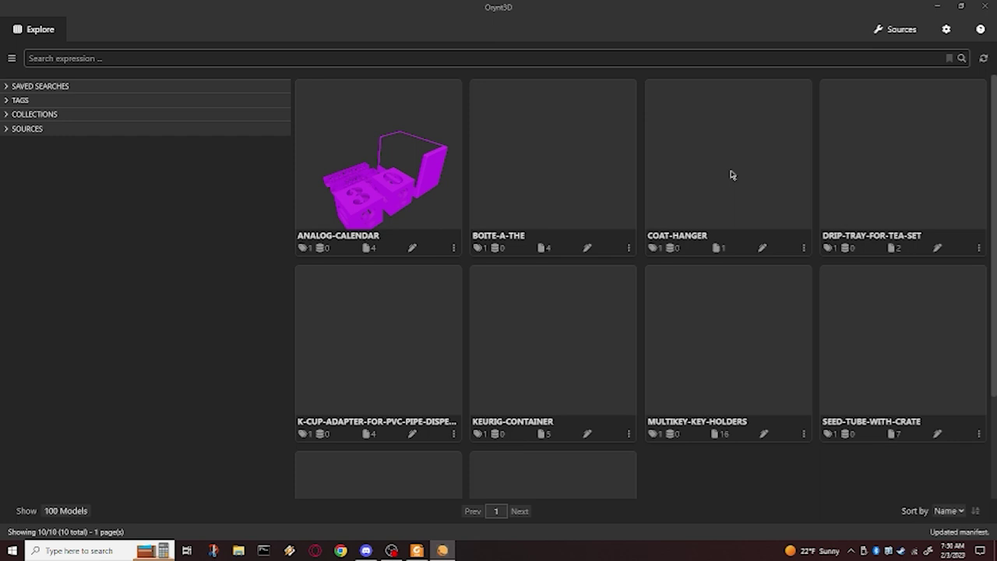
# Review the analog-calendar model's options and clear its cover image.
pyautogui.click(453, 247)
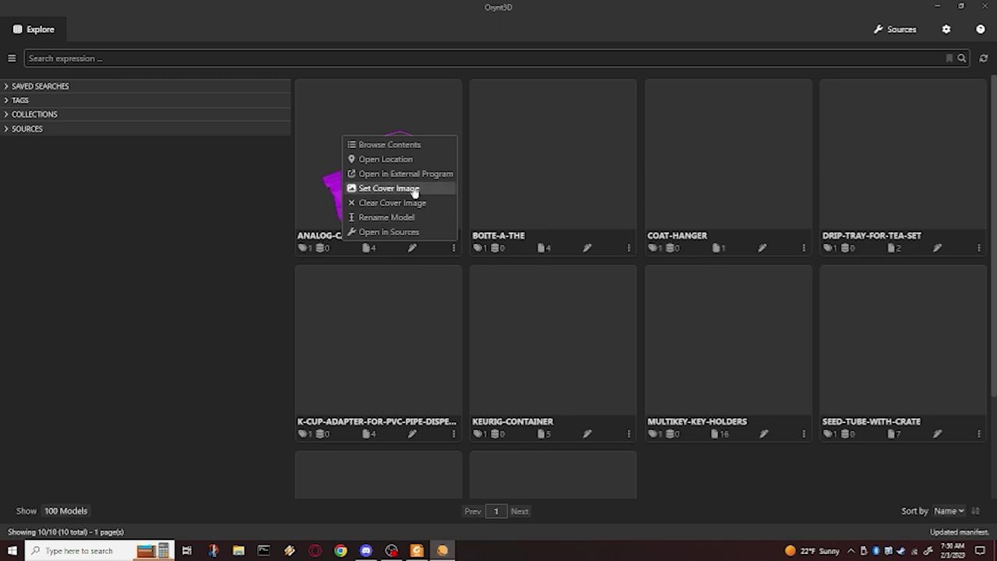
pyautogui.click(333, 178)
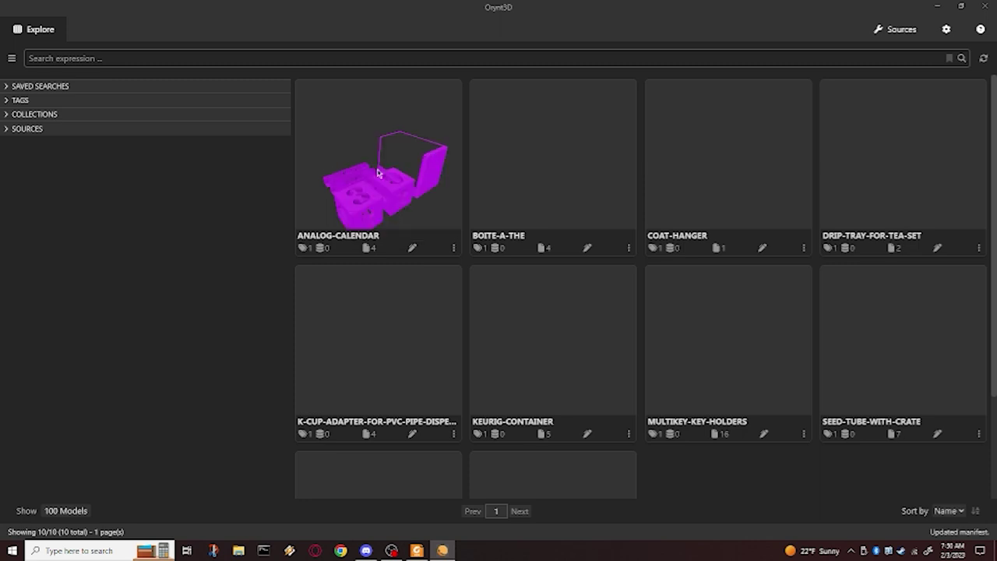
pyautogui.click(454, 247)
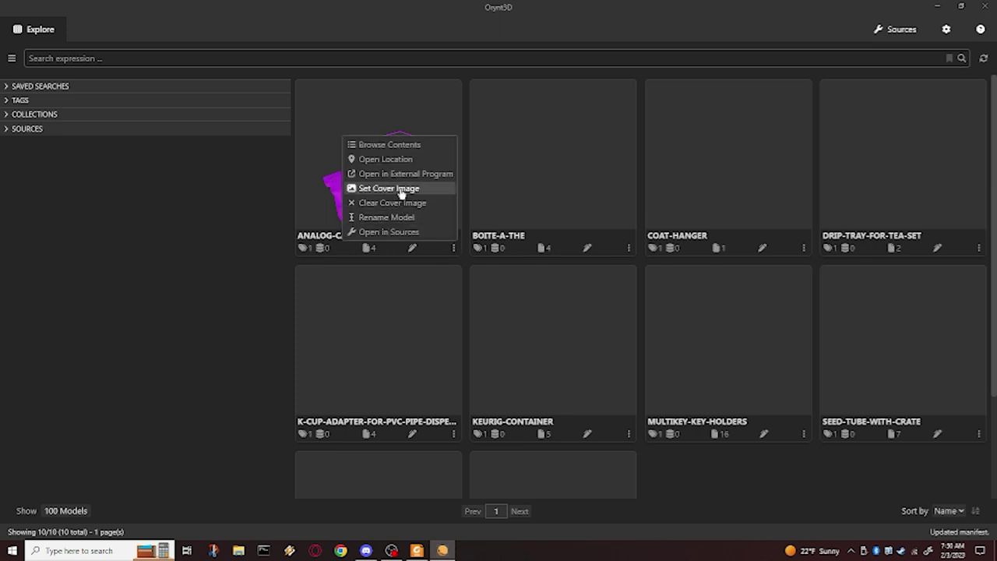
pyautogui.click(303, 182)
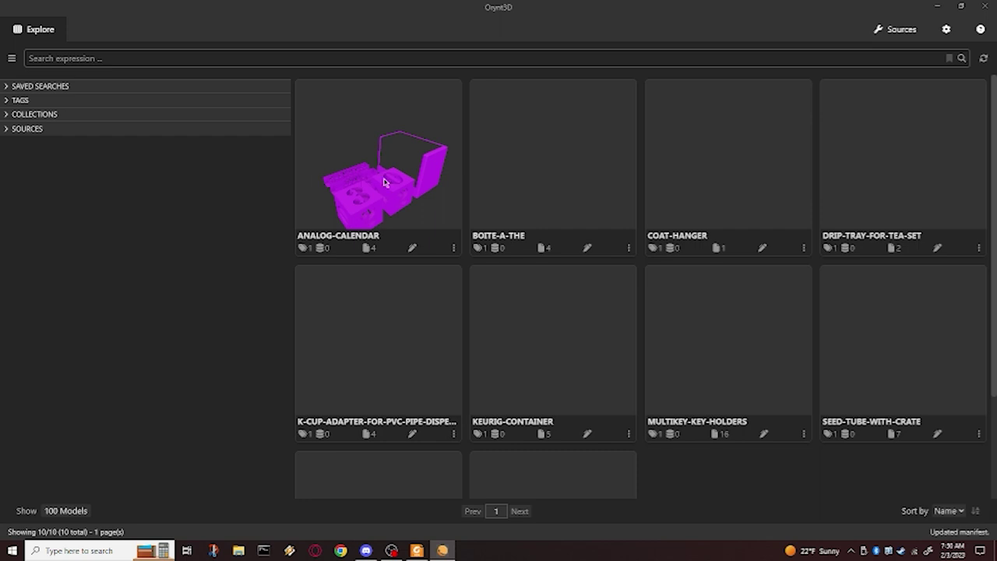
pyautogui.click(454, 248)
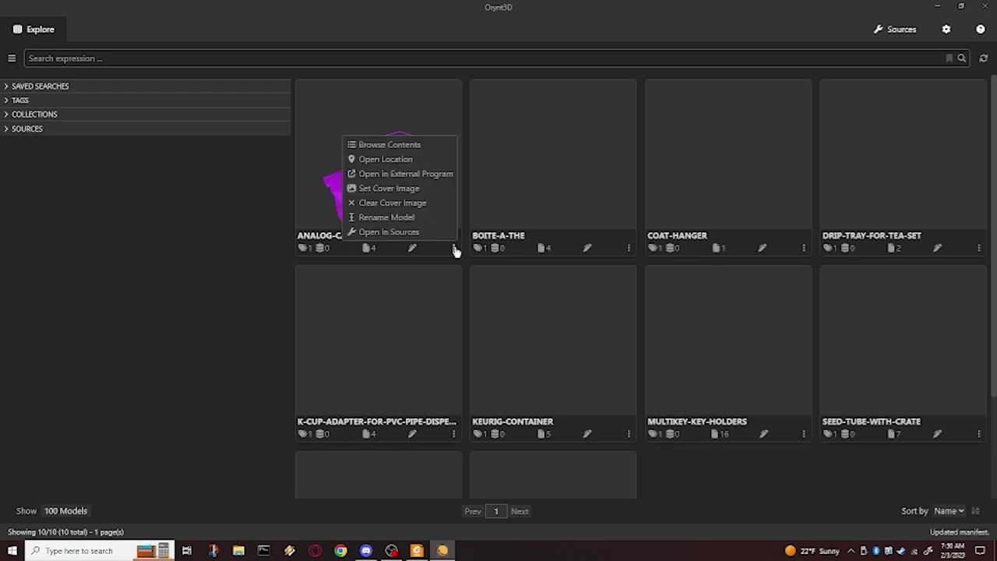
pyautogui.click(427, 203)
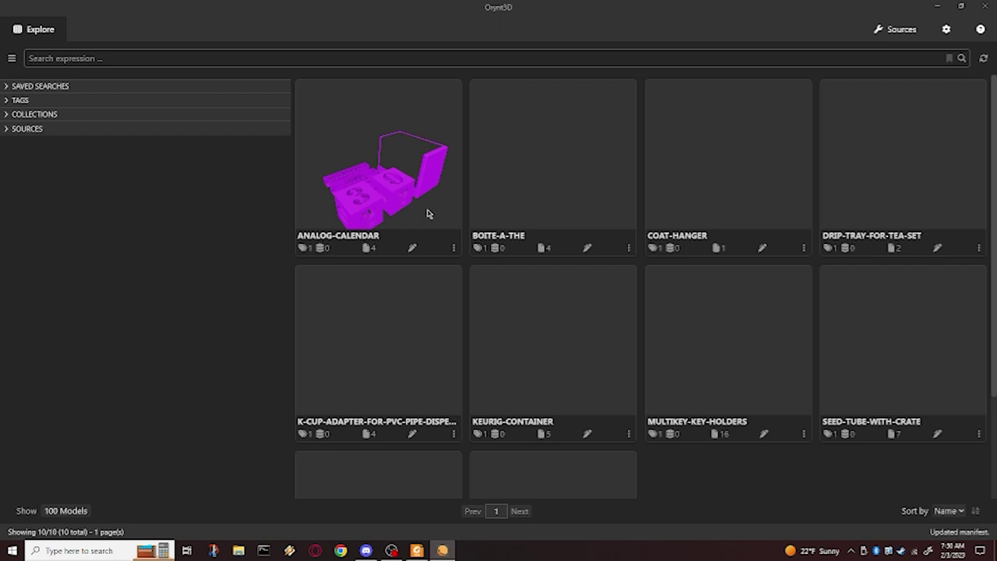
# Check the analog-calendar model's options, list its files and examine a file's cover image option, then return to the preview.
pyautogui.click(453, 247)
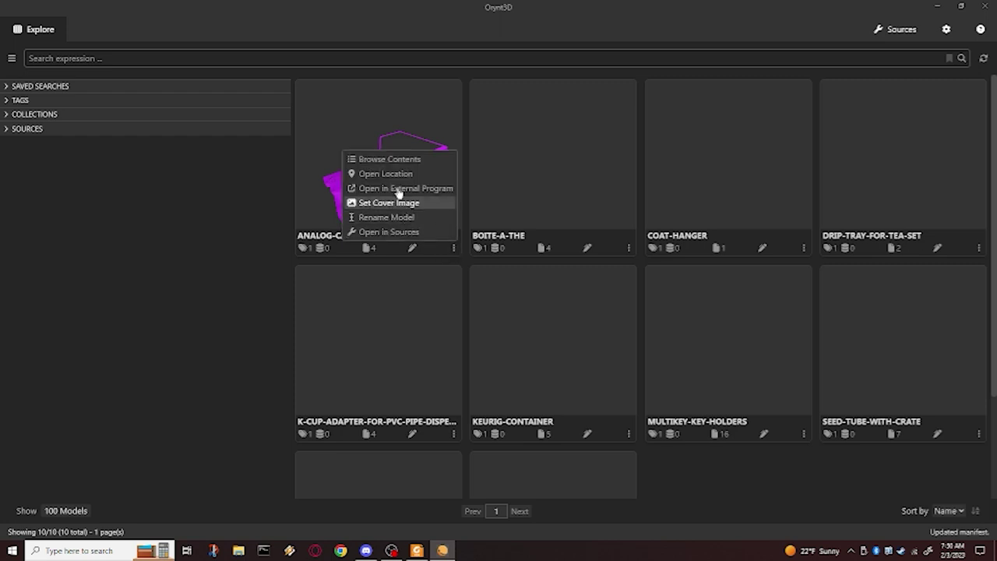
pyautogui.click(335, 179)
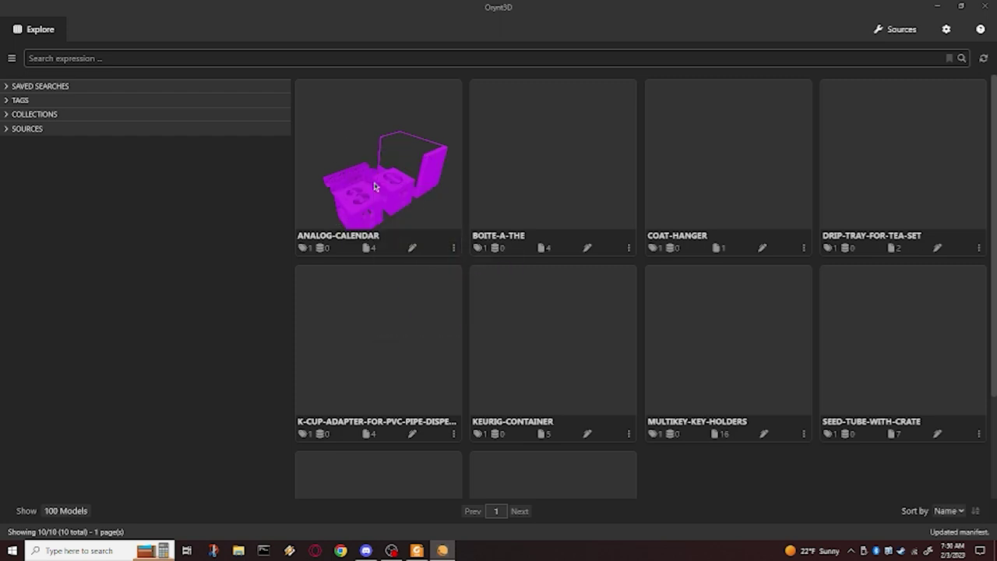
pyautogui.click(368, 247)
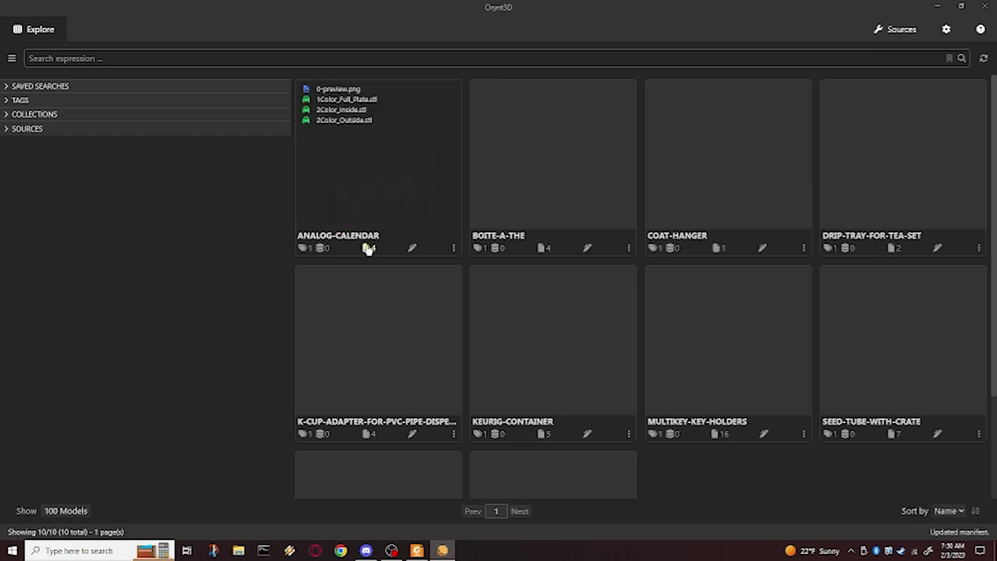
pyautogui.rightClick(348, 98)
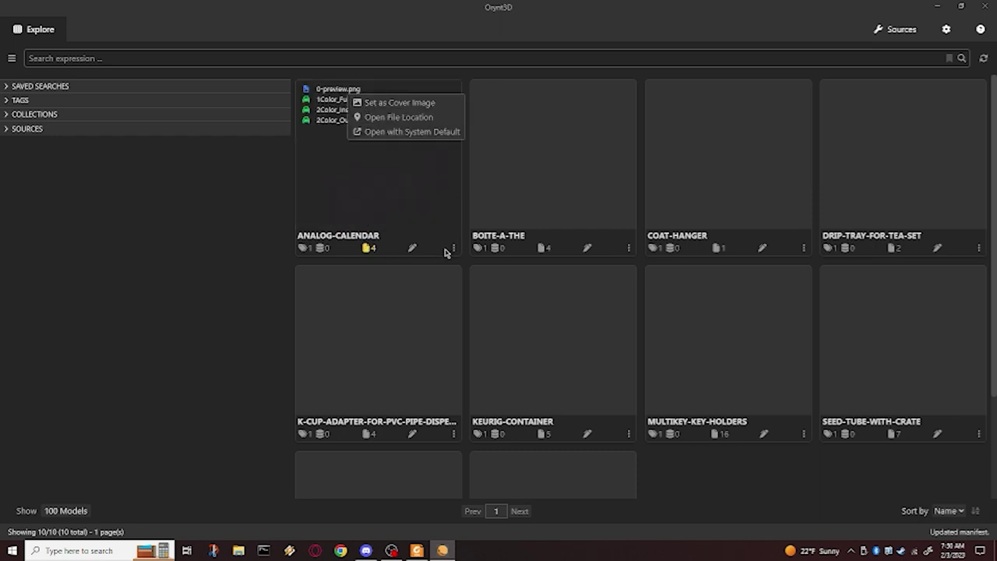
pyautogui.click(392, 247)
pyautogui.click(371, 247)
# Rename the analog-calendar model to "Analog Calendar".
pyautogui.click(453, 248)
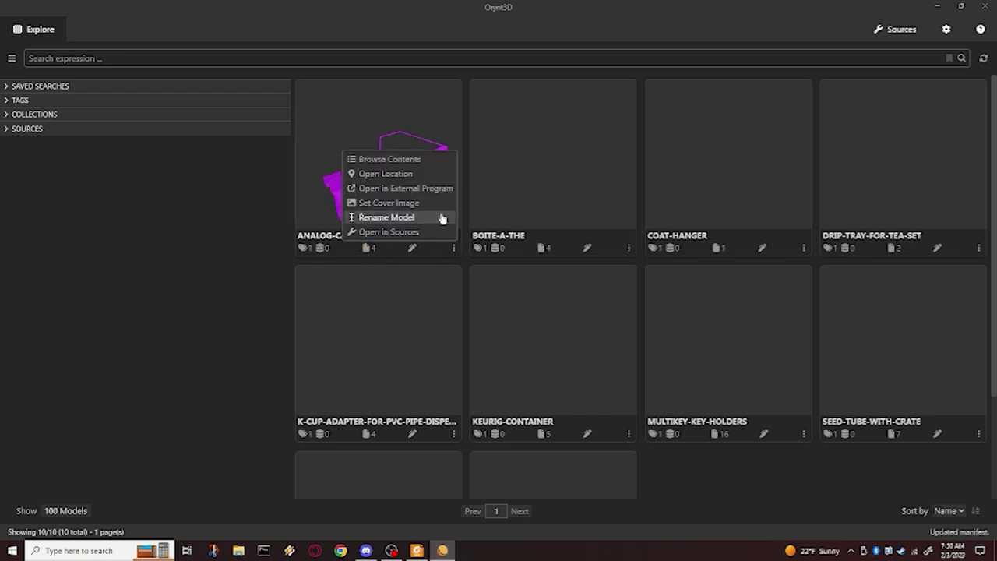
pyautogui.click(442, 217)
pyautogui.hotkey('ctrl', 'a')
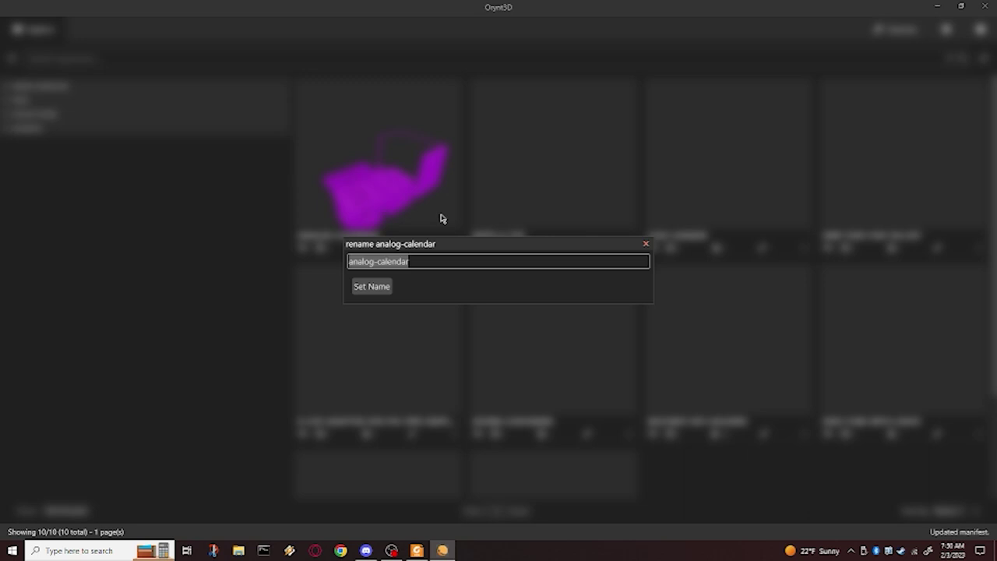
pyautogui.write('Analog Calendar')
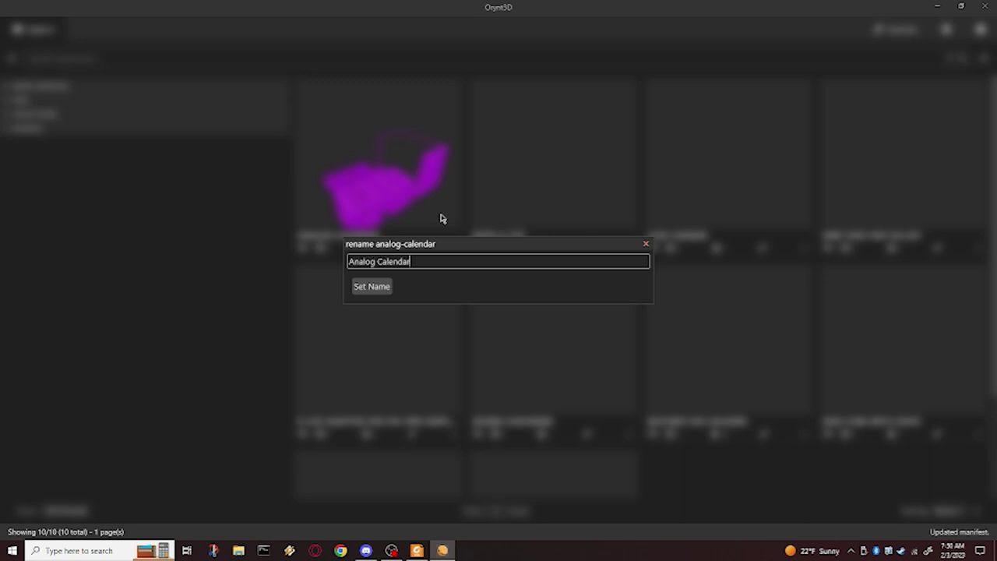
pyautogui.press('Return')
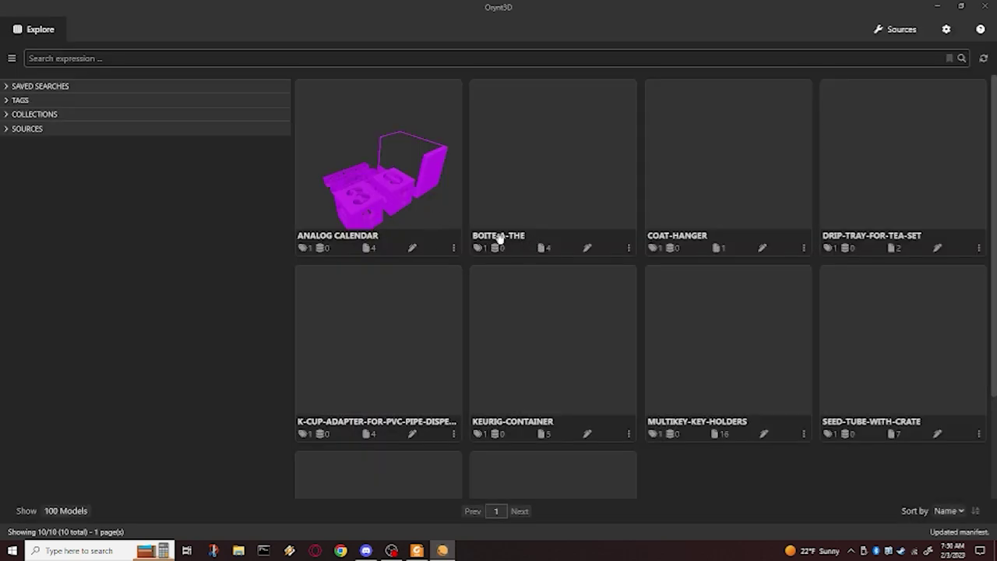